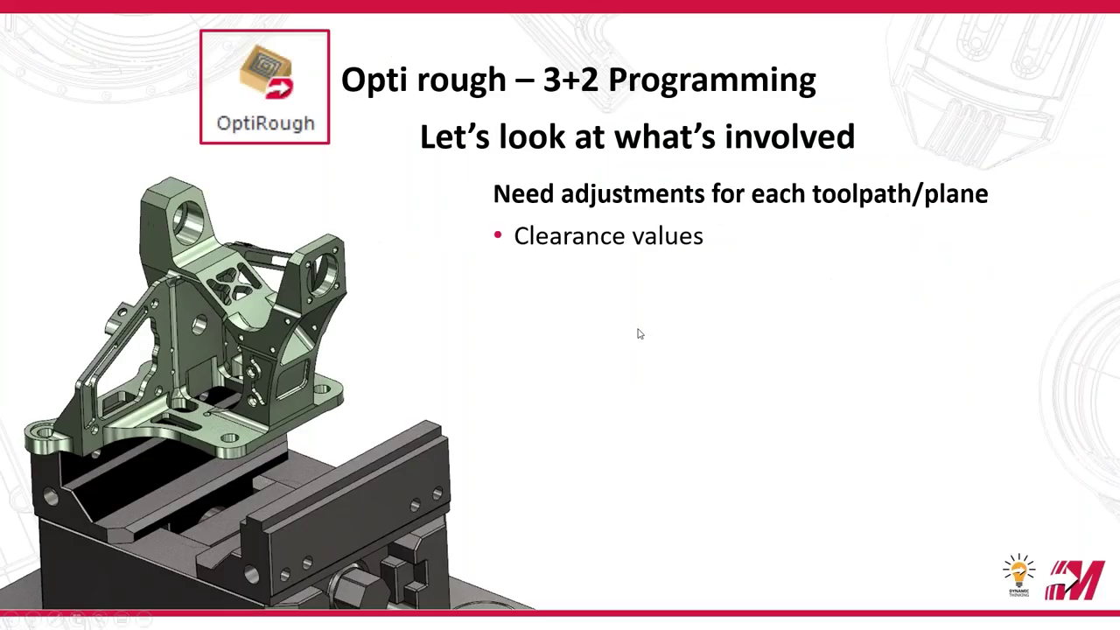
key("Right")
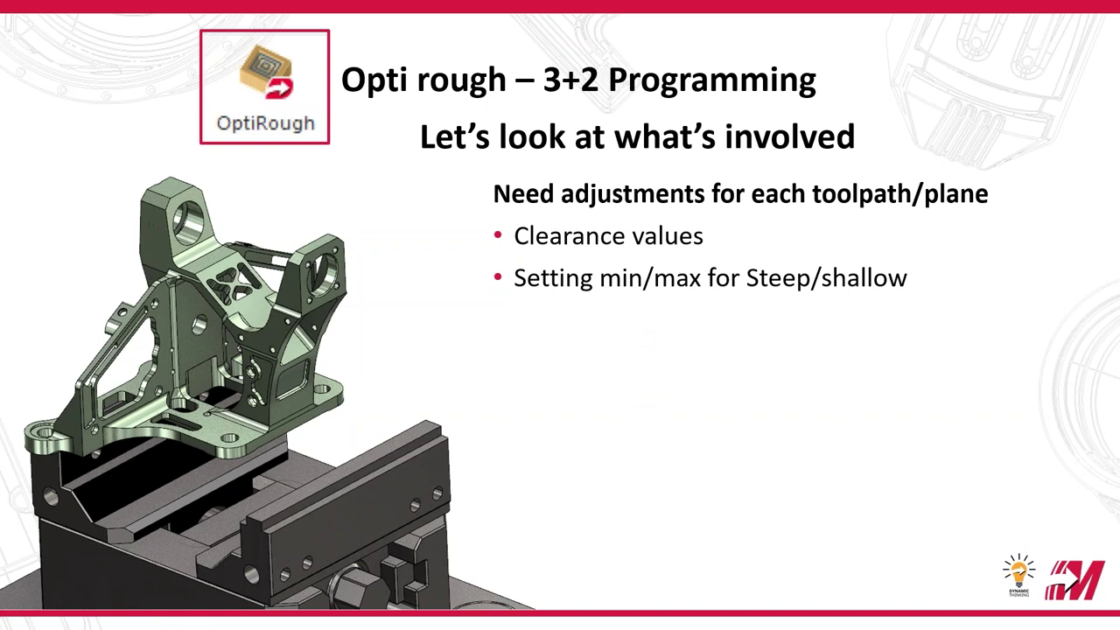
key("Right")
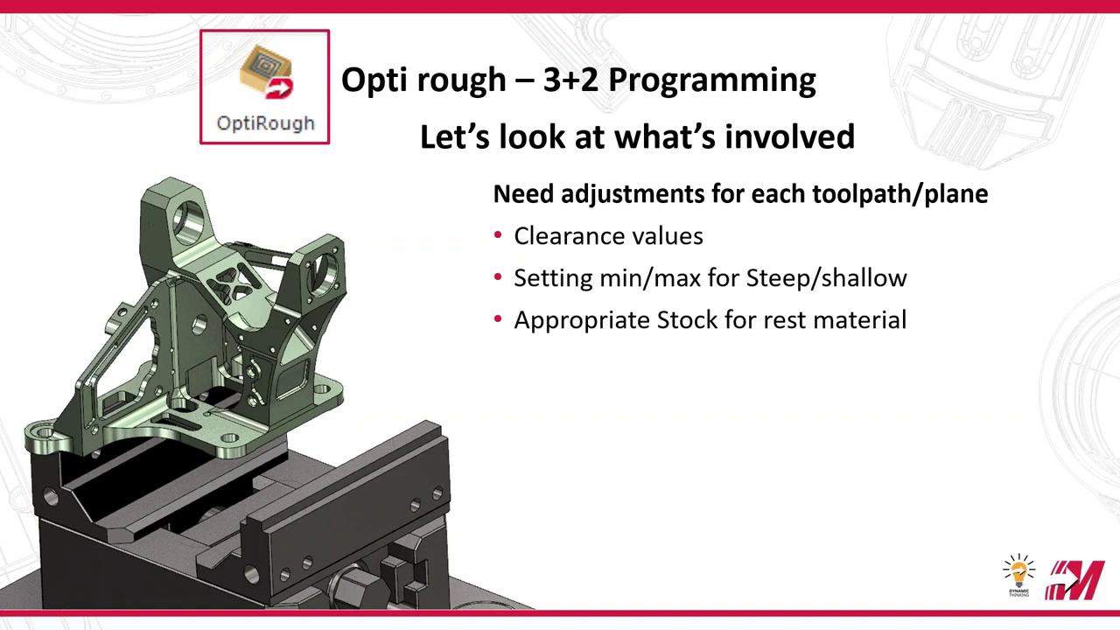
Switch to Mastercam and inspect the initial stock definitions of the "after op2" and "after op3" stock models.
key("alt+Tab")
middle_click_drag(597, 315, 603, 420)
scroll(603, 420, "up", 2)
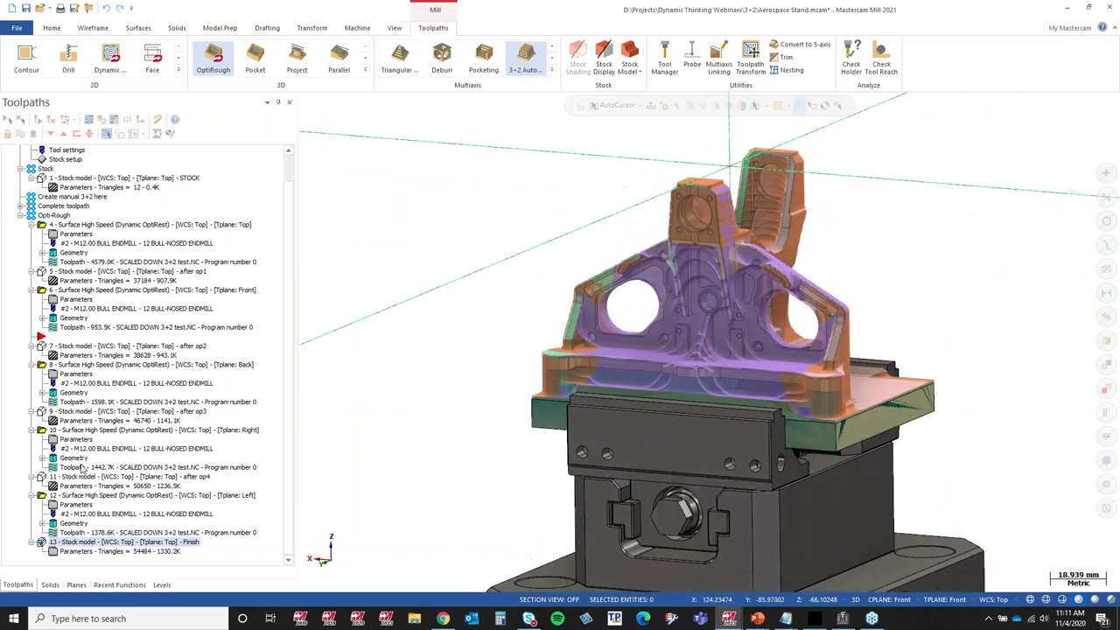
left_click(71, 350)
left_click(76, 355)
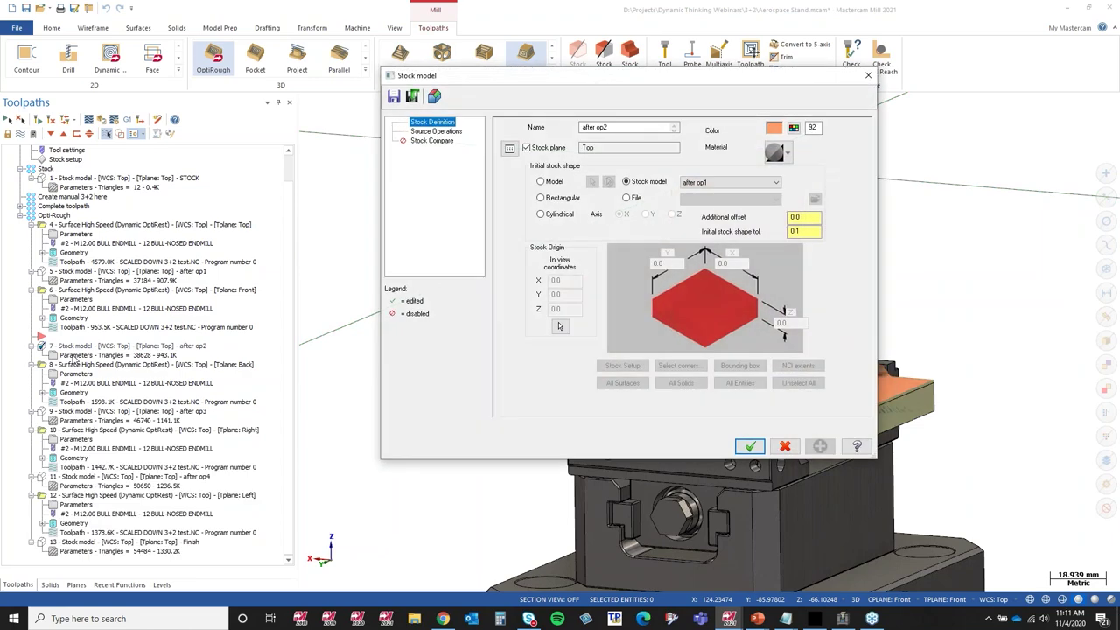
left_click(785, 446)
left_click(75, 421)
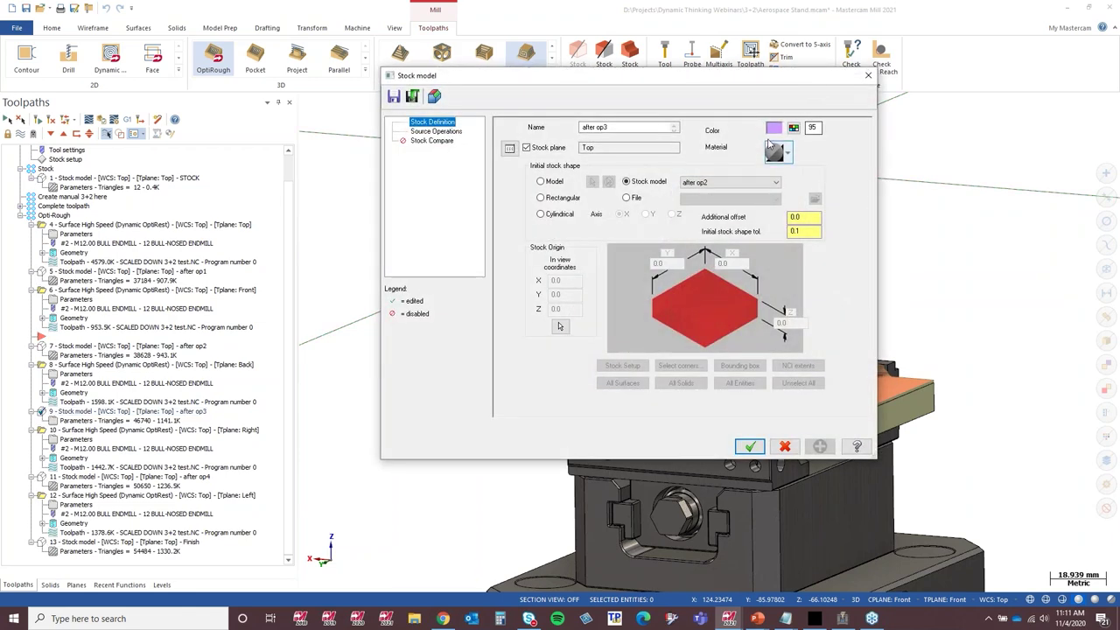
left_click(749, 445)
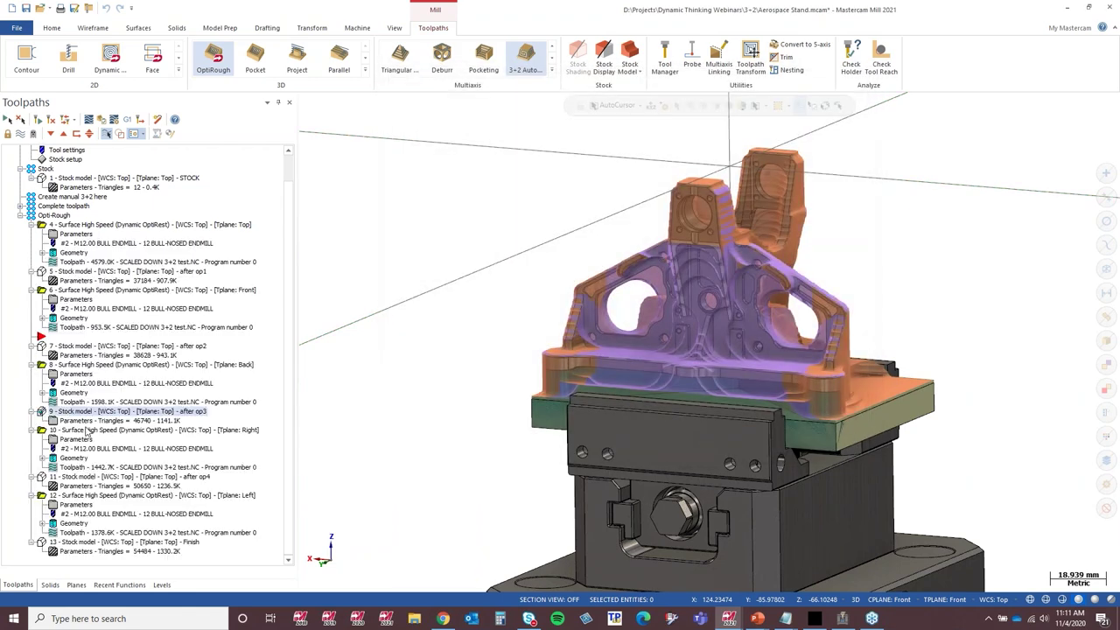
Examine the "after op3" and "Finish" stock models from several angles to compare the material left on the part.
middle_click_drag(612, 368, 814, 330)
middle_click_drag(750, 279, 717, 306)
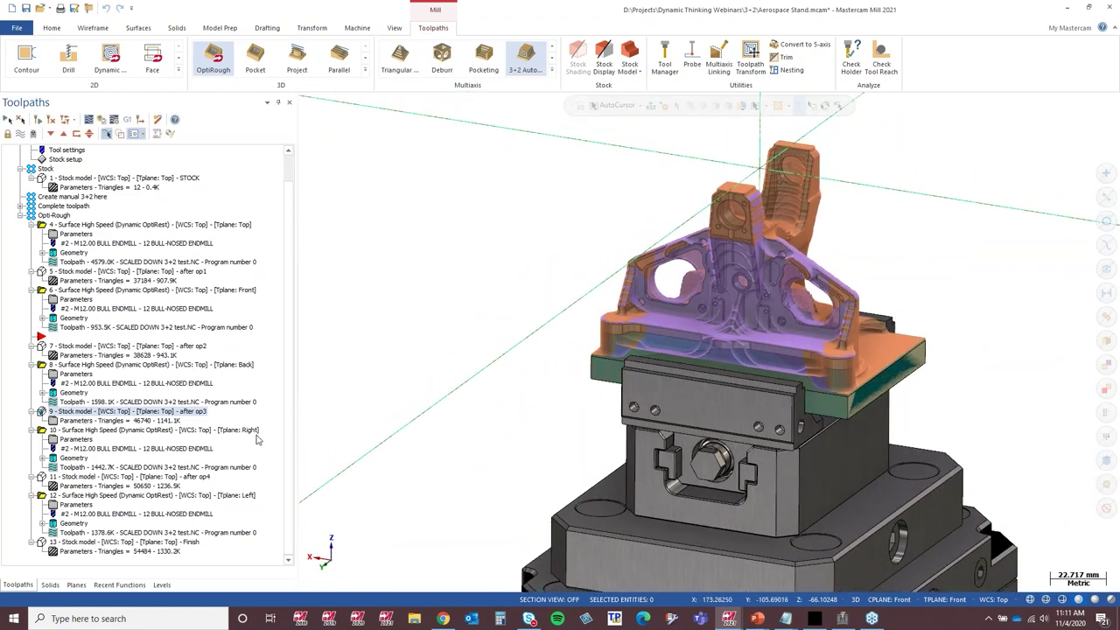
left_click(75, 542)
middle_click_drag(650, 218, 604, 374)
scroll(521, 212, "up", 5)
scroll(682, 358, "down", 2)
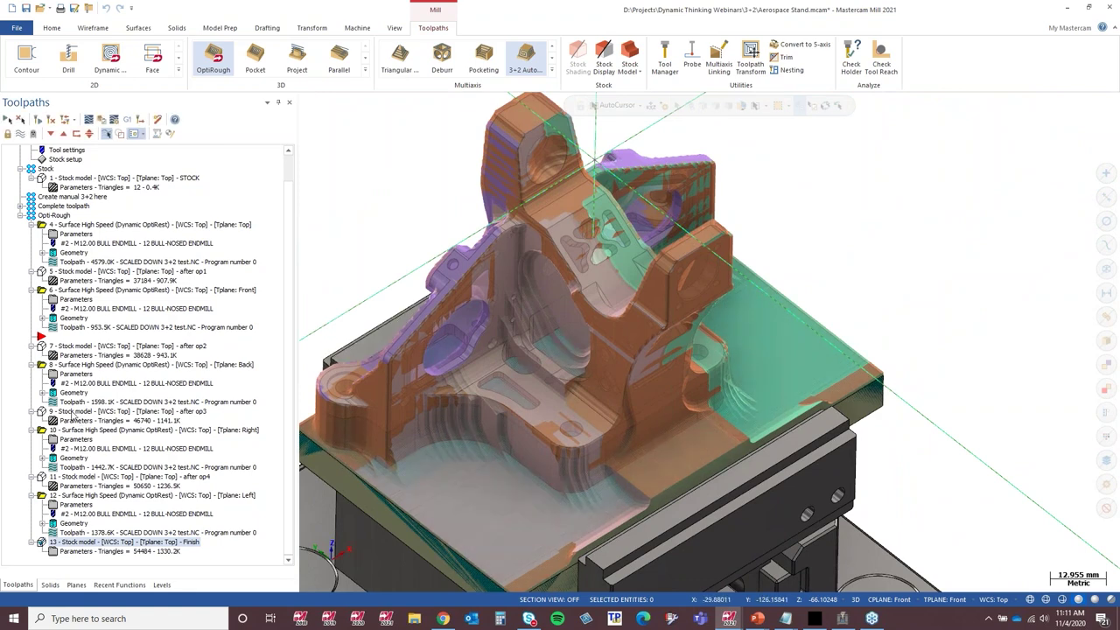
mouse_move(431, 325)
middle_mouse_down()
mouse_move(476, 260)
mouse_move(637, 287)
mouse_move(640, 267)
mouse_move(618, 275)
mouse_move(758, 279)
mouse_move(907, 266)
mouse_move(913, 277)
mouse_move(913, 292)
mouse_move(855, 287)
mouse_move(763, 305)
middle_mouse_up()
scroll(477, 261, "down", 2)
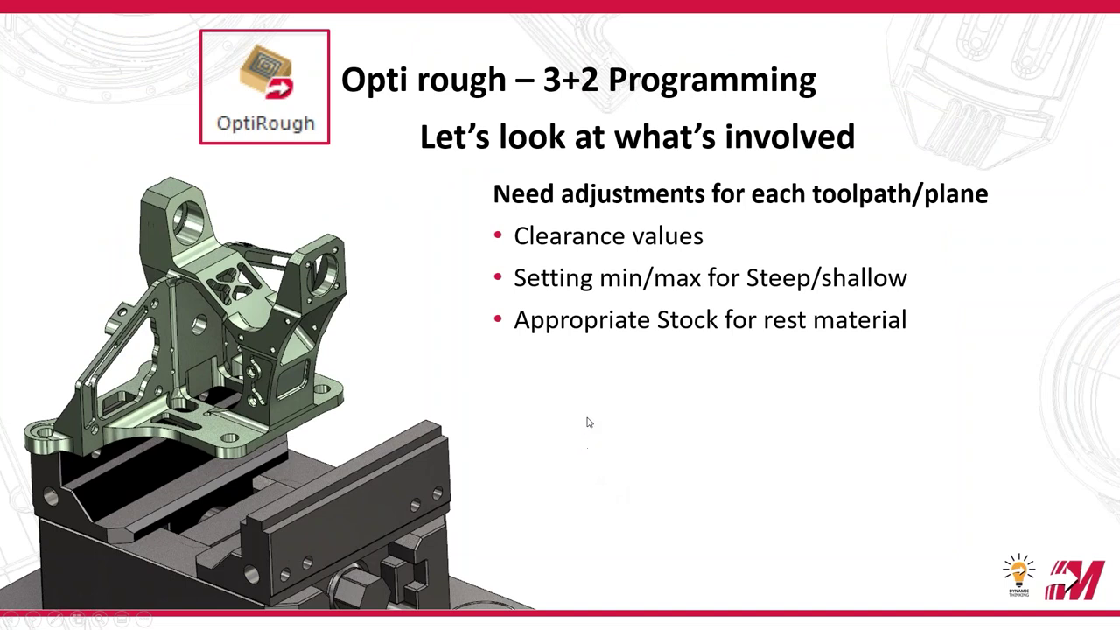
left_click(587, 422)
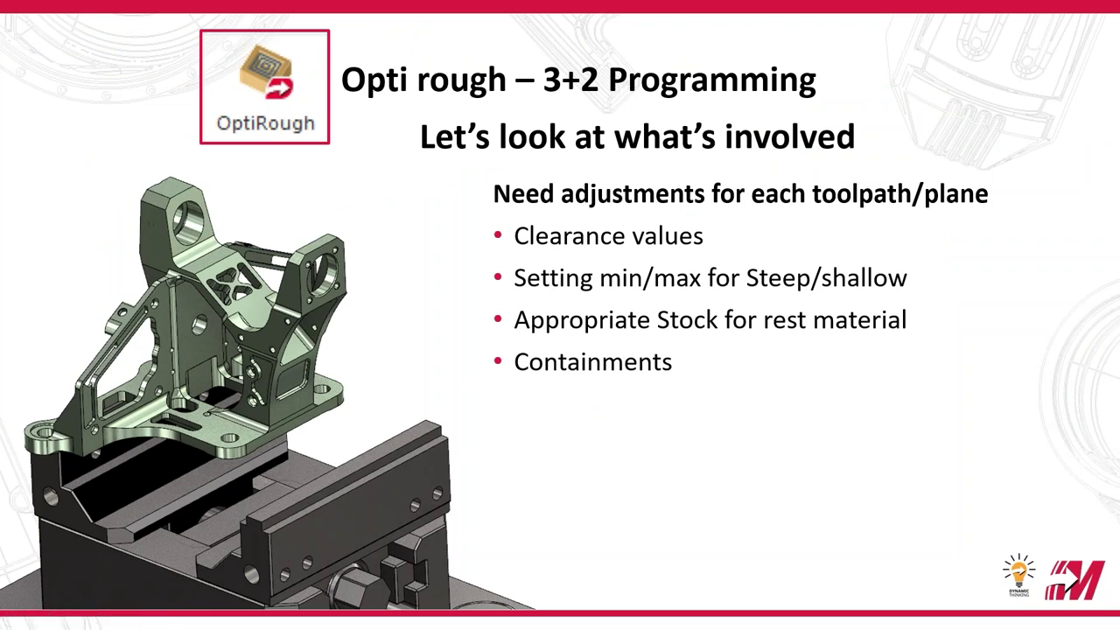
left_click(599, 424)
key("Right")
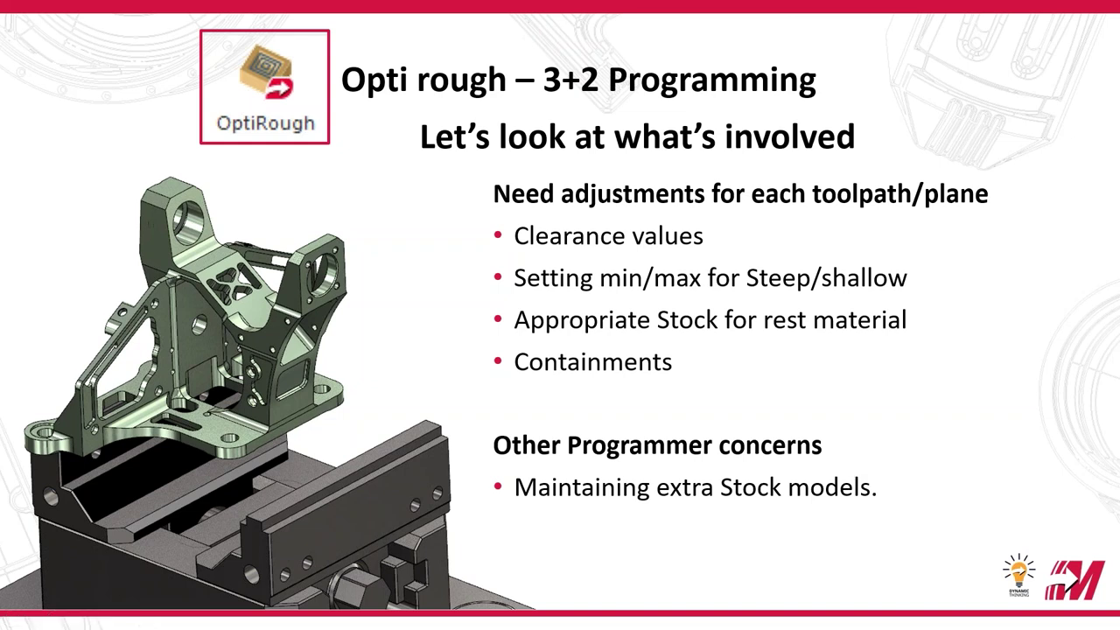
left_click(707, 365)
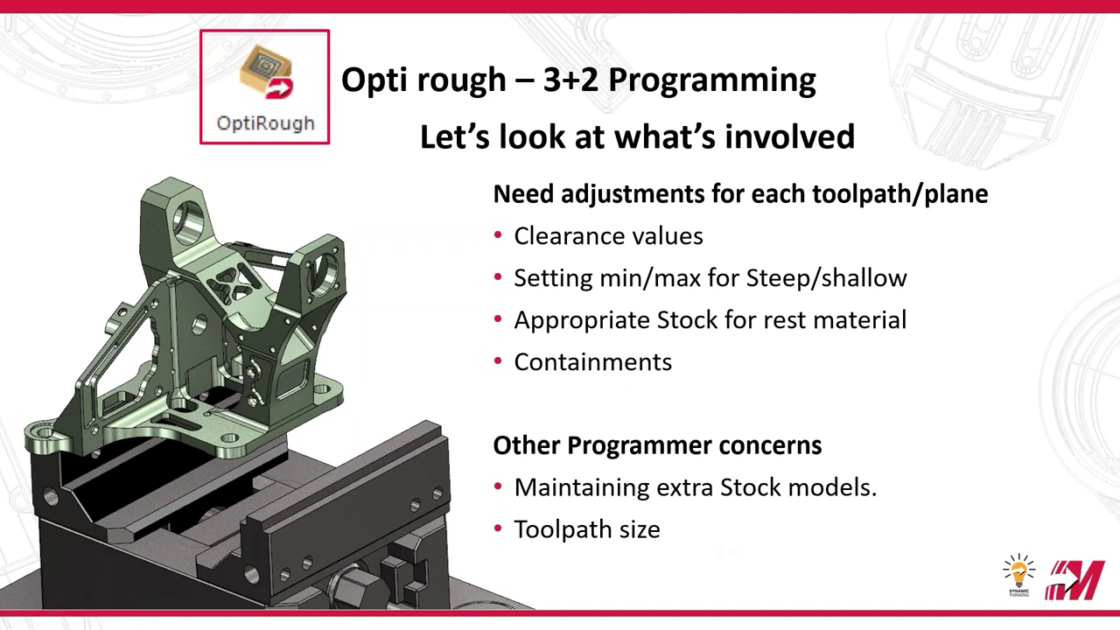
key("alt+Tab")
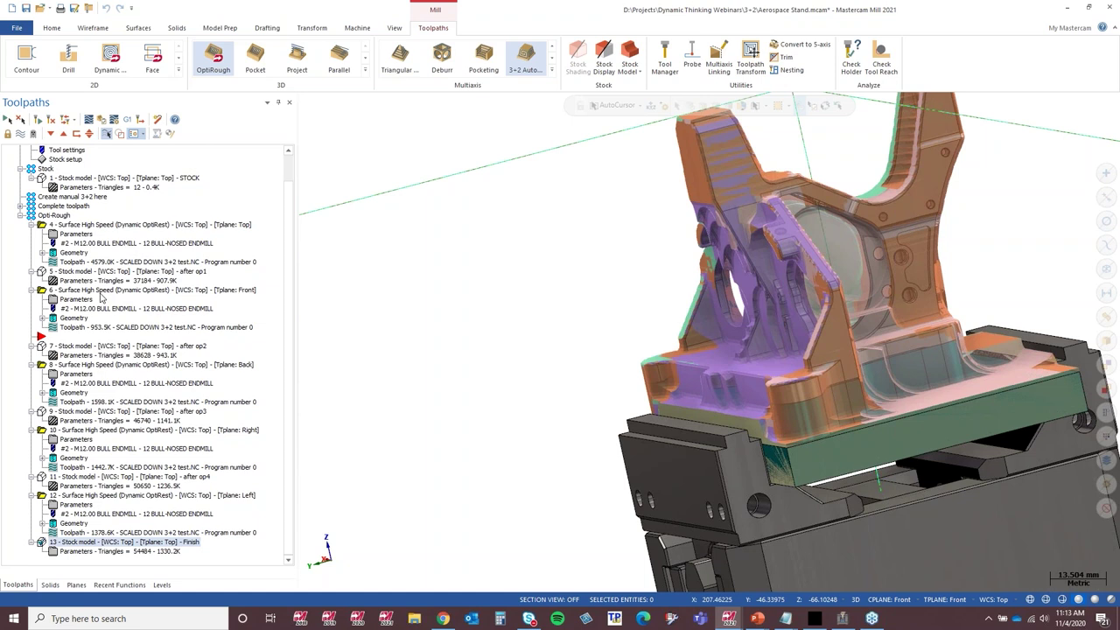
left_click(761, 620)
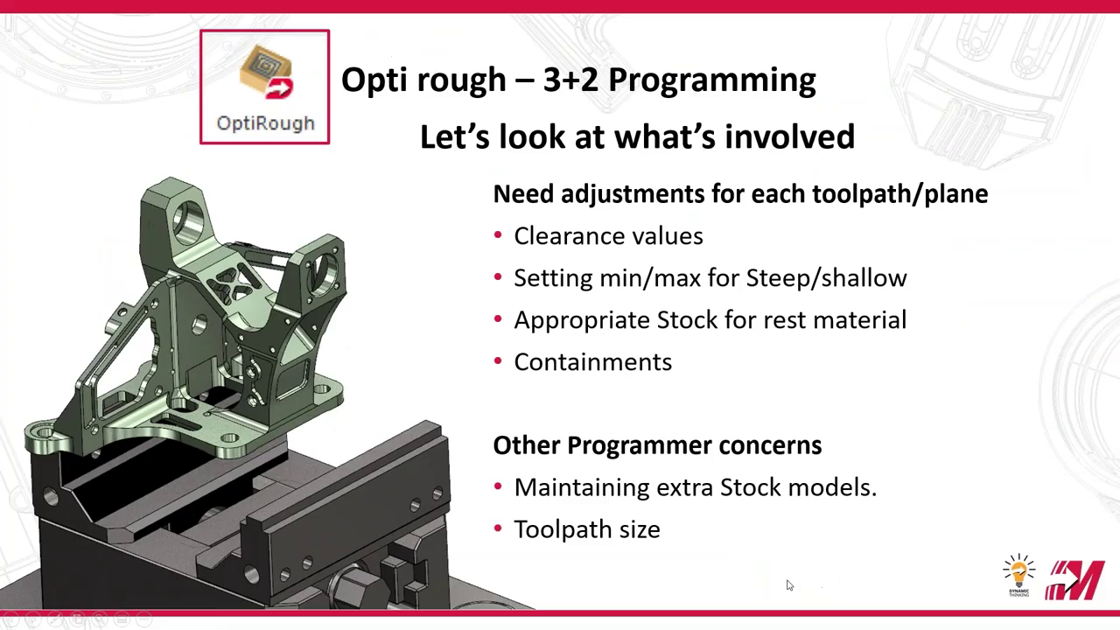
left_click(788, 581)
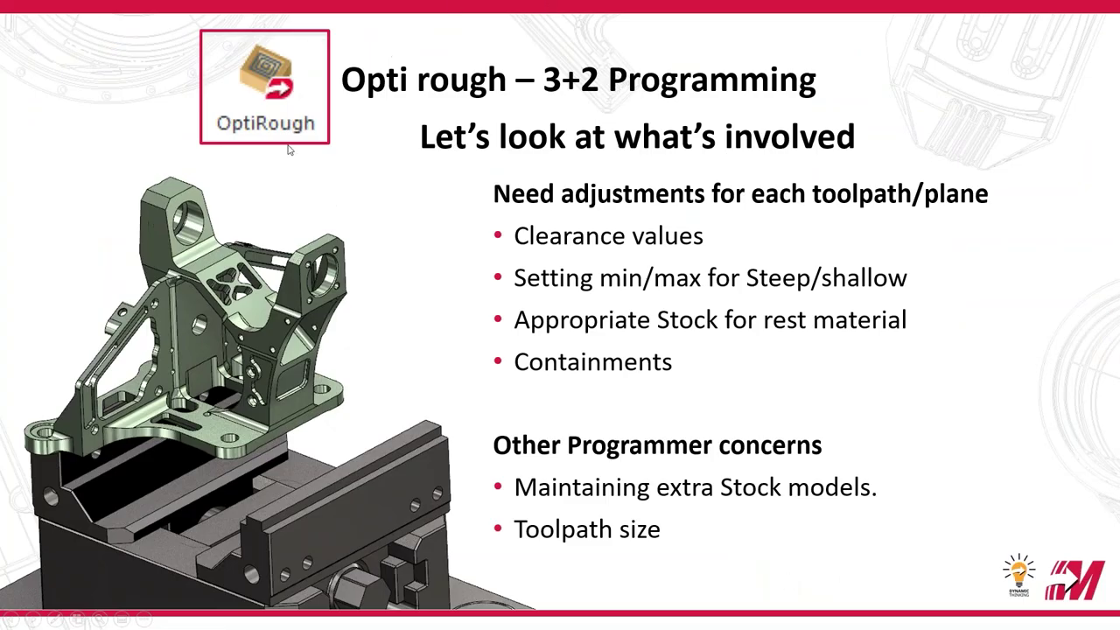
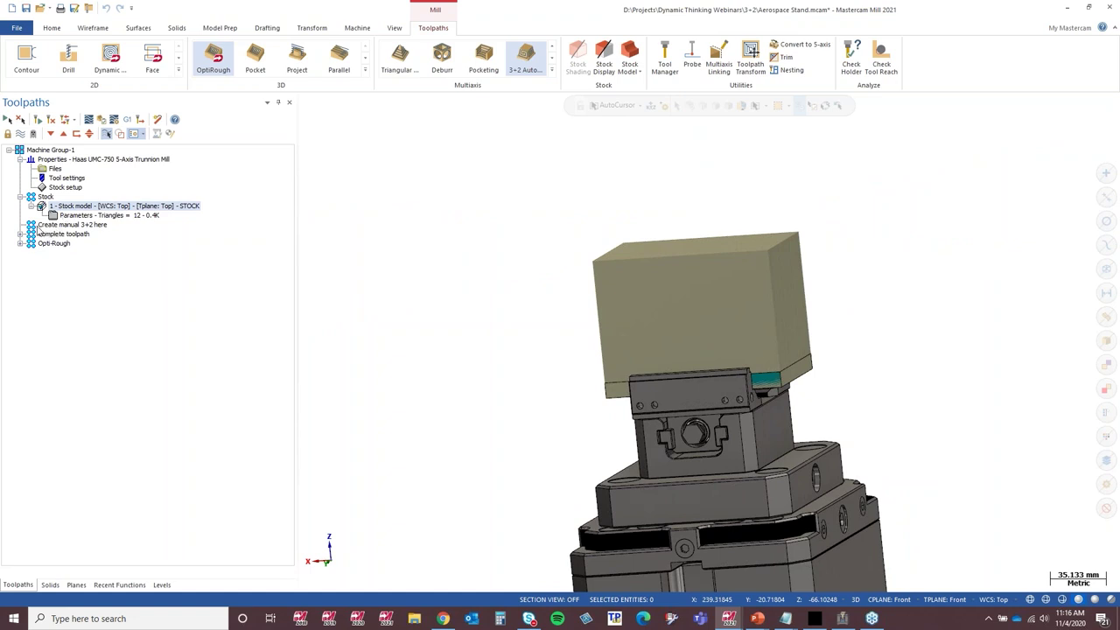
Start a 3+2 Automatic Roughing toolpath in the "Create manual 3+2 here" group.
left_click(44, 226)
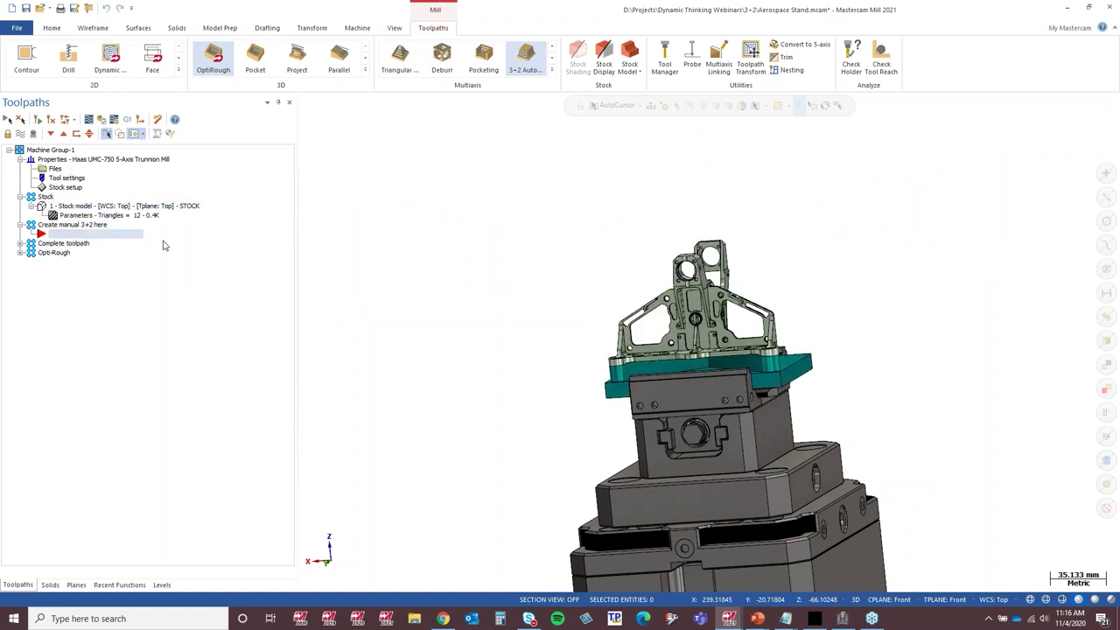
middle_click_drag(762, 332, 784, 316)
scroll(784, 316, "up", 3)
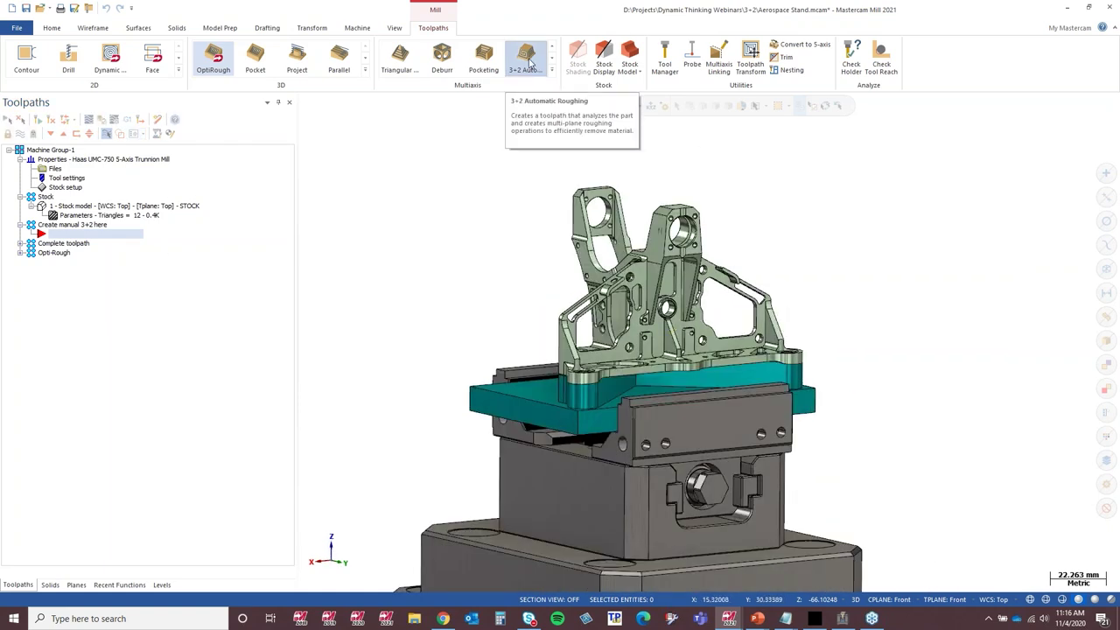
left_click(551, 70)
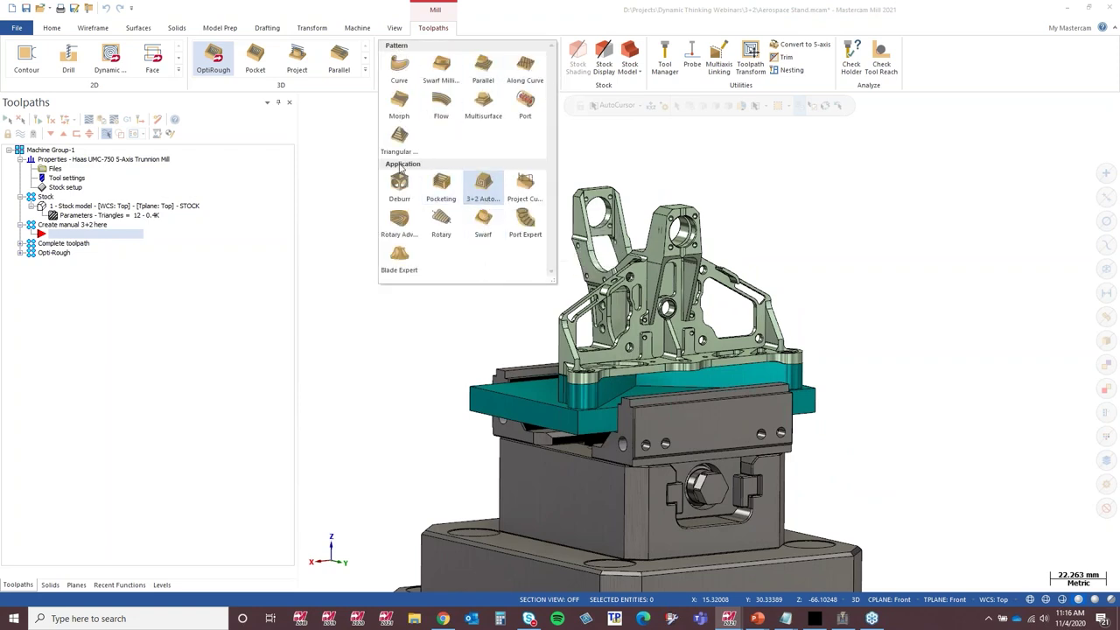
left_click(488, 196)
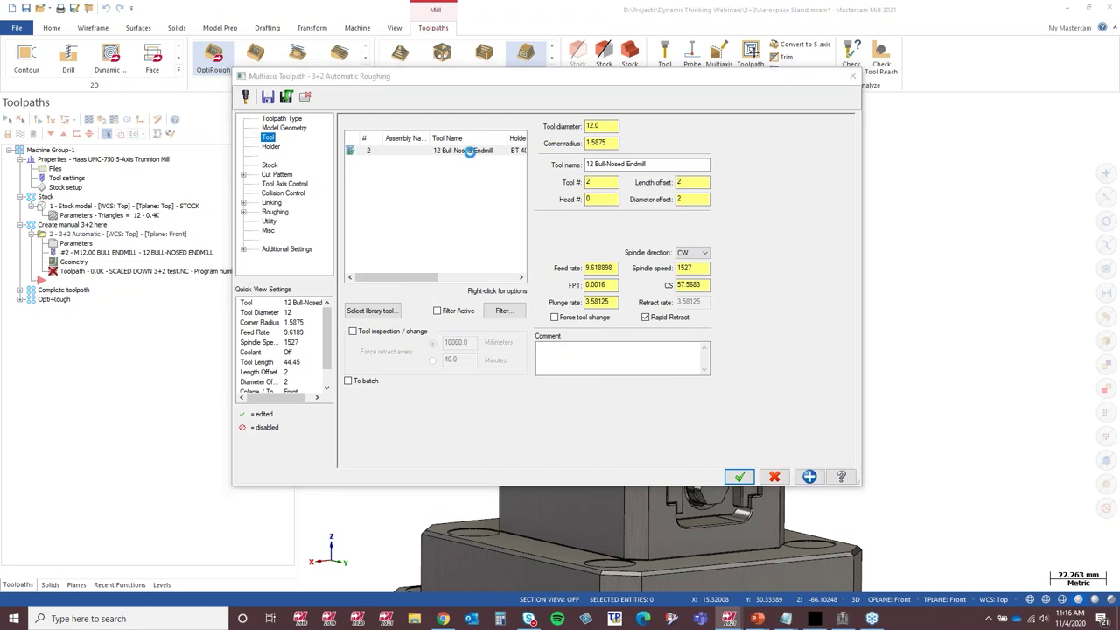
Choose the 12 mm bull-nosed endmill for the toolpath and review its tool geometry and holder.
double_click(473, 152)
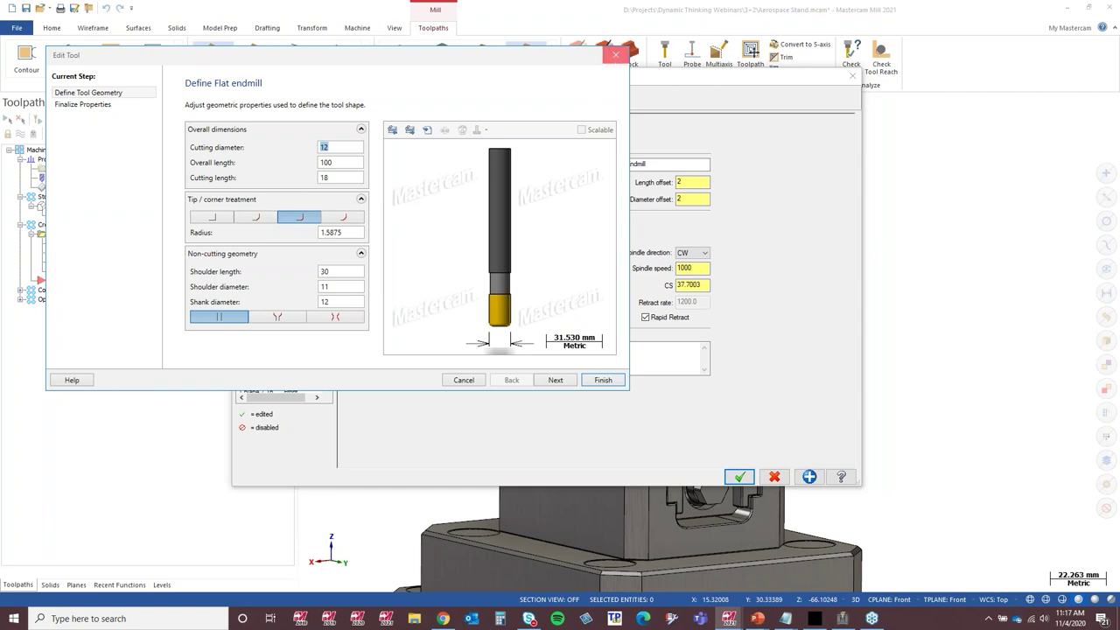
left_click(615, 54)
left_click(273, 147)
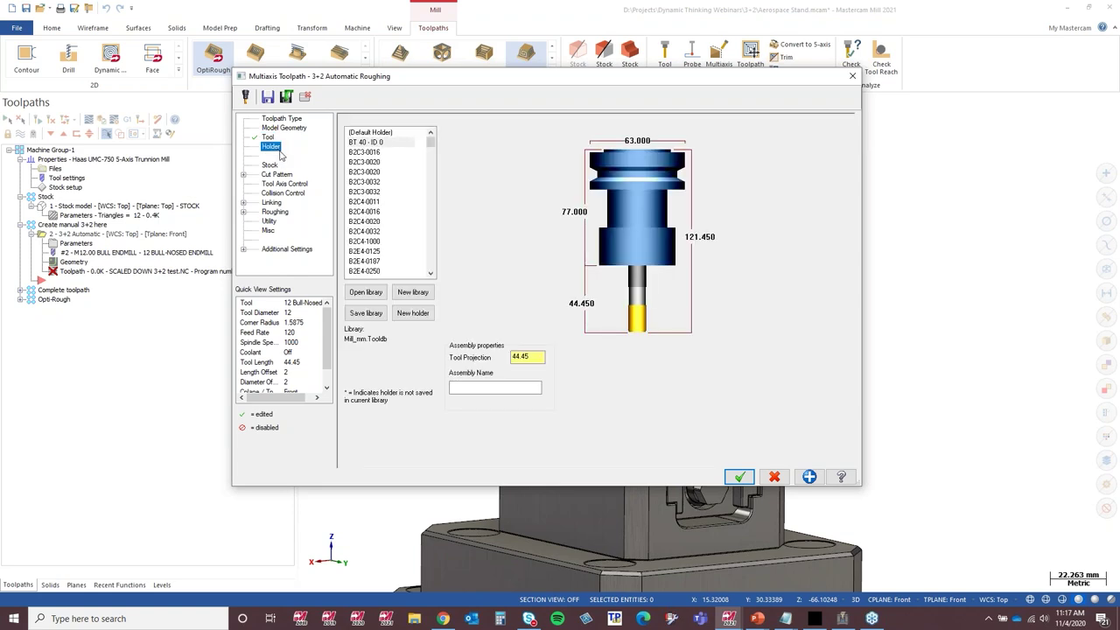
Select the entire aerospace stand solid body as the toolpath's machining geometry.
left_click(295, 129)
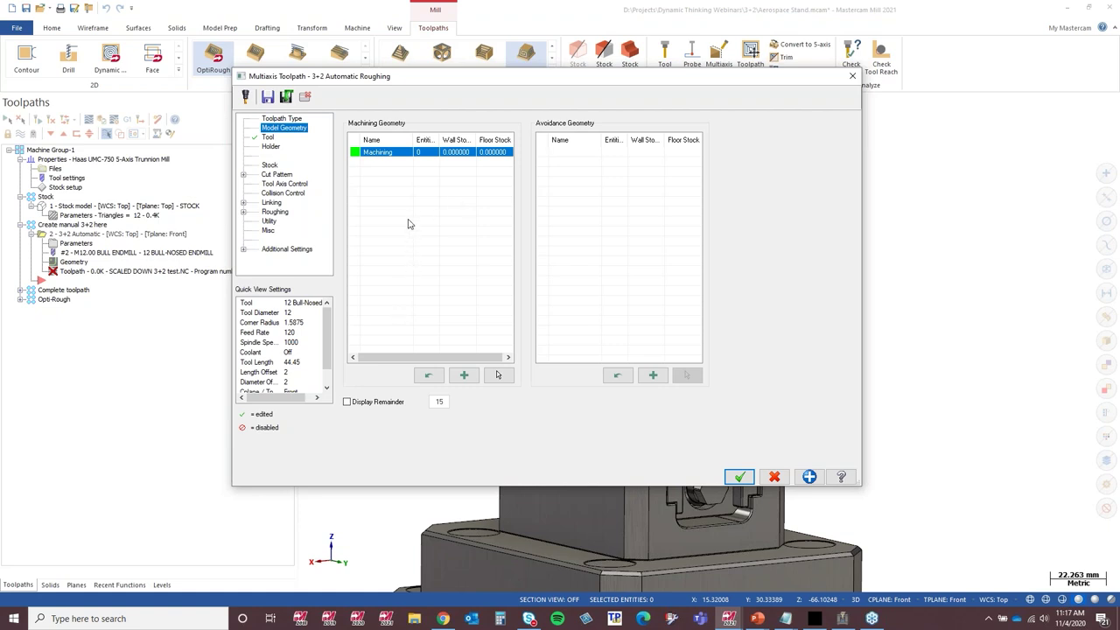
left_click(498, 376)
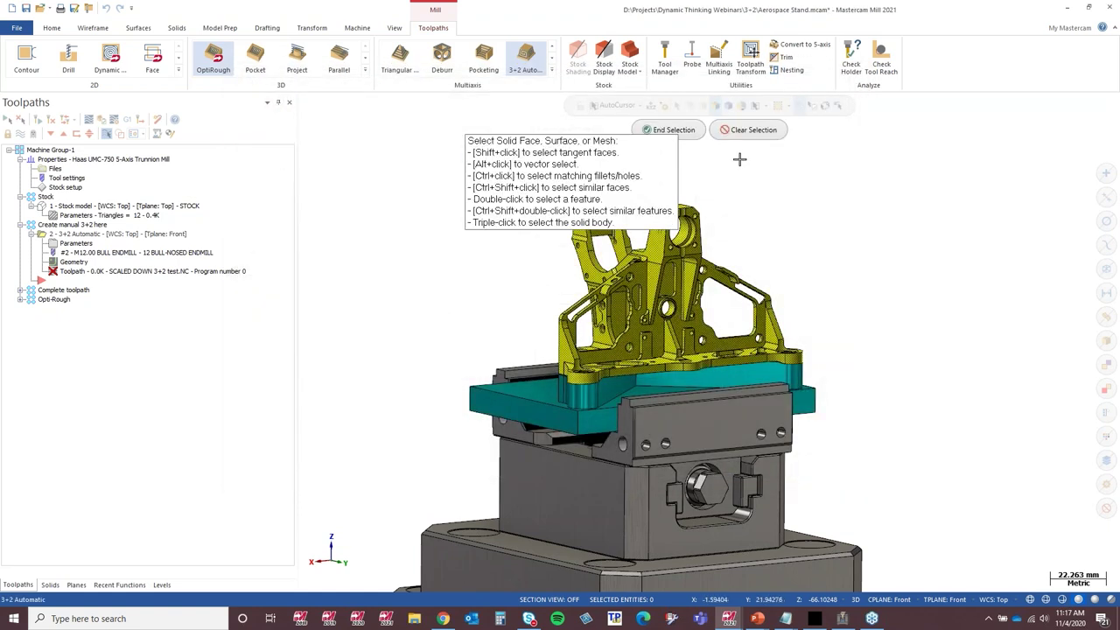
left_click(672, 129)
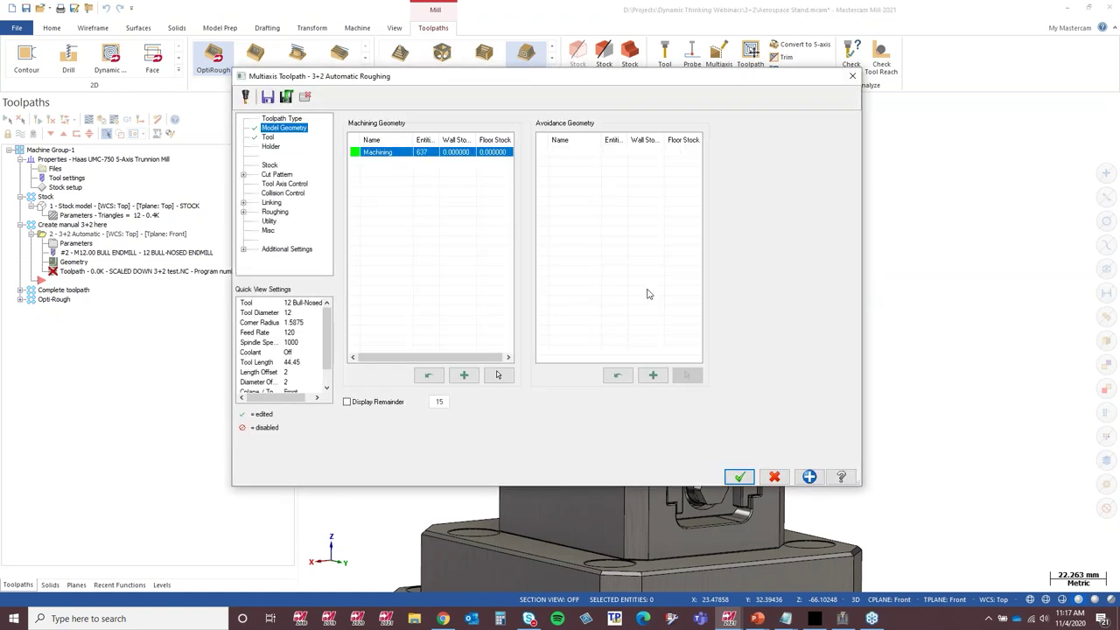
Set both the wall stock and floor stock of the machining geometry to 1 mm.
type("1")
key("Return")
left_click(495, 152)
type("1")
key("Return")
Add an avoidance geometry group named "vise" and give it the red colour 12.
left_click(653, 374)
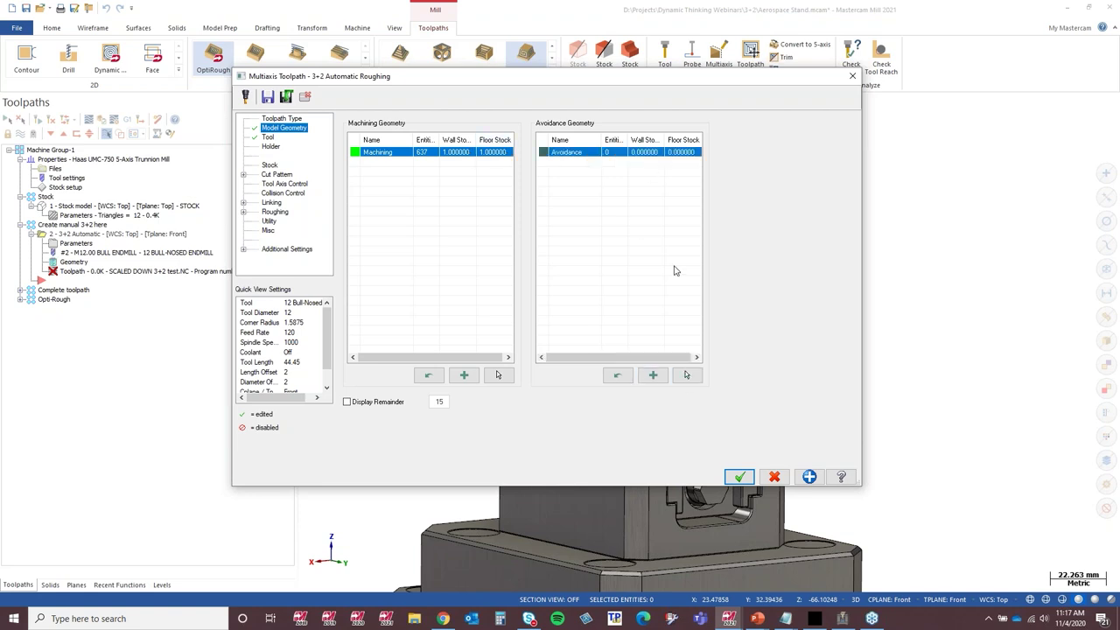
left_click(574, 154)
type("vise")
left_click(543, 153)
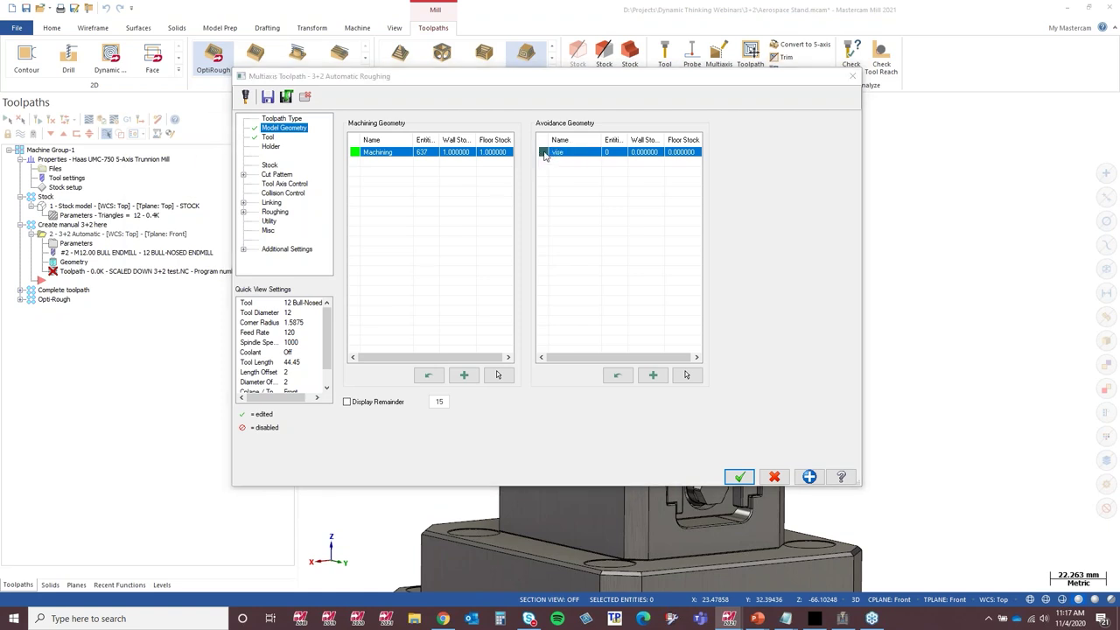
left_click(288, 182)
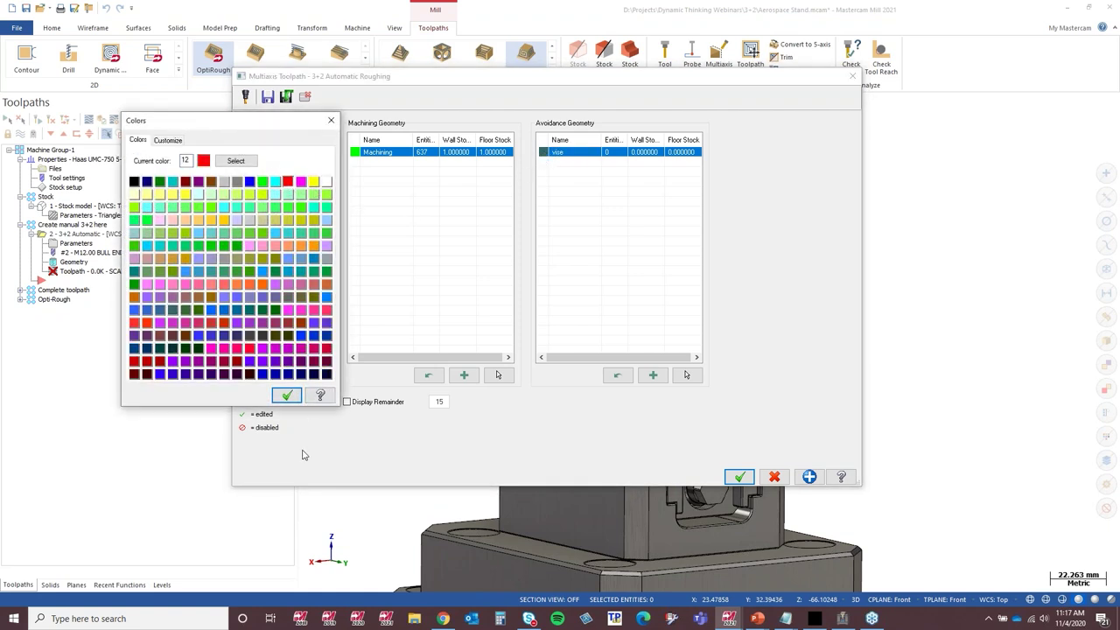
left_click(288, 396)
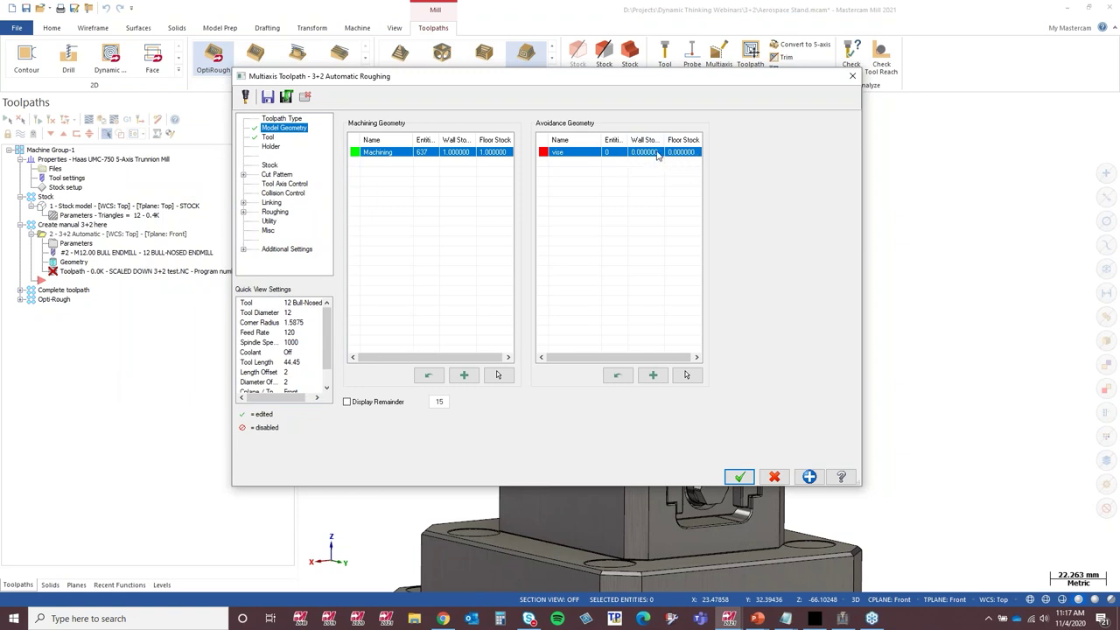
Set both the wall stock and floor stock of the vise avoidance group to 4 mm.
left_click(657, 154)
type("4")
key("Return")
left_click(696, 154)
type("4")
key("Return")
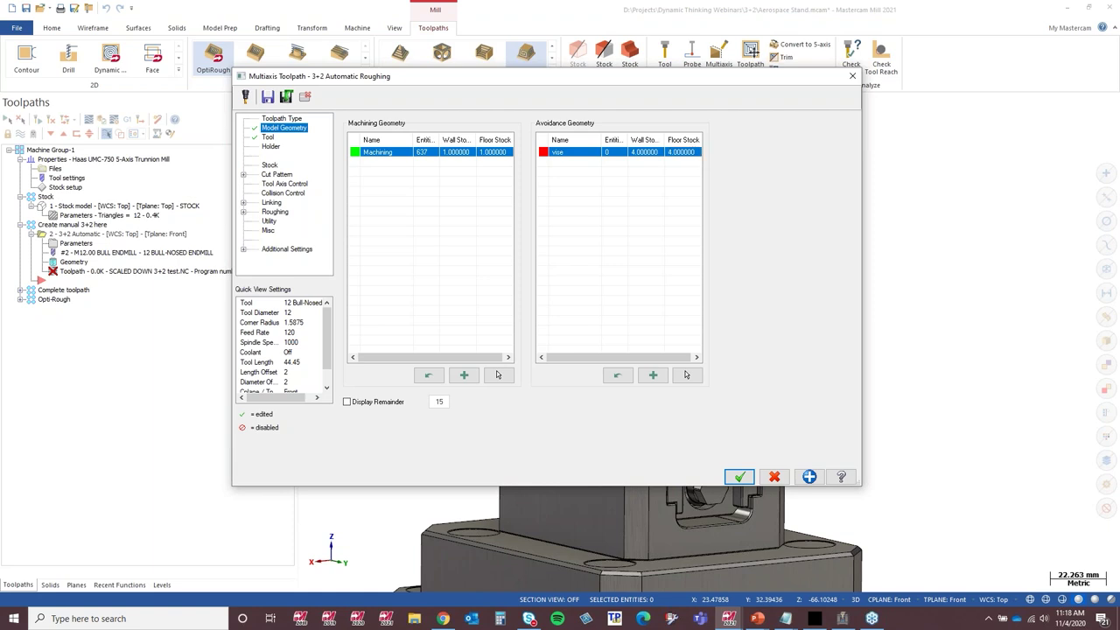
Select all solids of the vise and its base in the Front view as the vise avoidance geometry.
left_click(688, 375)
scroll(817, 212, "down", 5)
right_click(838, 249)
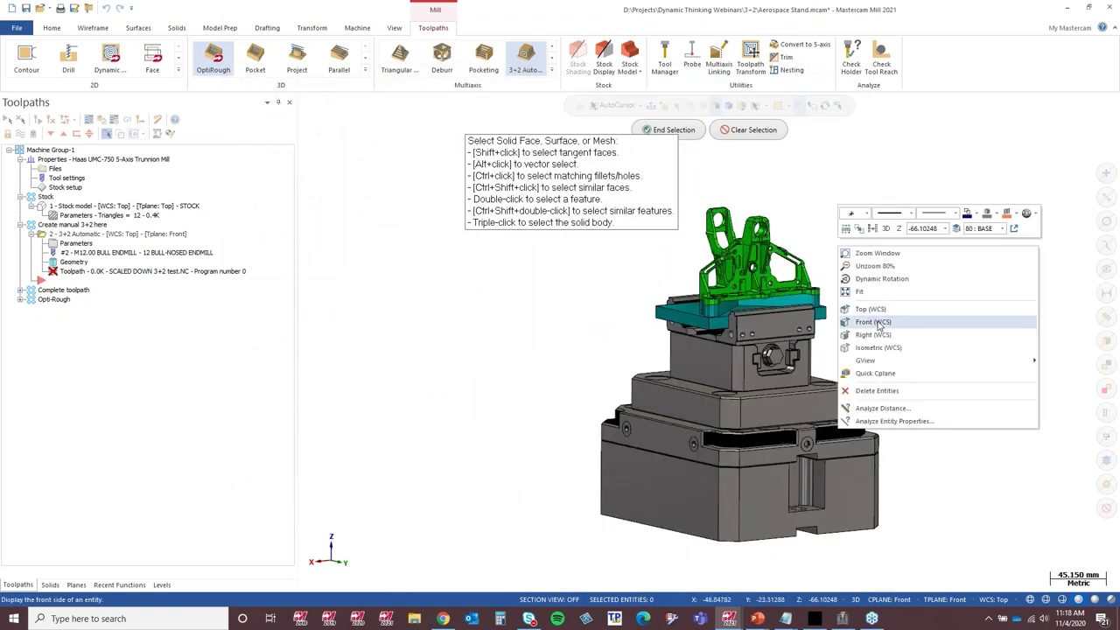
left_click(873, 322)
scroll(595, 520, "up", 2)
left_click_drag(594, 520, 872, 320)
scroll(870, 328, "up", 2)
middle_click_drag(800, 320, 592, 350)
middle_click_drag(812, 337, 691, 312)
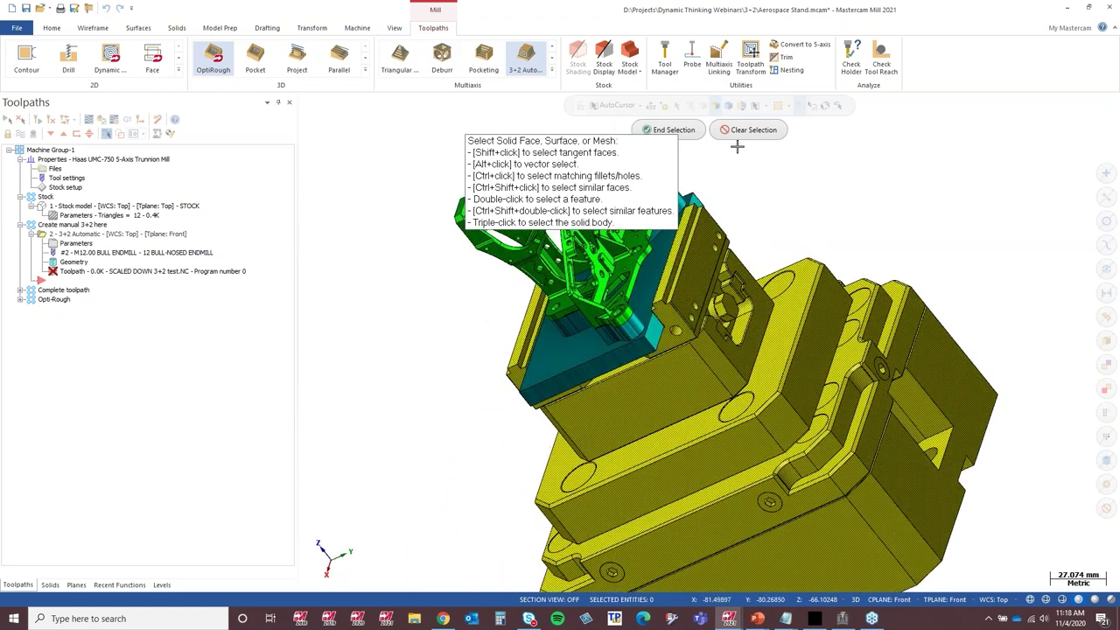
left_click(666, 129)
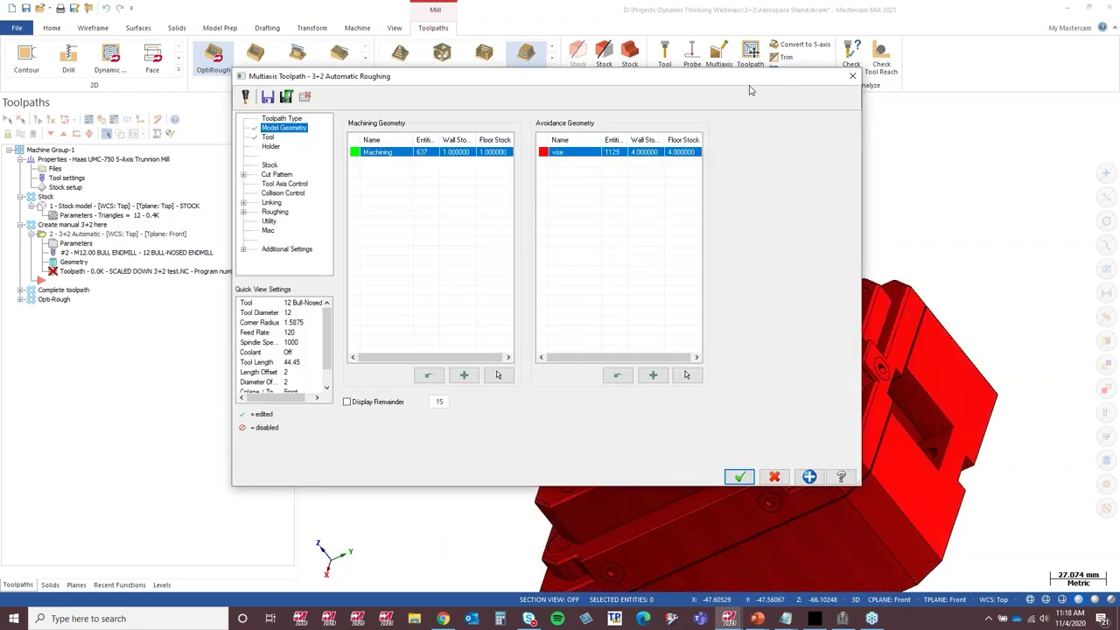
left_click_drag(749, 83, 857, 74)
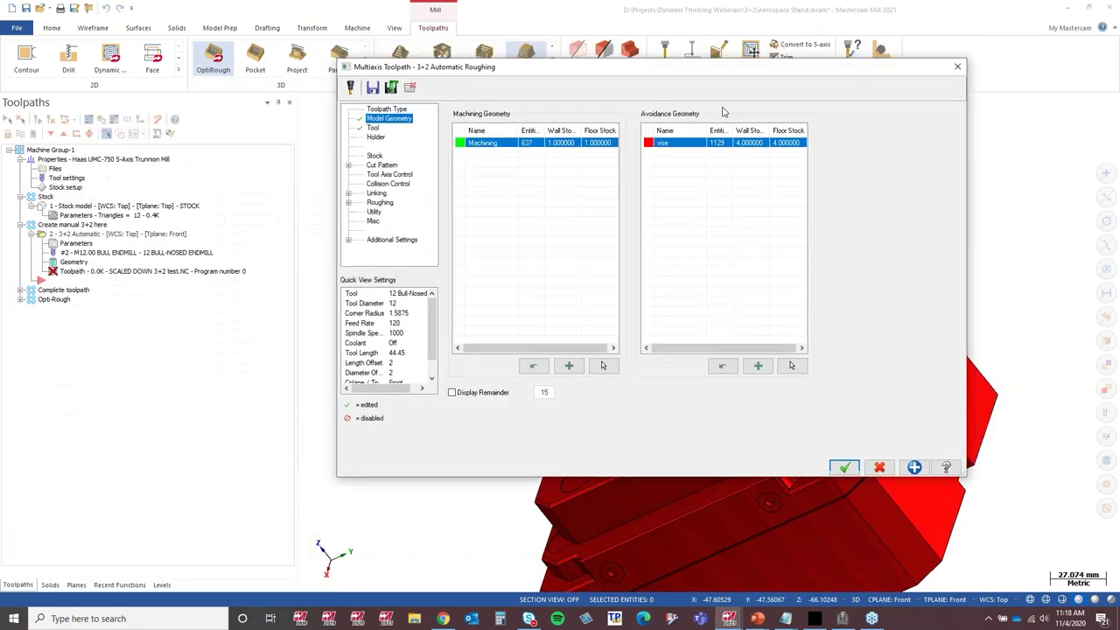
left_click_drag(722, 111, 285, 224)
left_click_drag(380, 172, 905, 53)
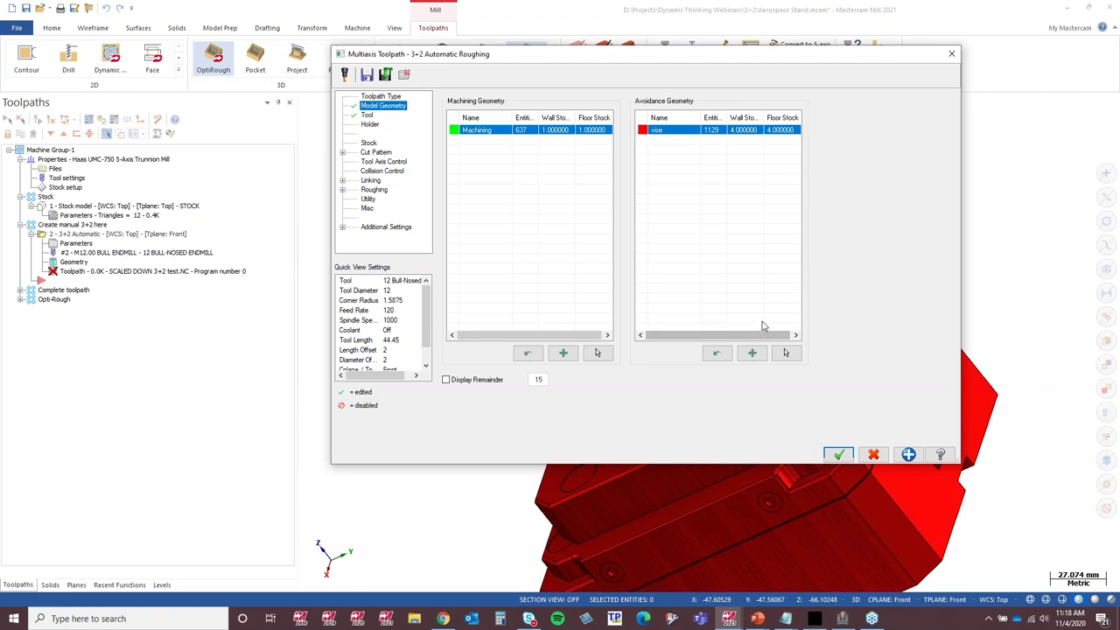
Add a second avoidance geometry group and assign it the flat base block under the stand.
left_click(670, 146)
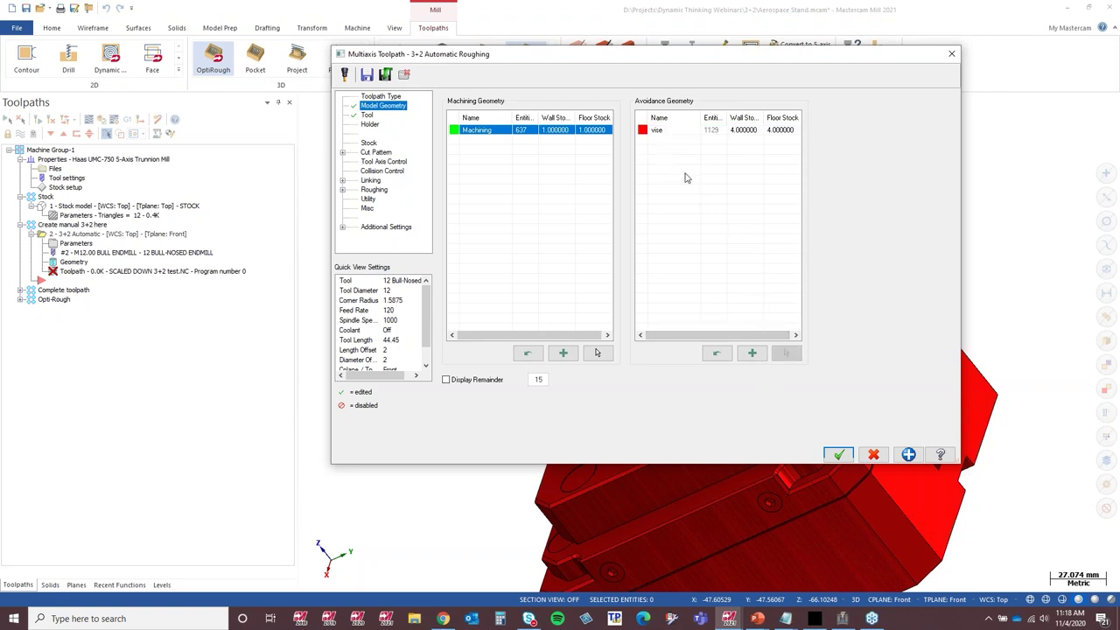
left_click(751, 353)
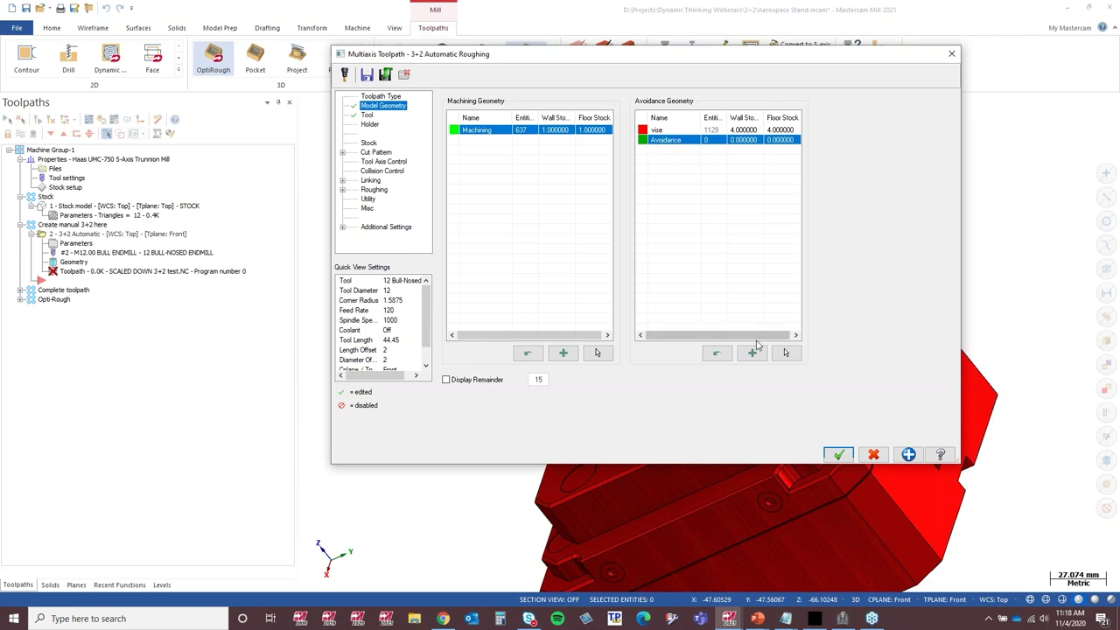
left_click(784, 353)
middle_click_drag(683, 346, 618, 356)
left_click(618, 348)
scroll(656, 262, "down", 1)
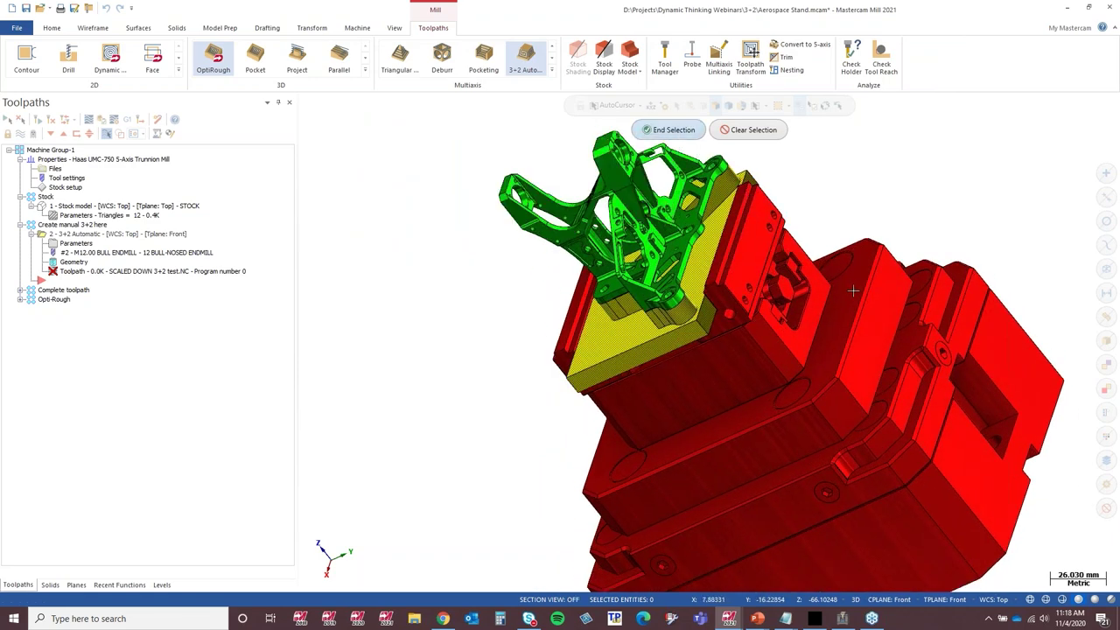
key("Return")
mouse_move(755, 61)
left_mouse_down()
mouse_move(660, 79)
mouse_move(756, 75)
left_mouse_up()
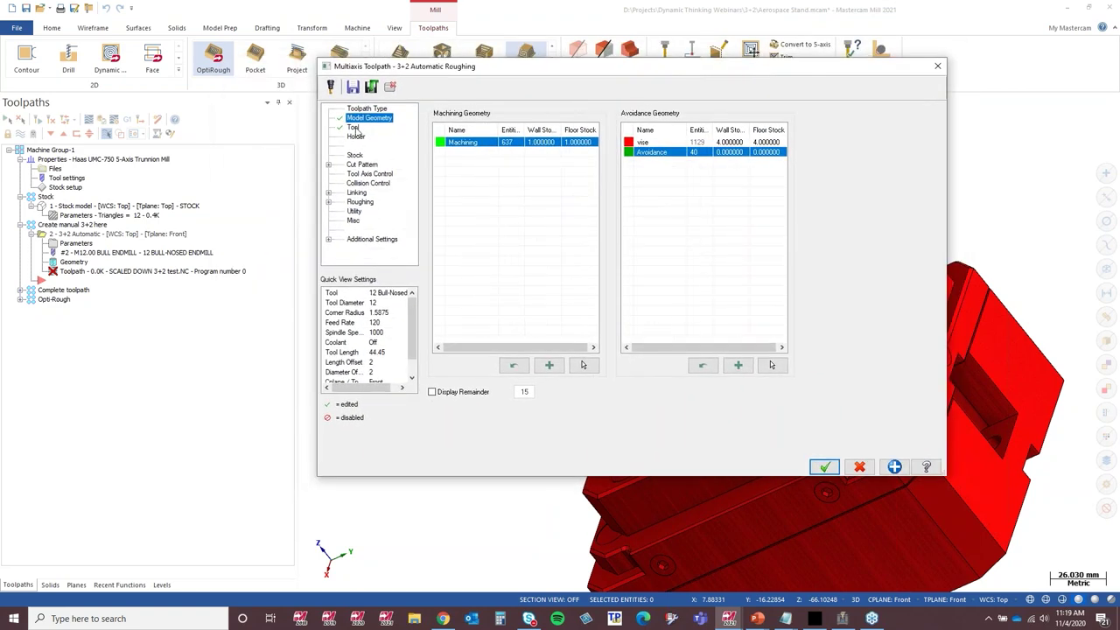
Use the stock model named STOCK as the stock definition of the roughing toolpath.
left_click(356, 155)
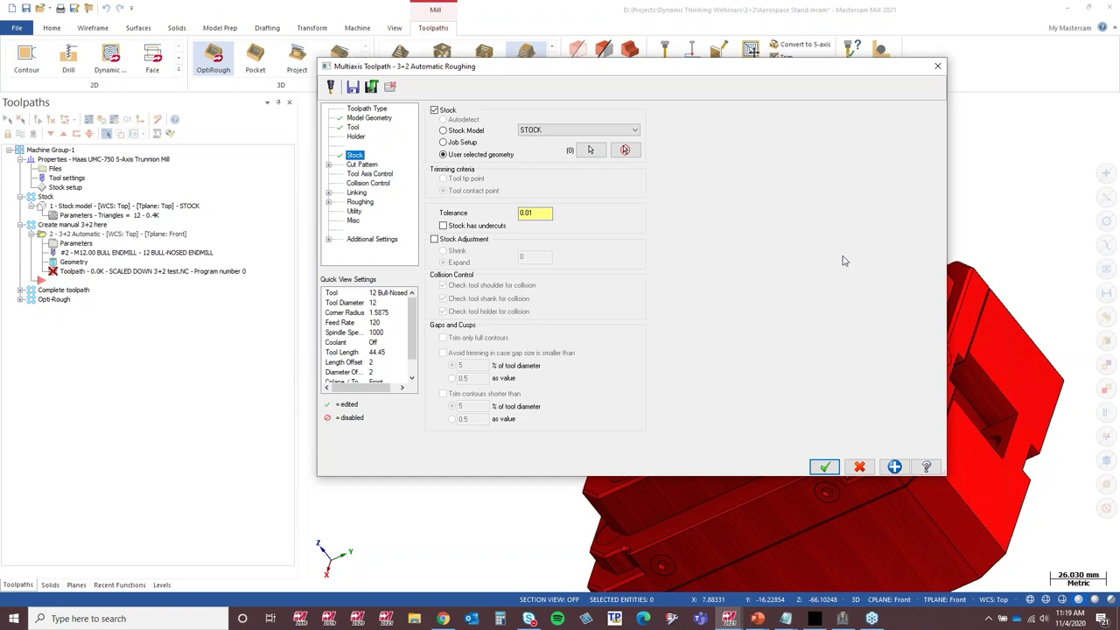
left_click(465, 131)
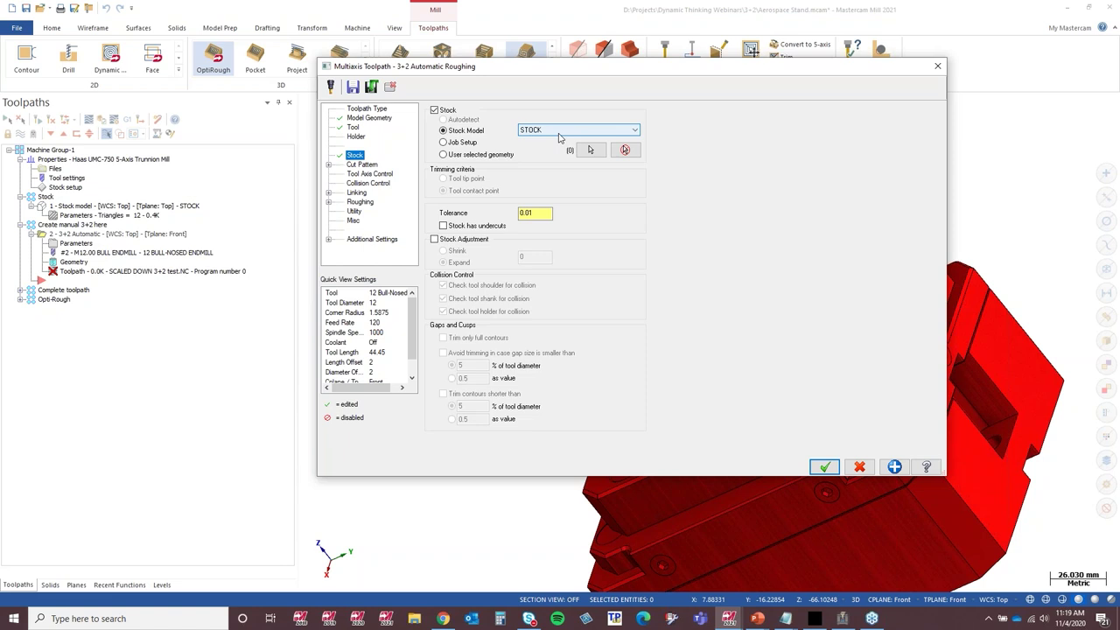
Preview the Offset and Parallel cut pattern types, and set the pattern type back to Dynamic.
left_click(374, 167)
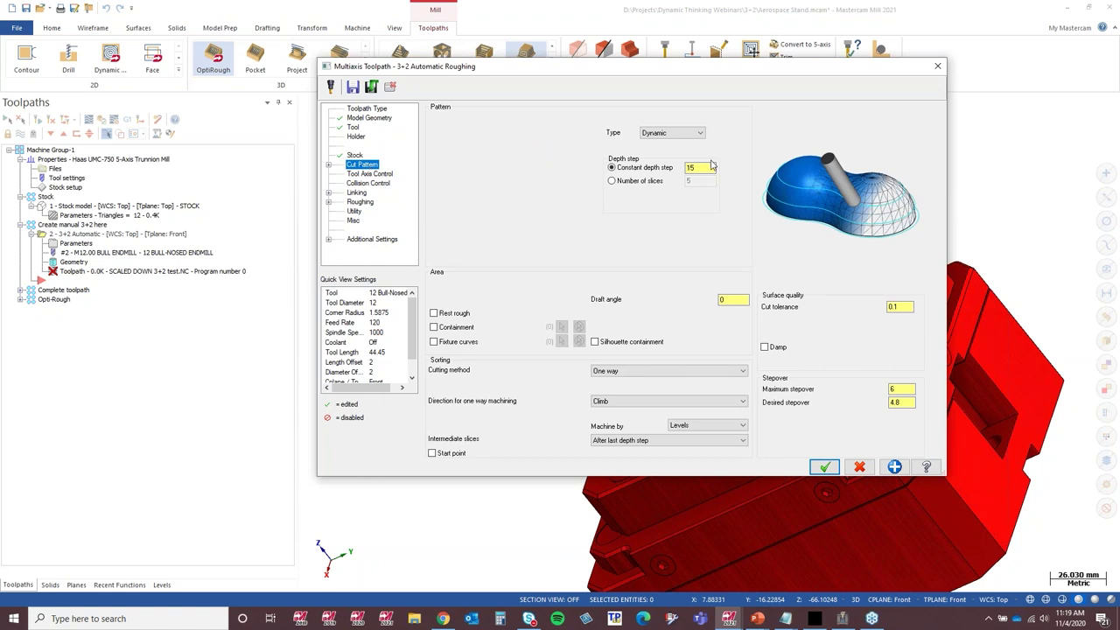
left_click(701, 134)
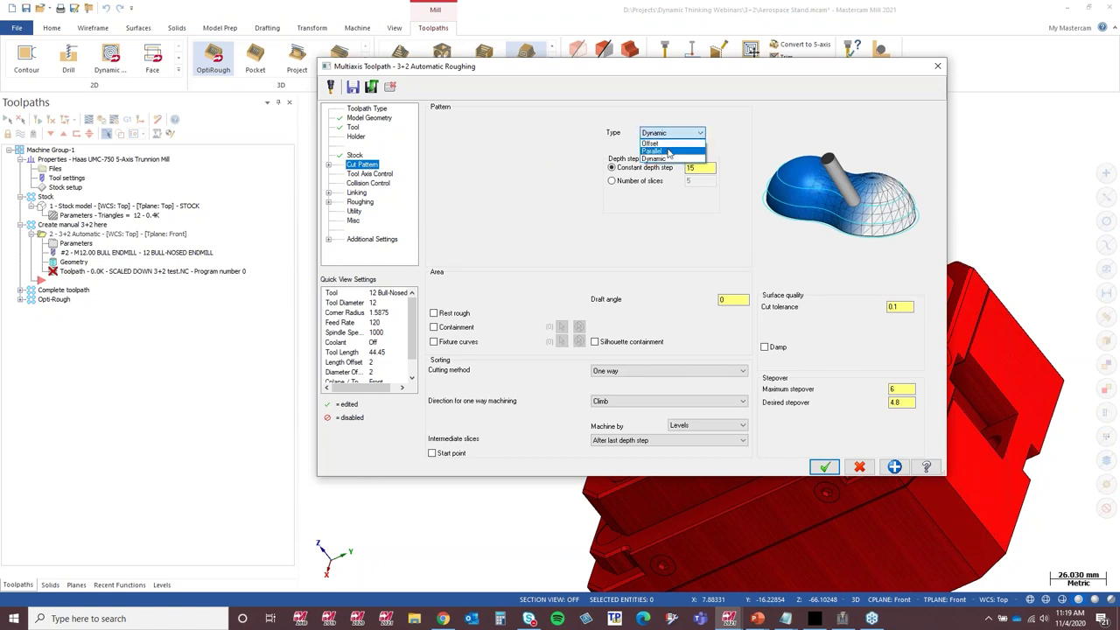
left_click(666, 145)
left_click(672, 133)
left_click(666, 151)
left_click(682, 134)
left_click(665, 156)
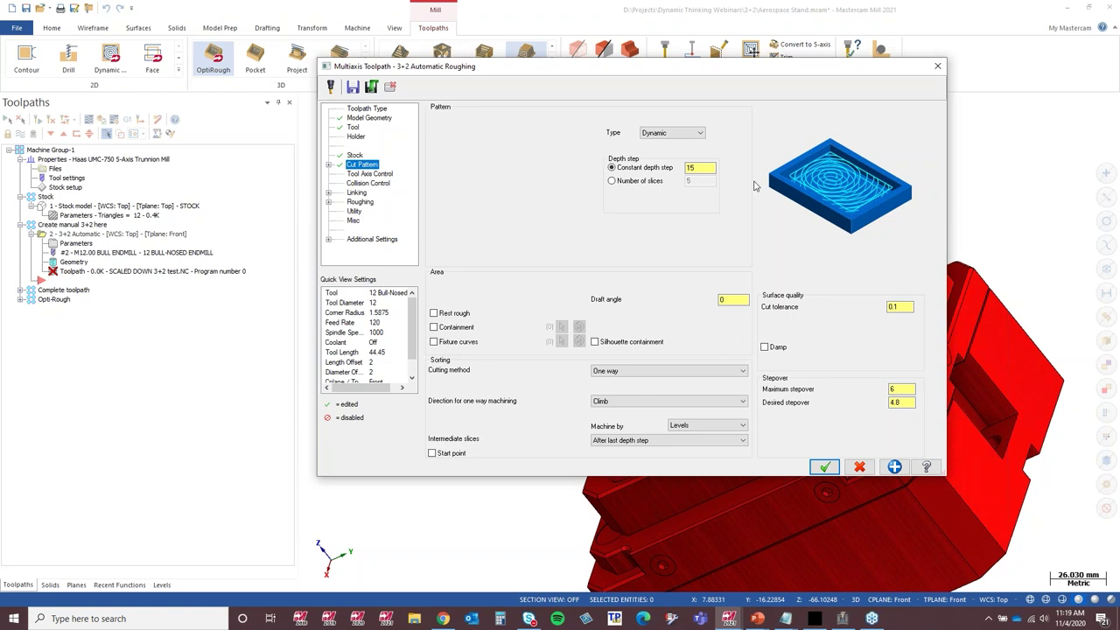
Specify a constant depth step of 15 mm and a desired stepover of 5 mm for the Dynamic cut pattern.
left_click(708, 169)
double_click(705, 168)
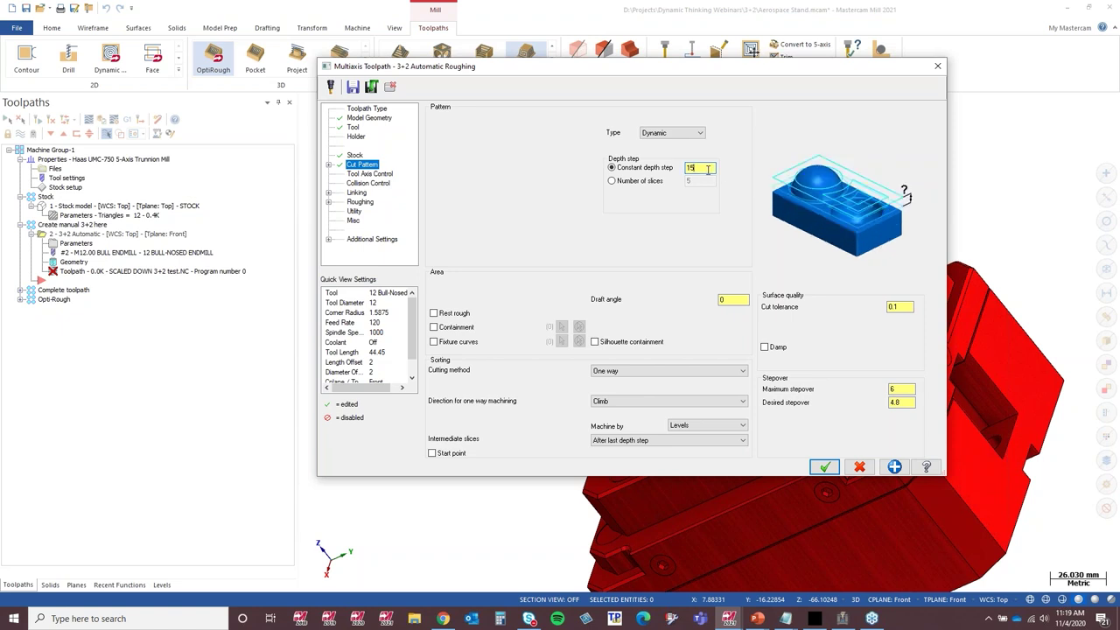
key("Tab")
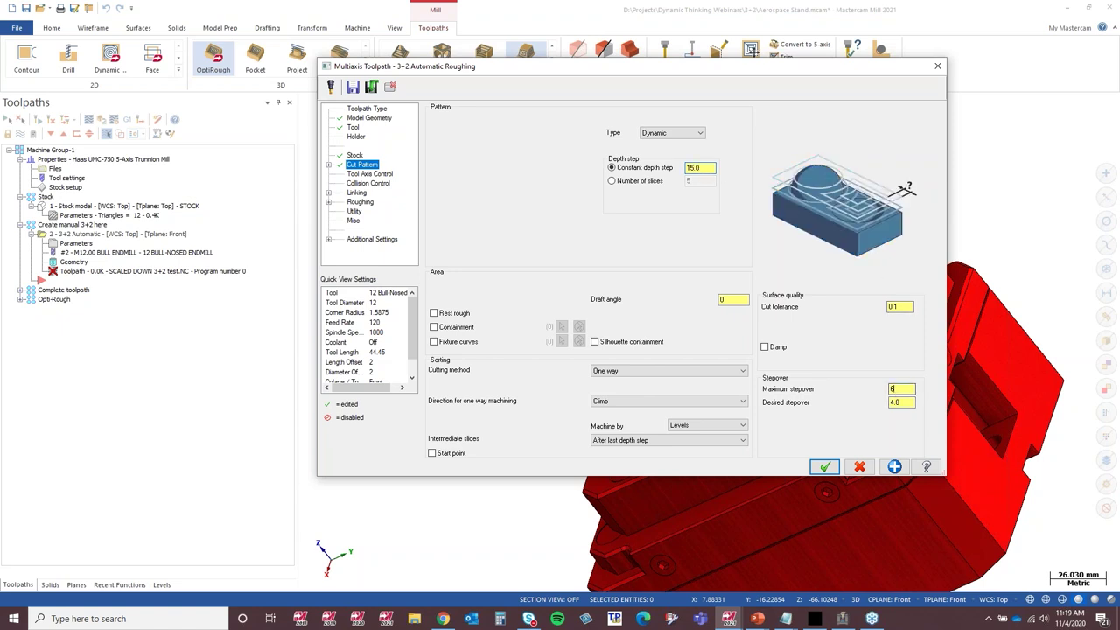
left_click_drag(763, 70, 713, 52)
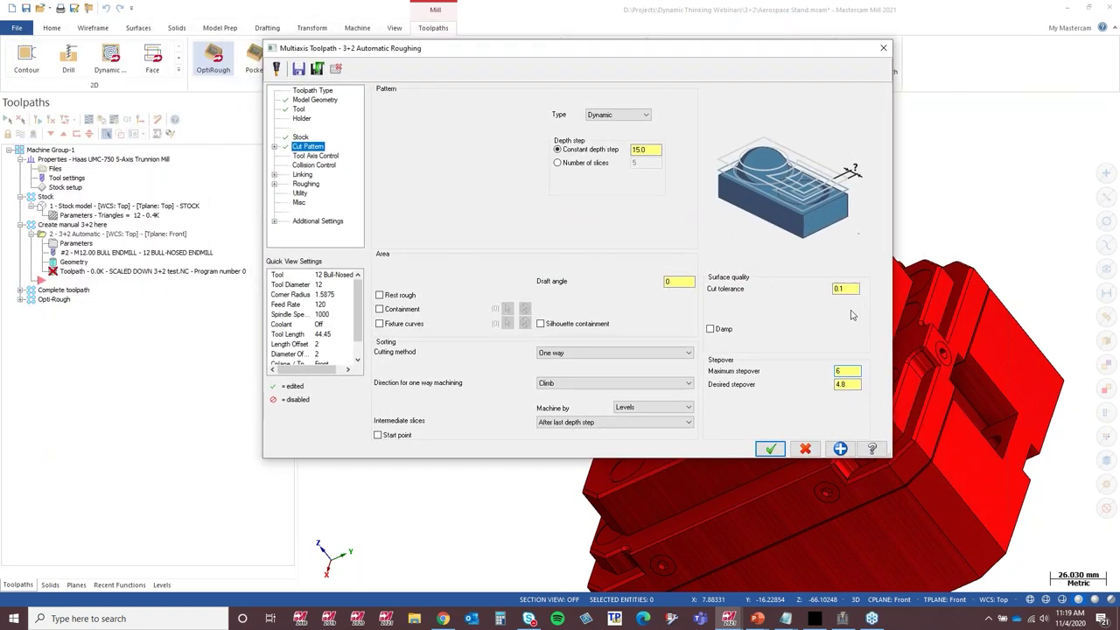
double_click(846, 371)
left_click(849, 384)
left_click(849, 384)
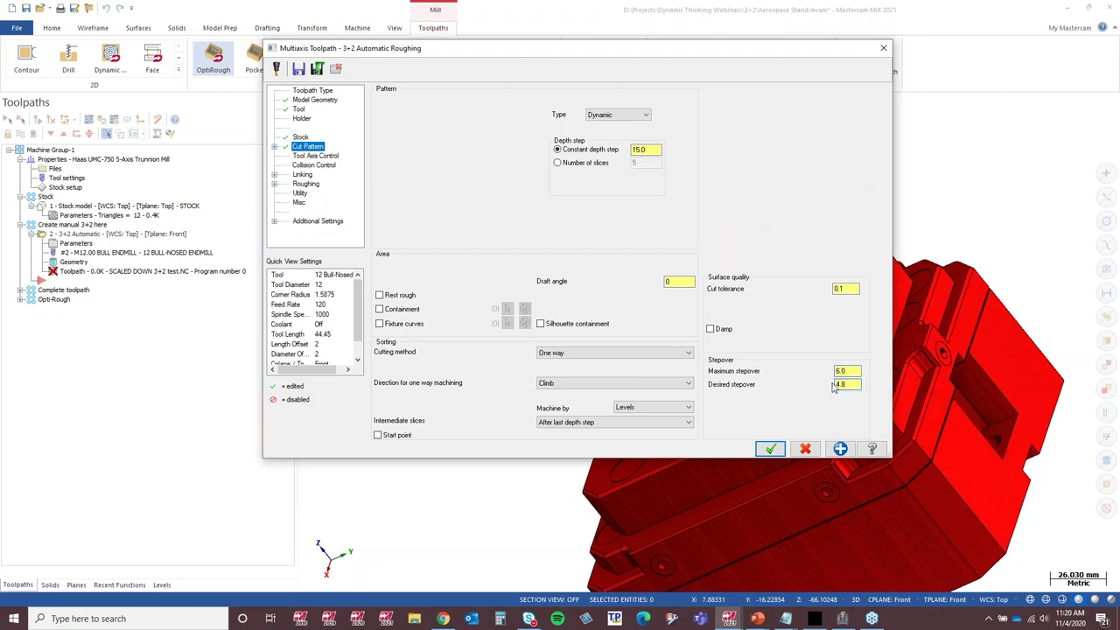
key("shift+Home")
type("5")
Compare the intermediate slice orders After each depth step and After last depth step, ending with After each depth step.
left_click(275, 146)
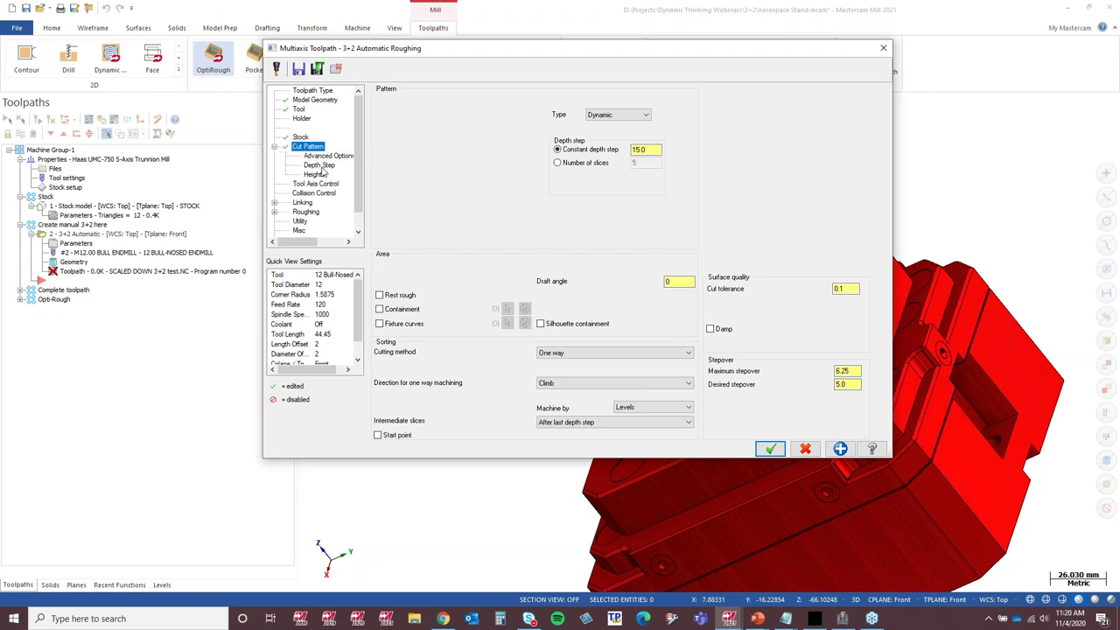
left_click(320, 166)
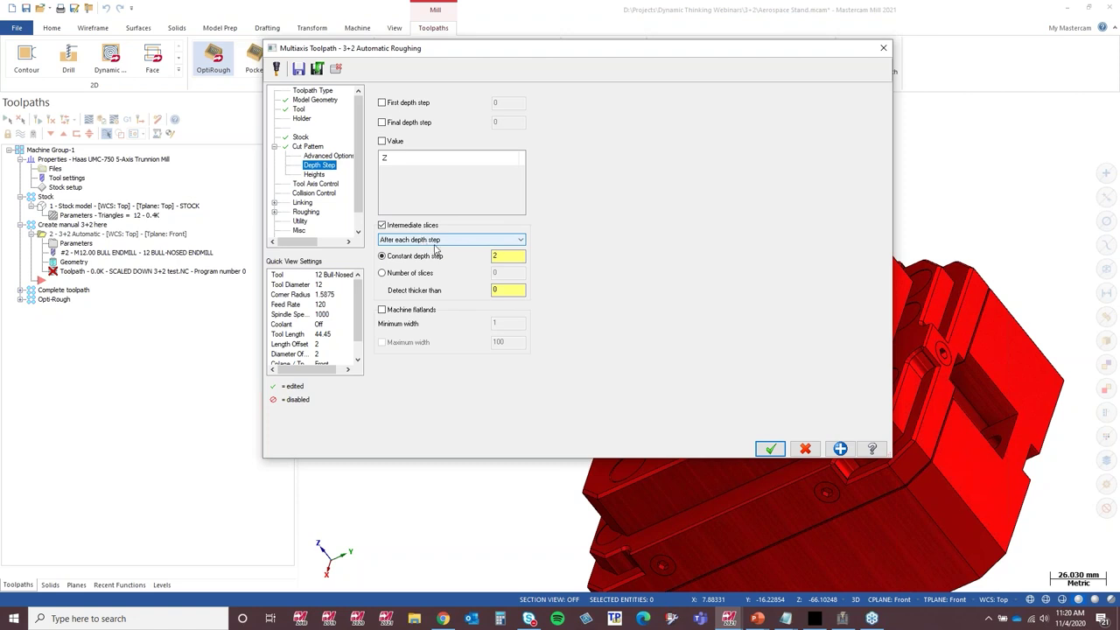
left_click(513, 246)
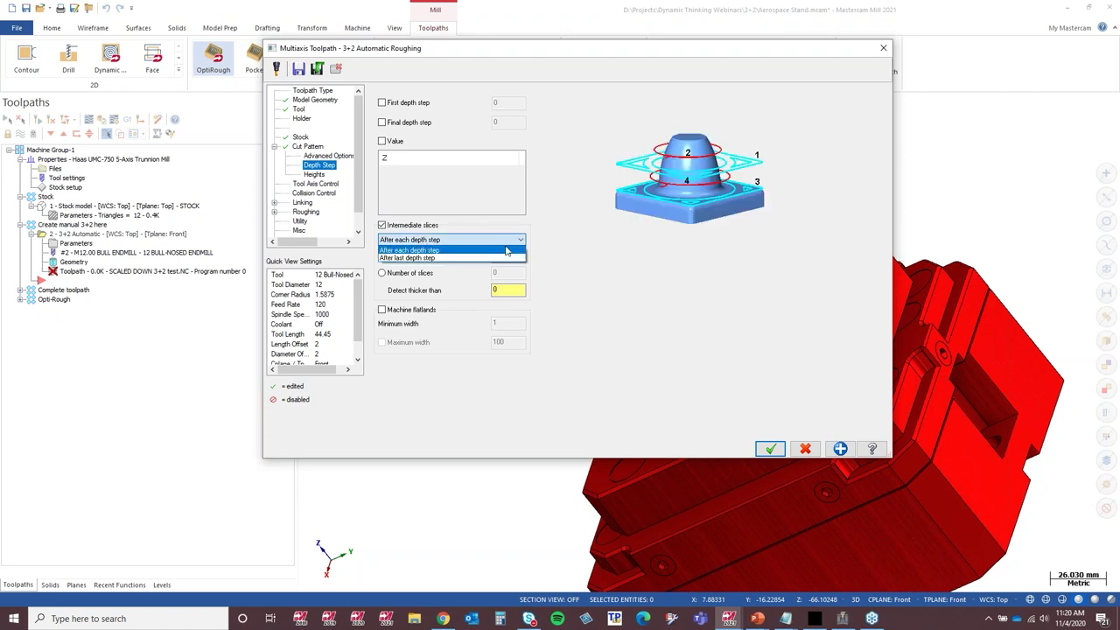
left_click(453, 251)
left_click(461, 241)
left_click(429, 253)
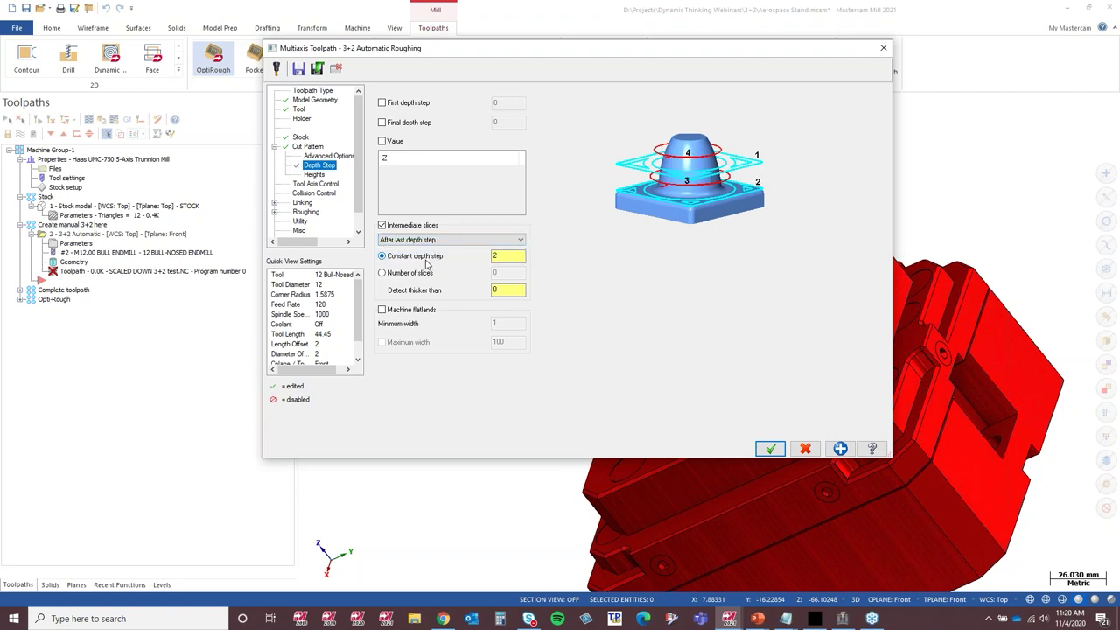
left_click(435, 240)
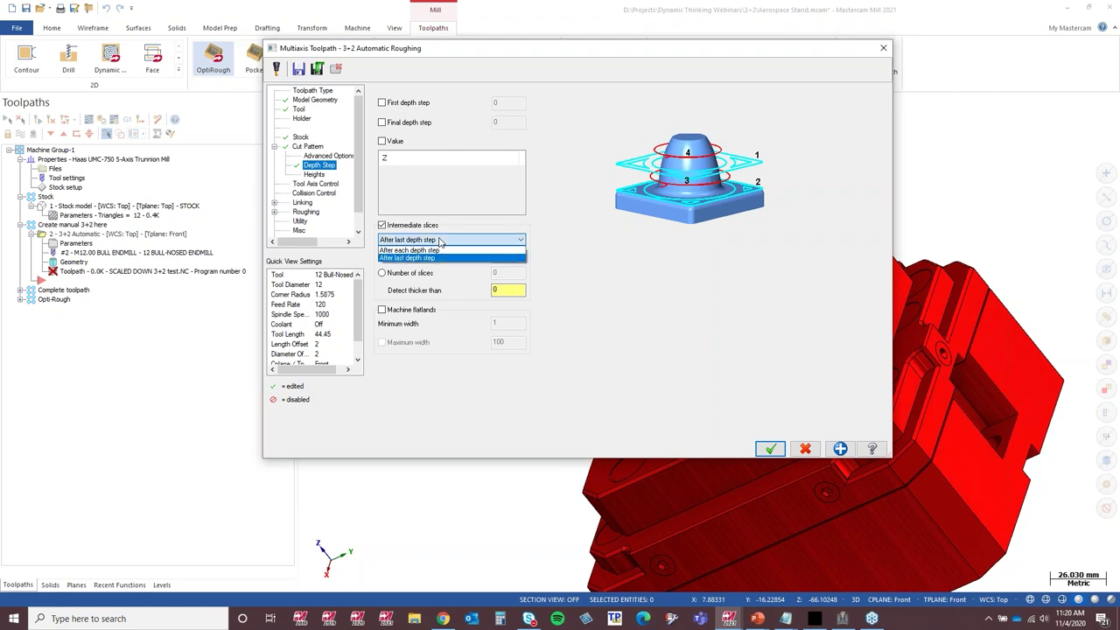
left_click(428, 251)
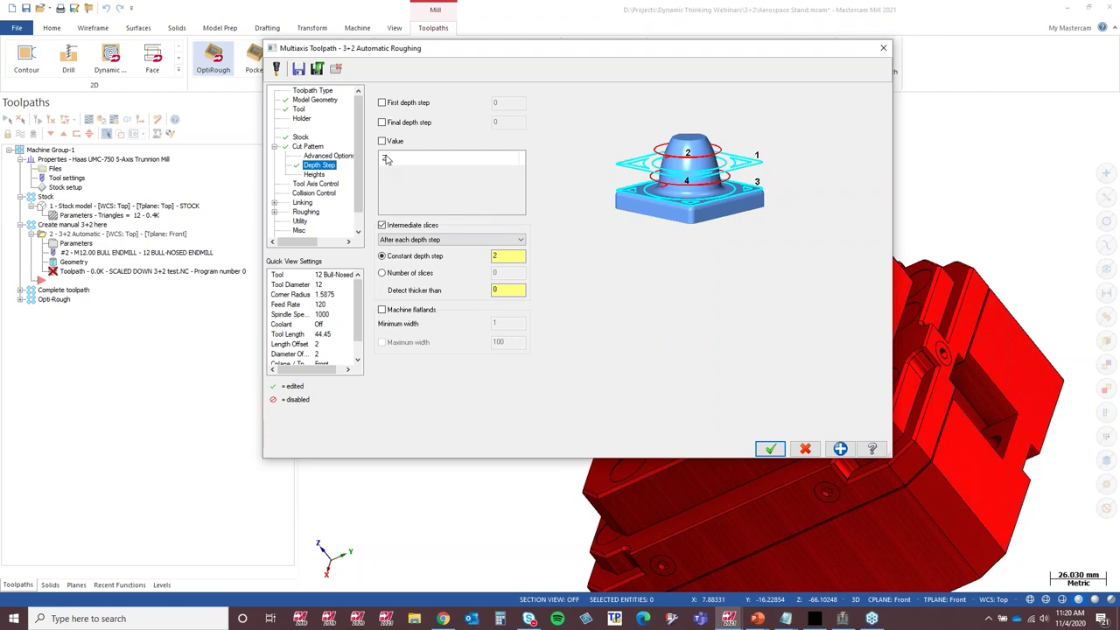
left_click(439, 239)
left_click(440, 256)
left_click(440, 256)
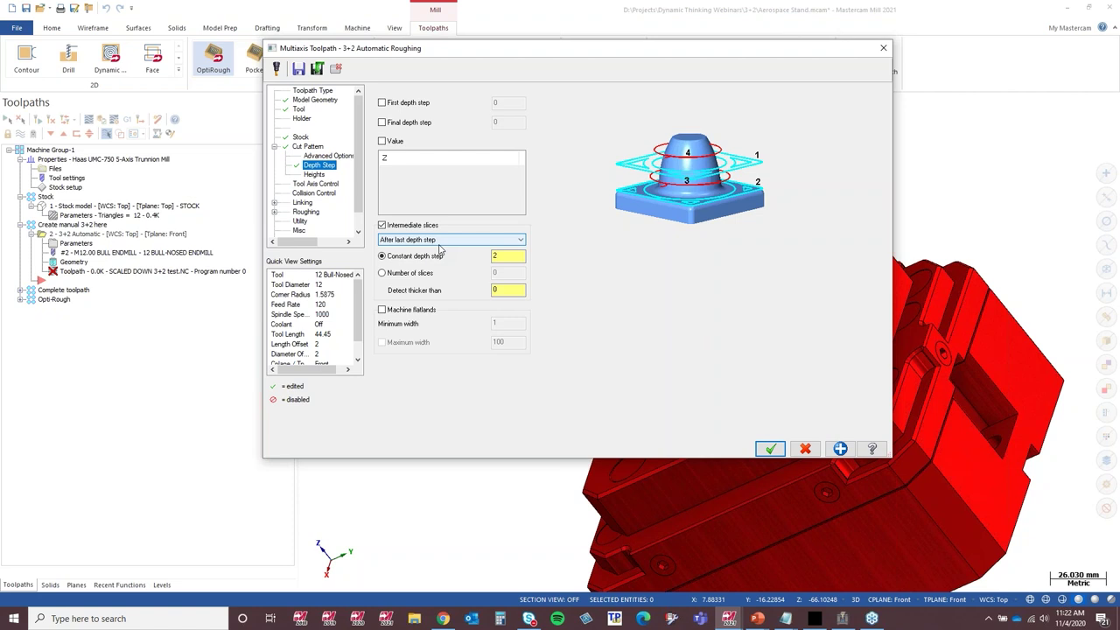
left_click(441, 243)
left_click(442, 250)
Review the Automatic tool axis control settings and return the mode to Manual.
left_click(323, 187)
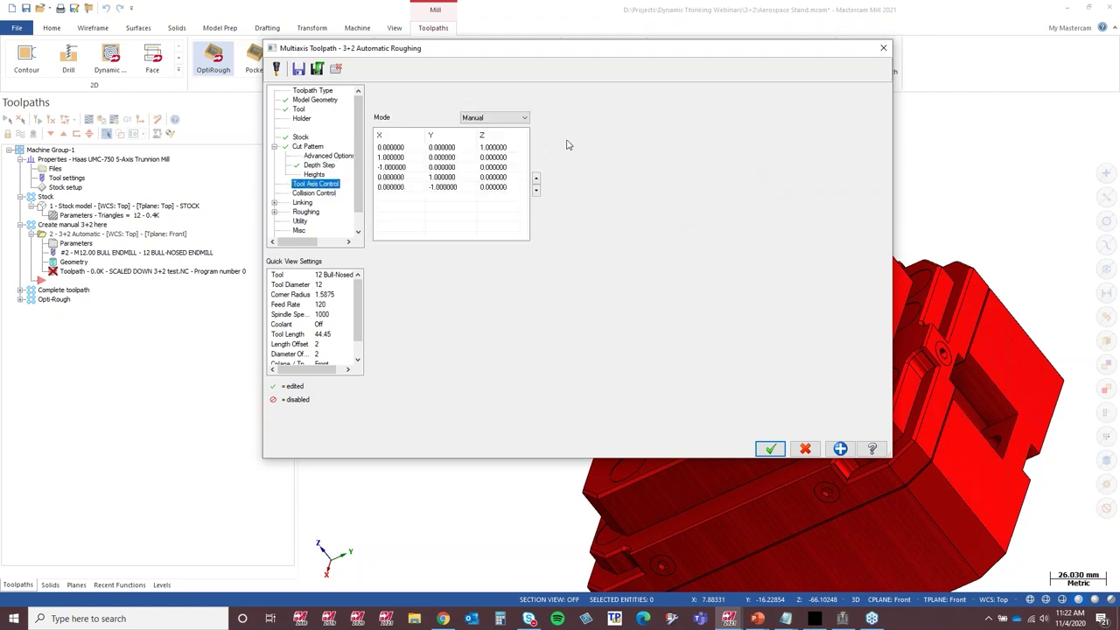
left_click(498, 118)
left_click(488, 129)
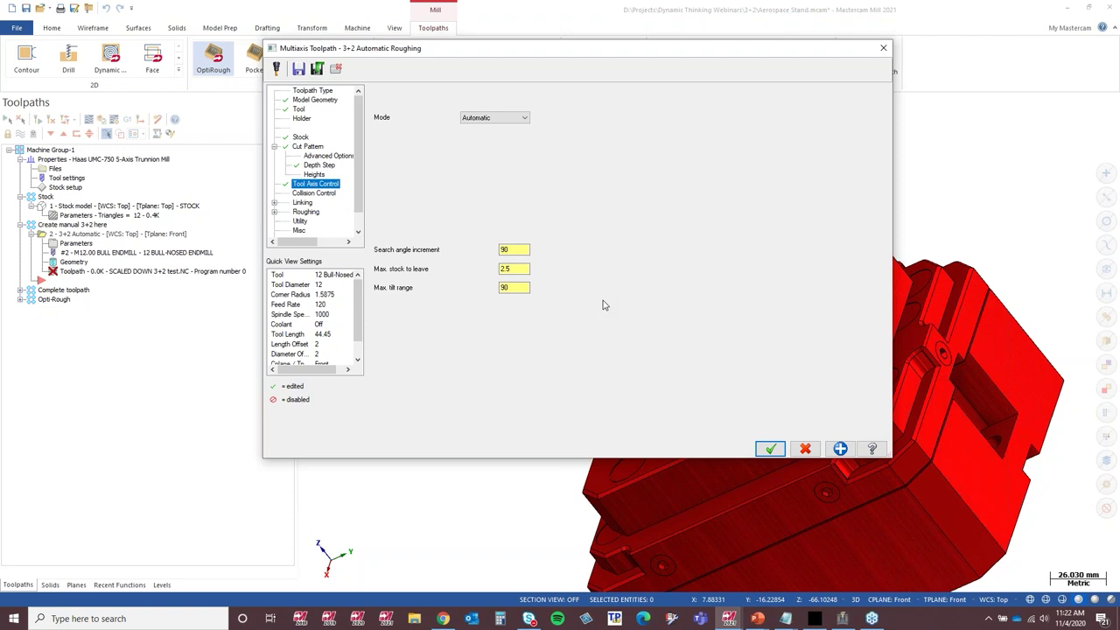
left_click(486, 118)
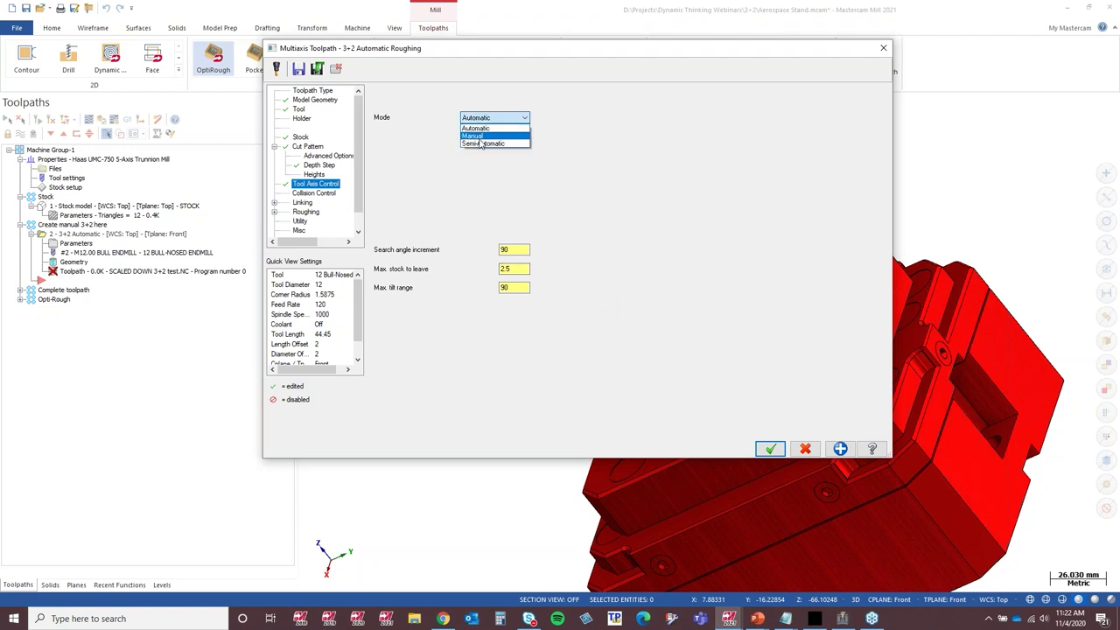
left_click(478, 136)
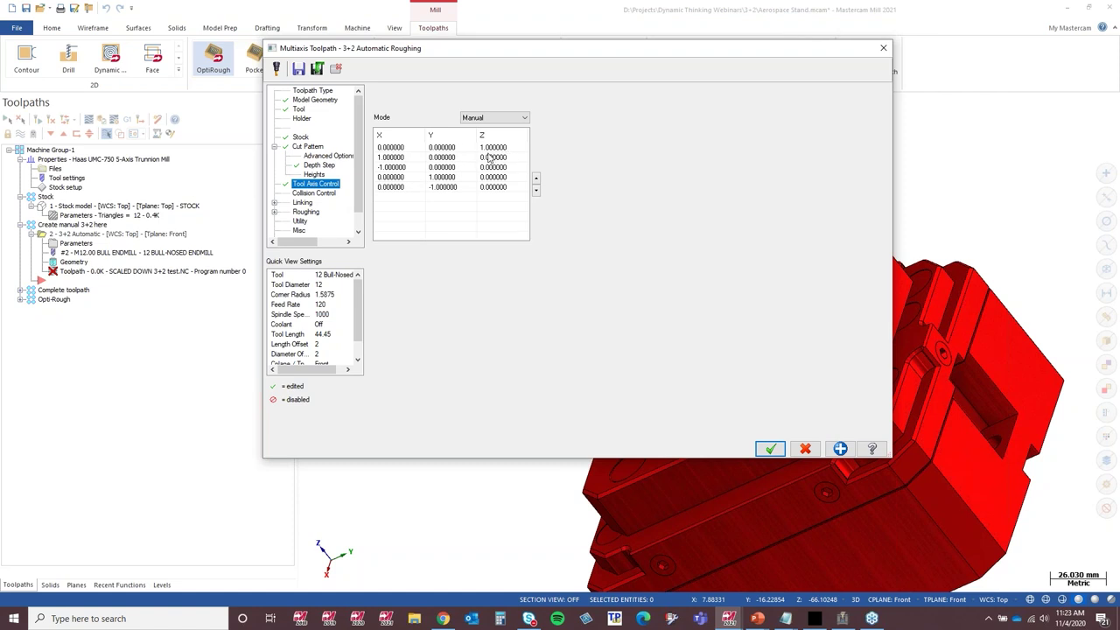
Add a tool plane to the manual tool axis list from a flat solid face on the stand.
right_click(440, 202)
left_click(472, 236)
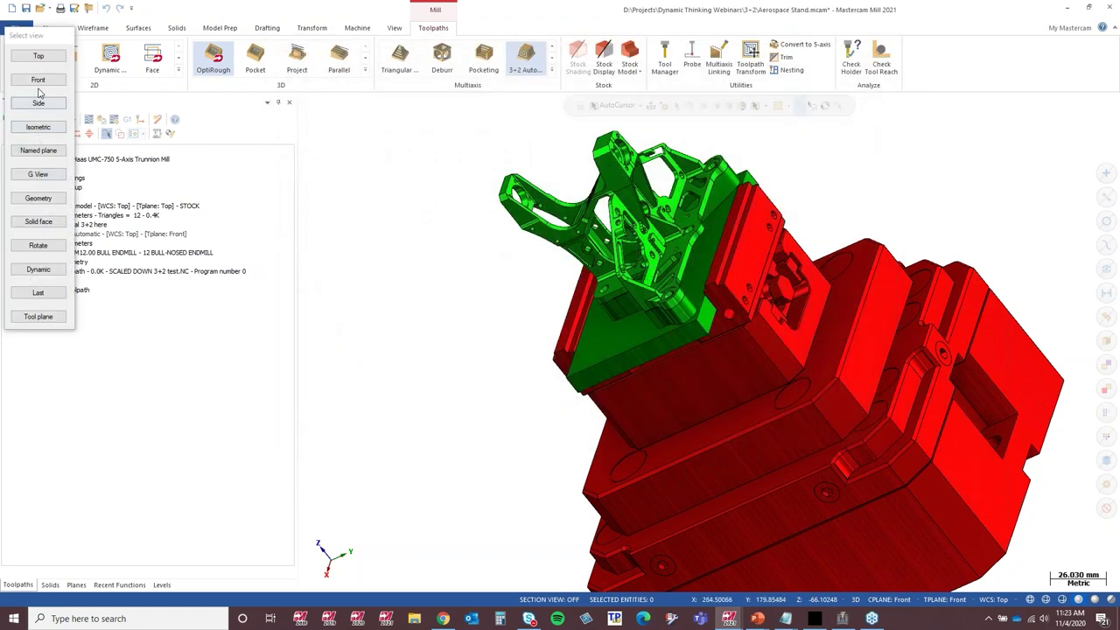
left_click(53, 222)
scroll(562, 197, "up", 4)
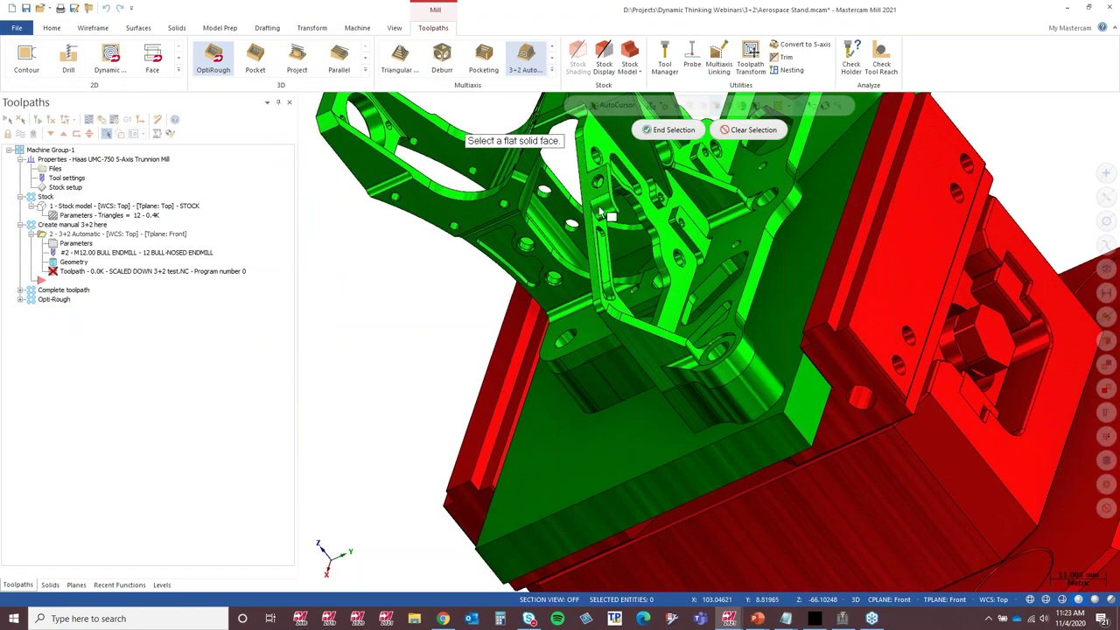
left_click(562, 197)
left_click(599, 135)
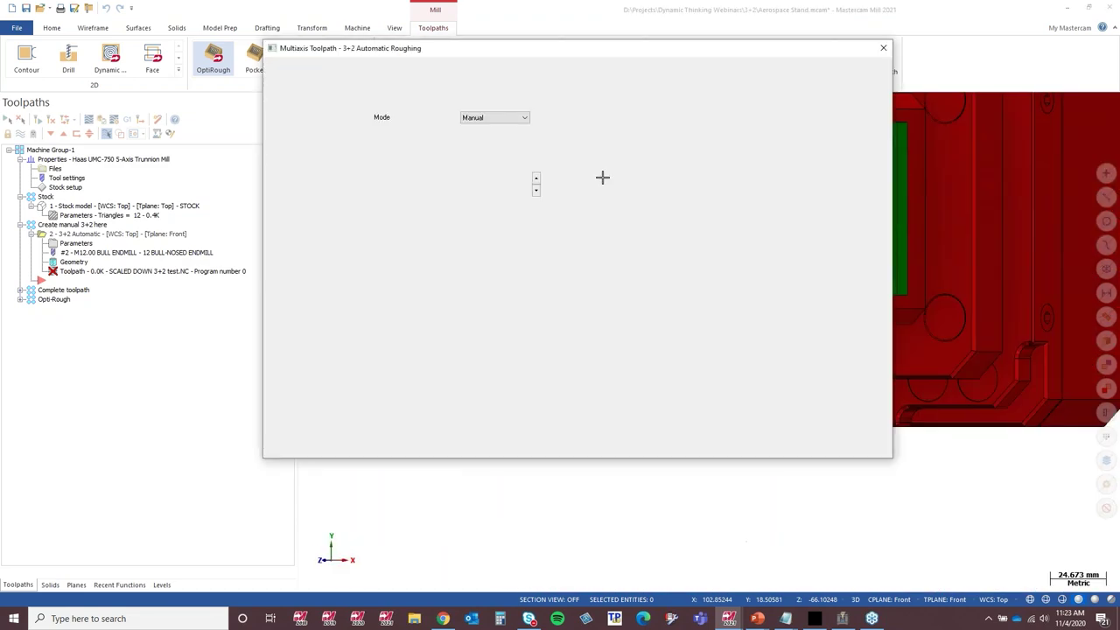
Inspect the vector values of the added tool plane and remove it from the manual tool axis list.
left_click(408, 197)
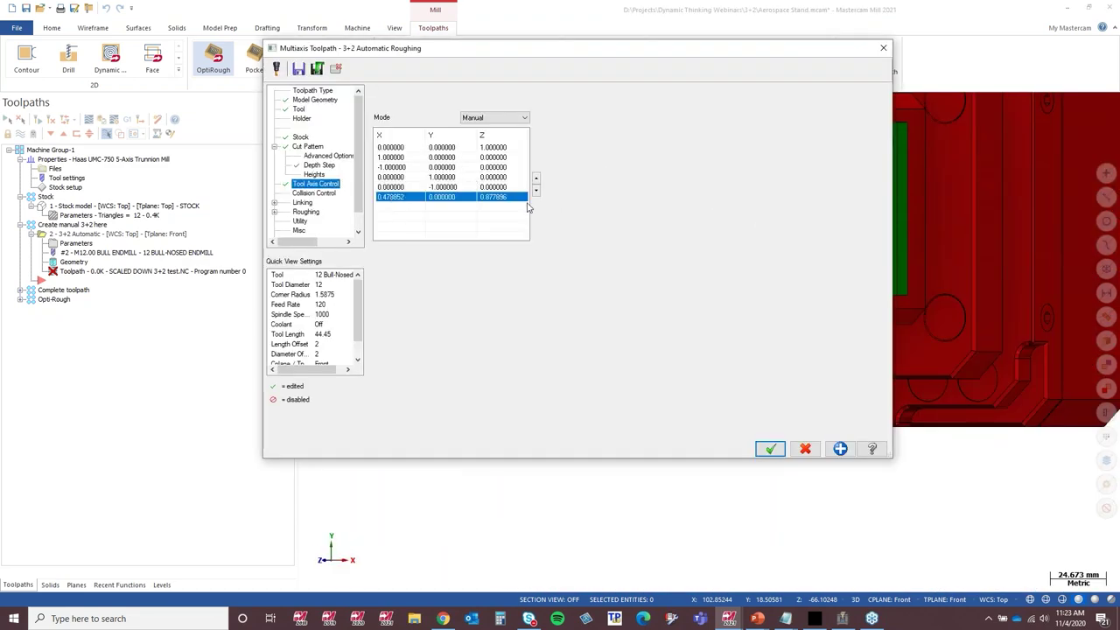
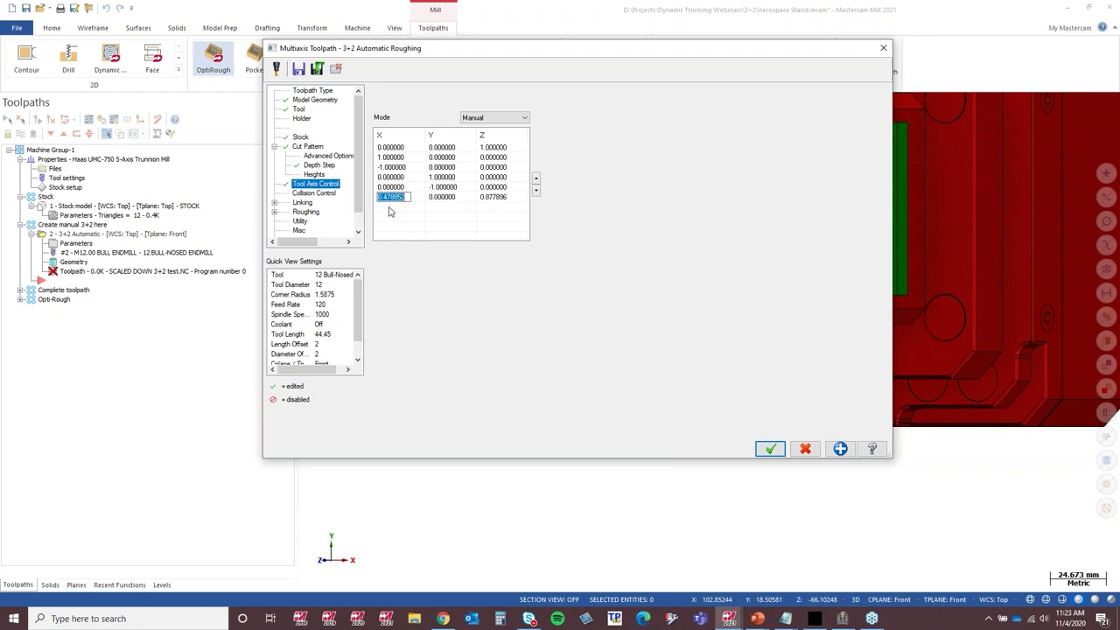
left_click(445, 200)
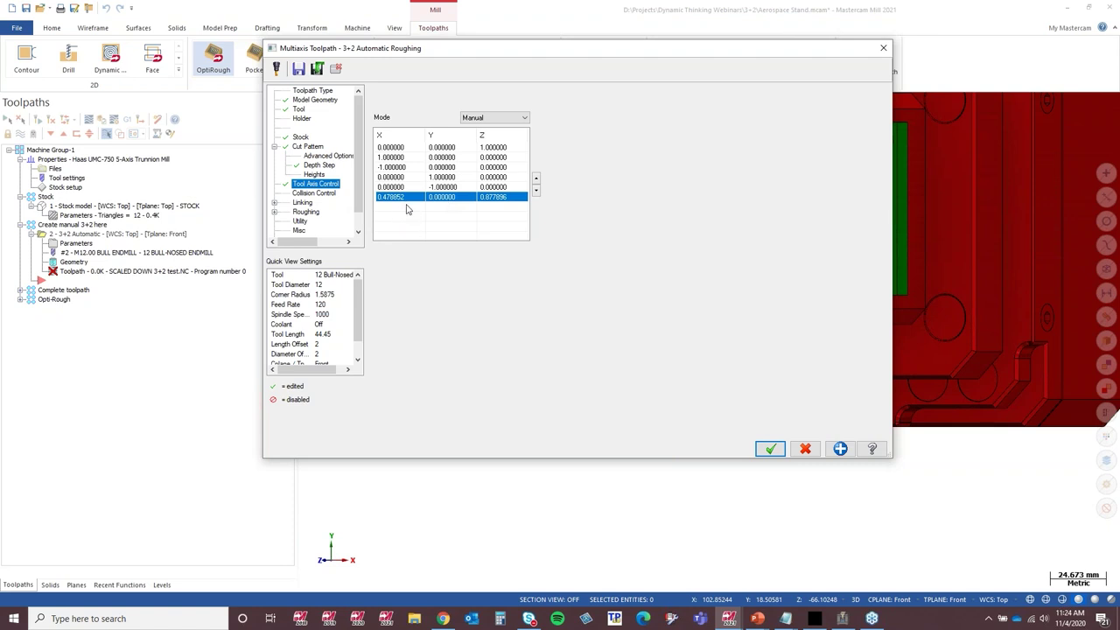
right_click(409, 203)
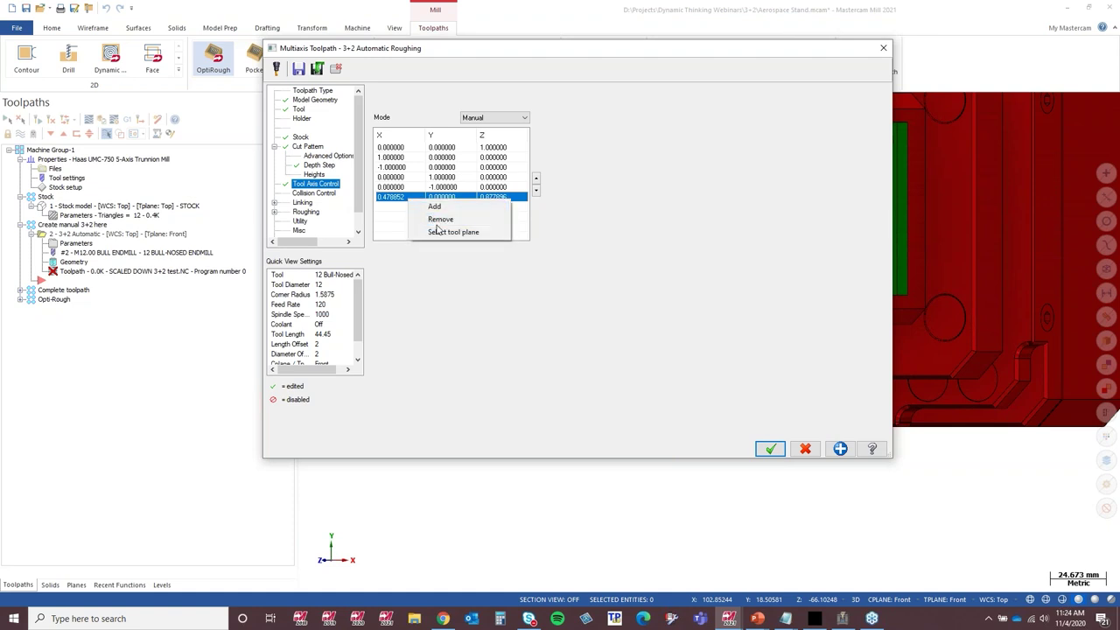
left_click(435, 219)
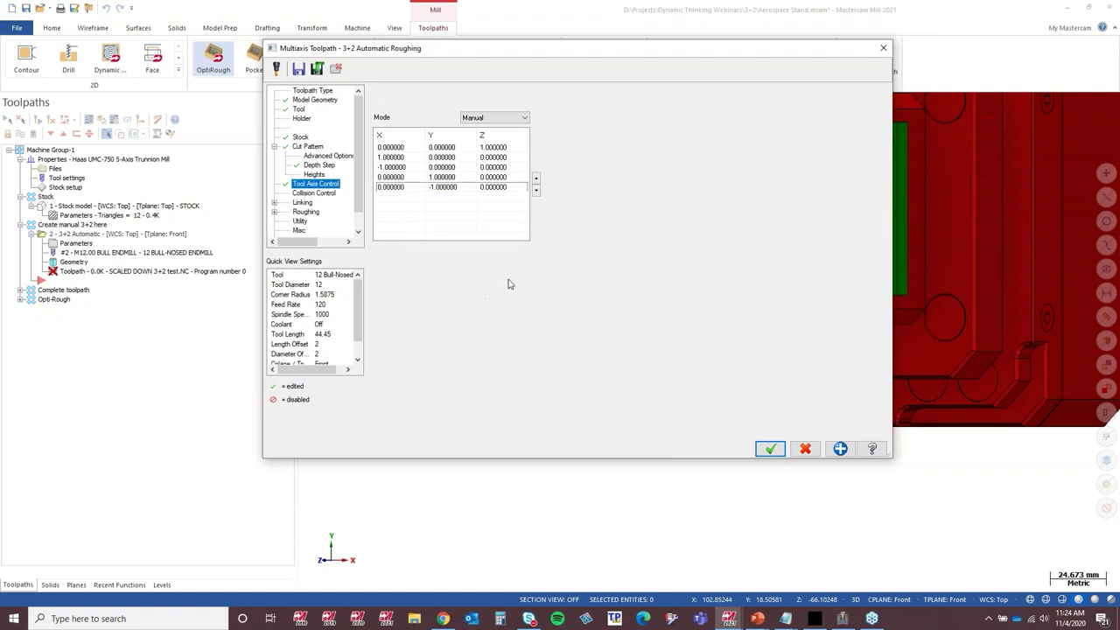
Cancel the 3+2 Automatic Roughing setup and discard the operation.
left_click_drag(818, 50, 807, 101)
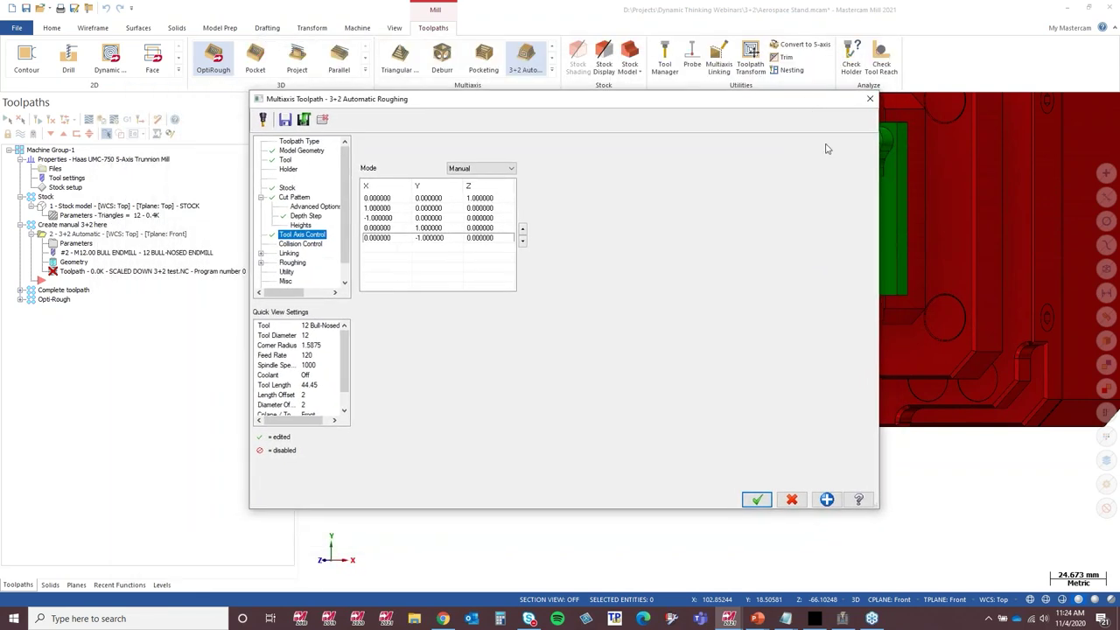
left_click(793, 499)
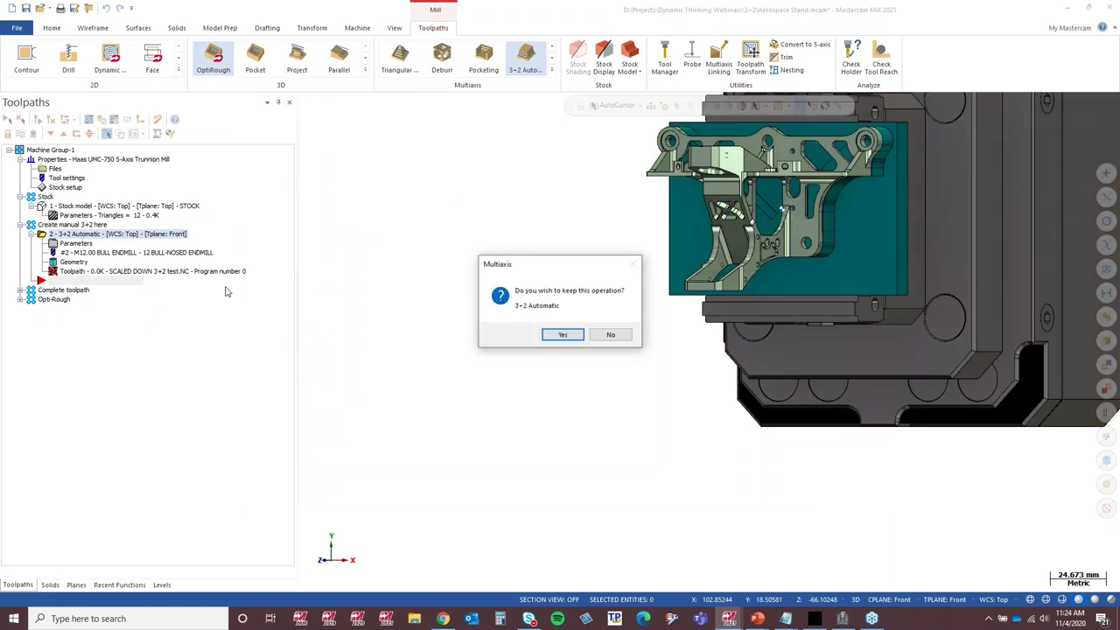
left_click(615, 342)
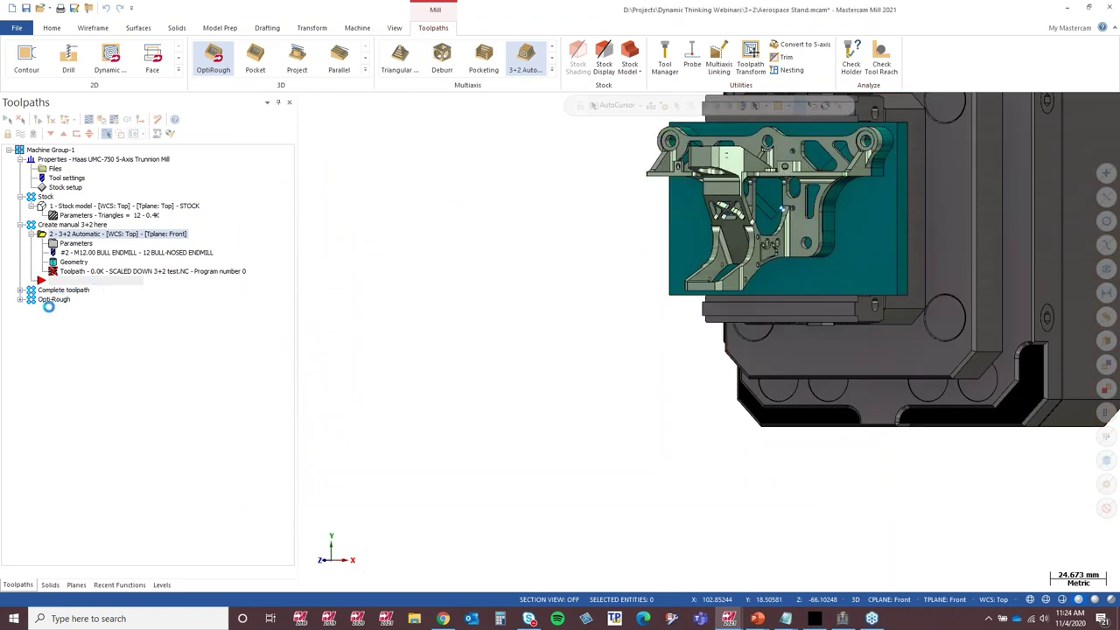
Expand the Opti-Rough and Complete toolpath groups and display the completed 3+2 Automatic toolpath on the stand.
left_click(21, 253)
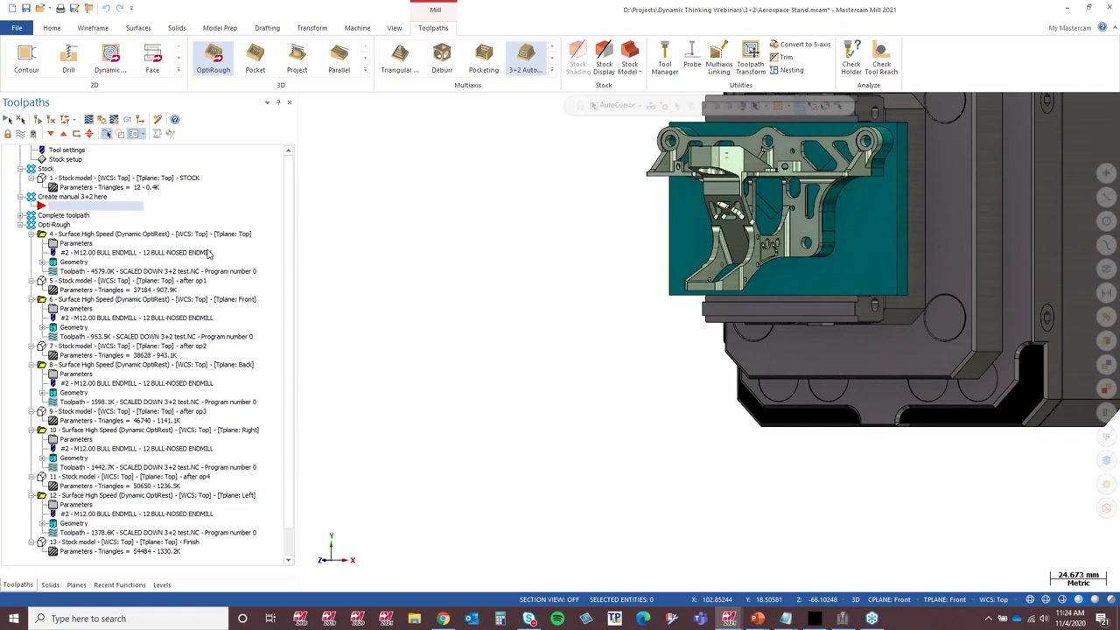
left_click(19, 216)
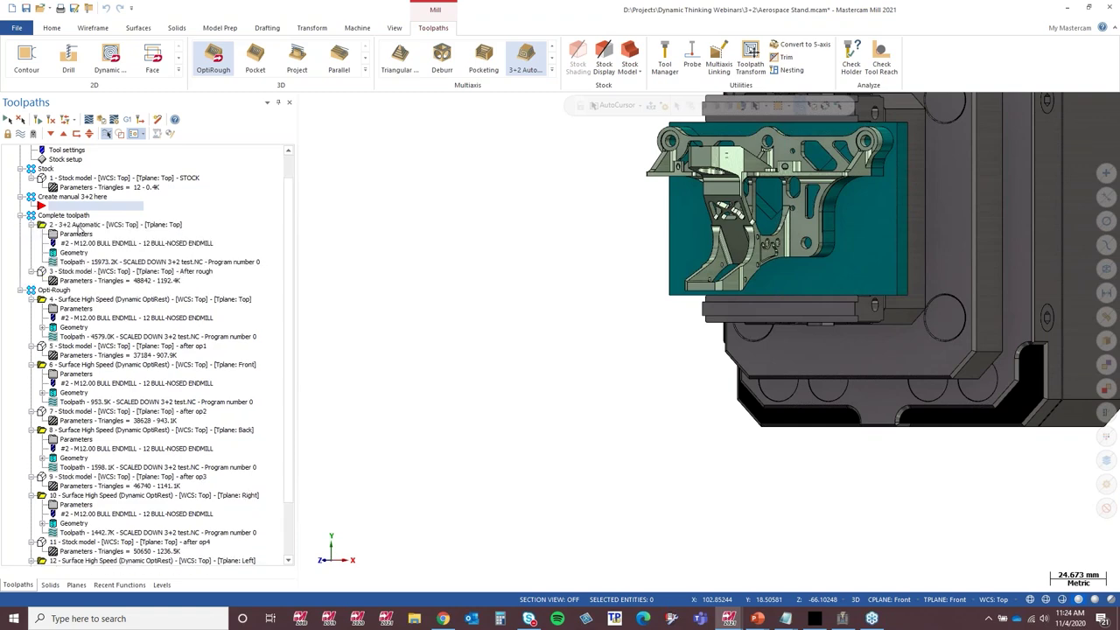
left_click(85, 226)
middle_click_drag(892, 298, 788, 363)
scroll(736, 521, "up", 4)
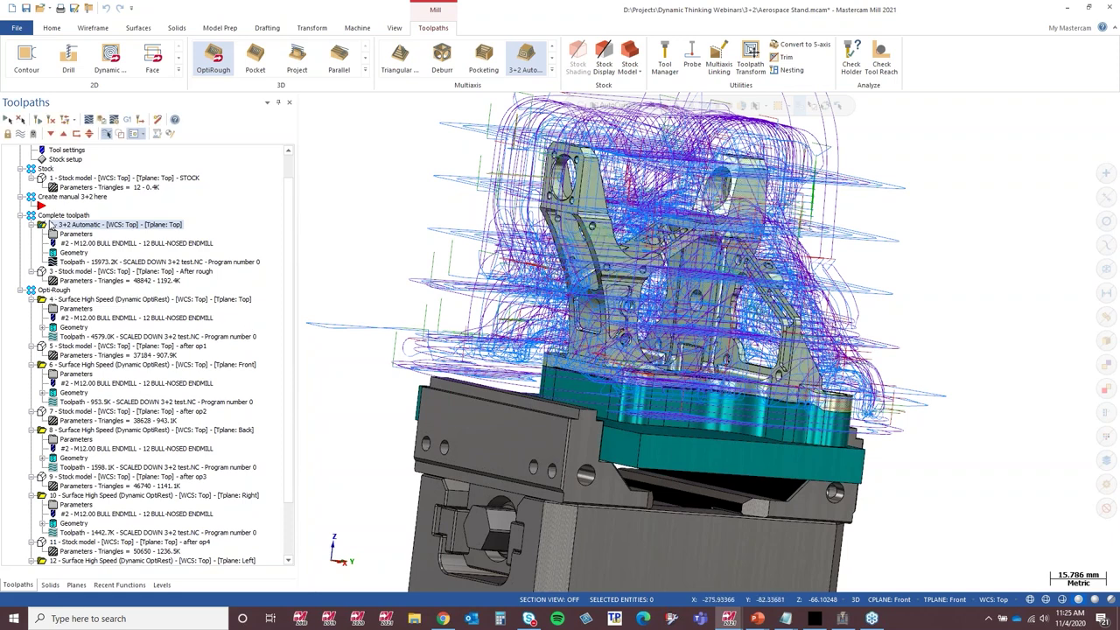
Display the toolpaths and stock models of the Opti-Rough group around the stand, then hide them.
left_click(59, 291)
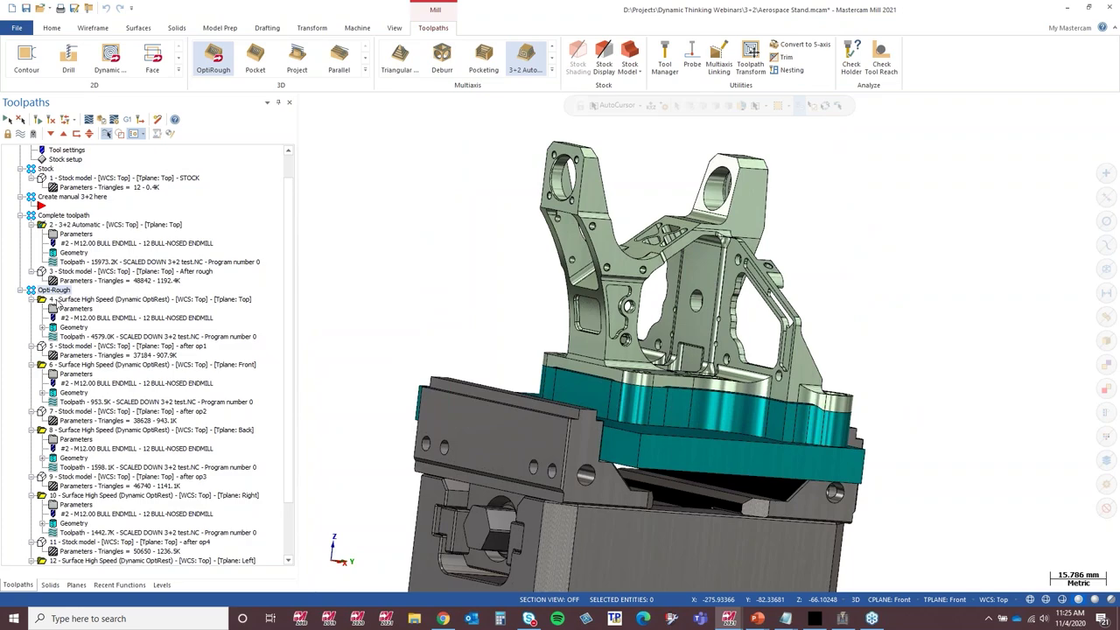
middle_click_drag(952, 372, 718, 315)
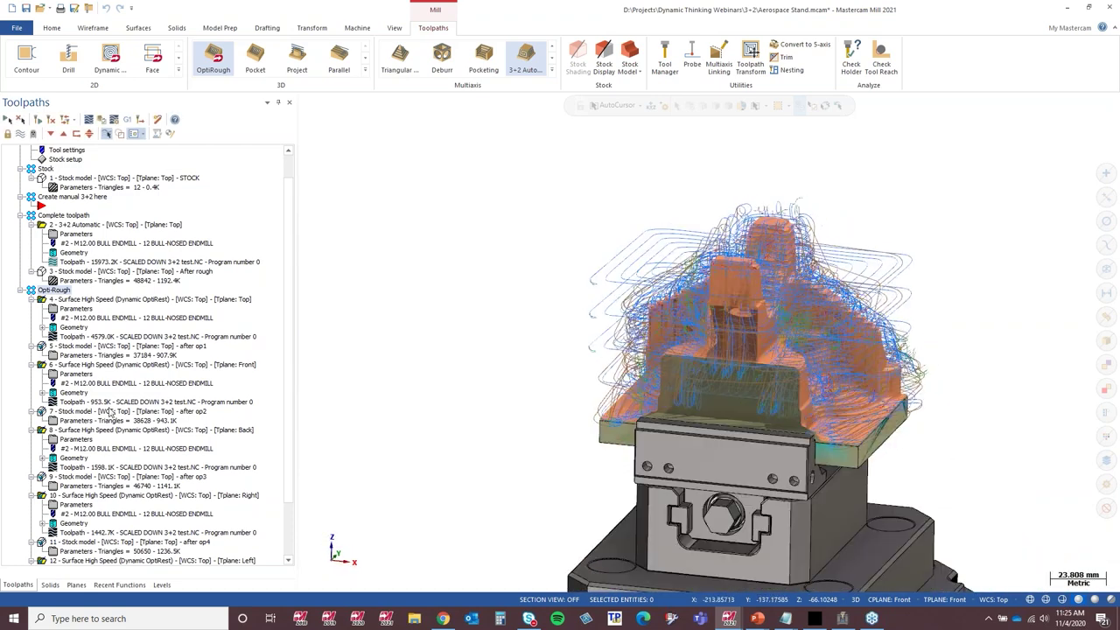
key("alt+t")
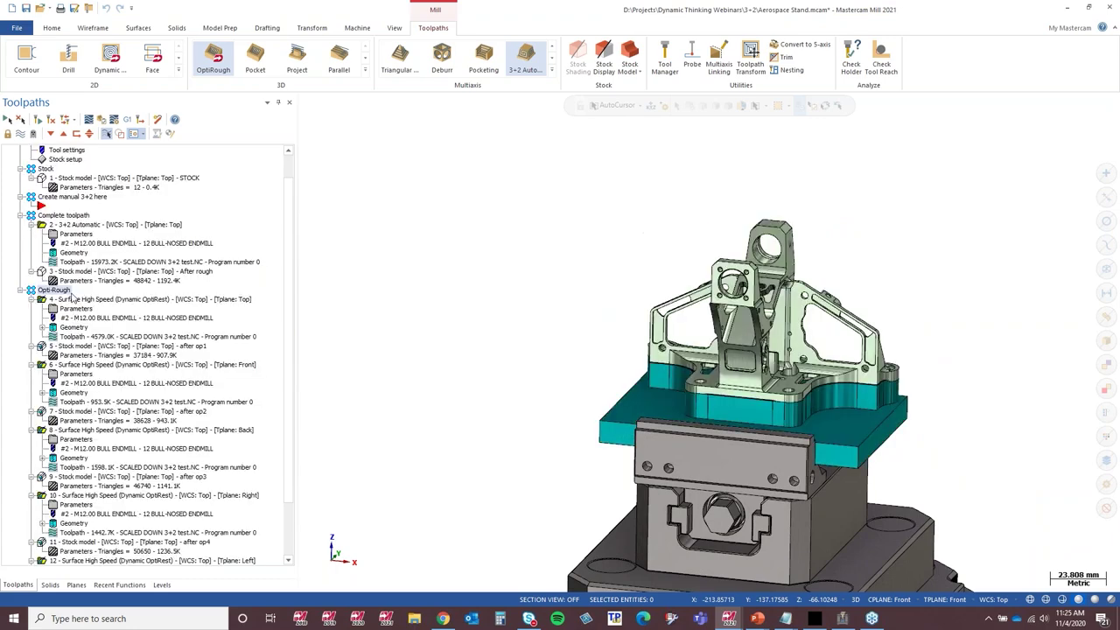
Display the 3+2 Automatic toolpath again for comparison, followed by the After rough stock model.
left_click(77, 226)
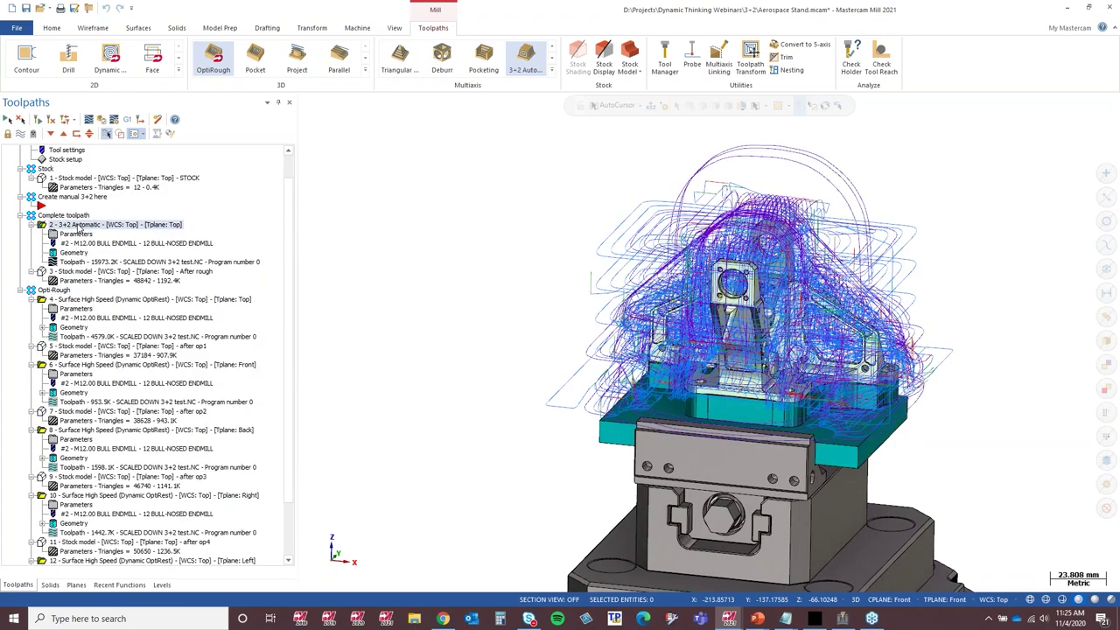
middle_click_drag(866, 306, 1003, 325)
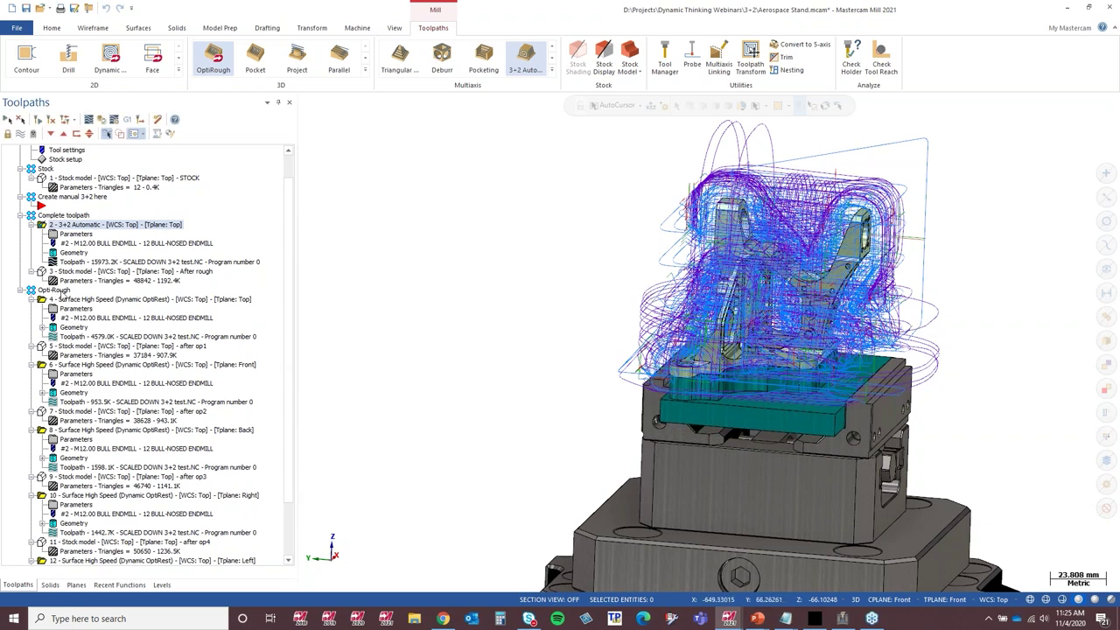
left_click(75, 272)
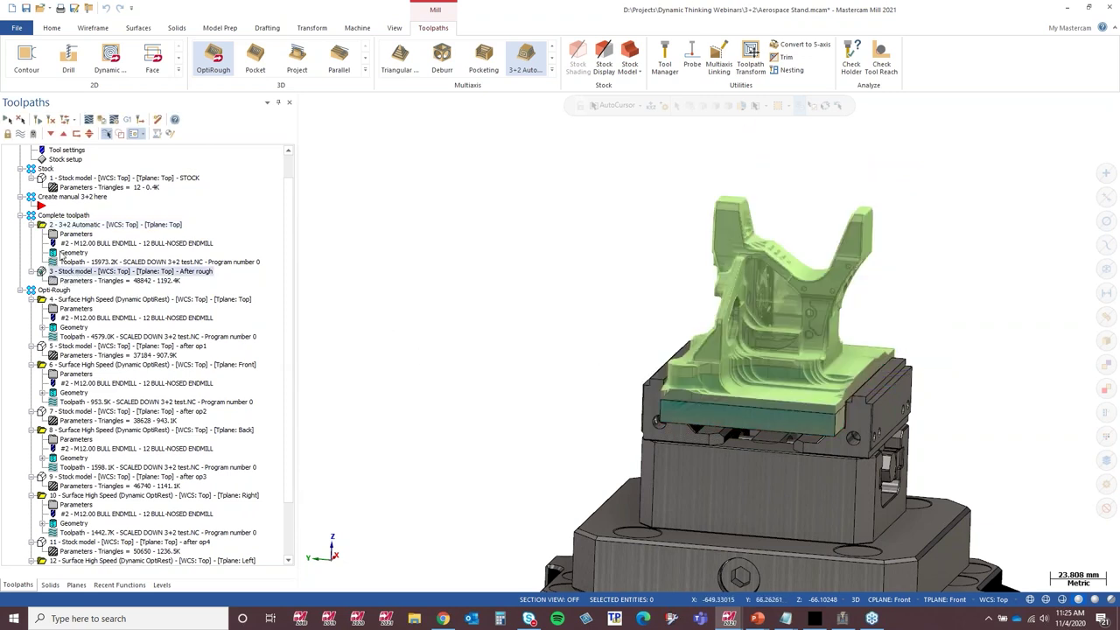
middle_click_drag(659, 318, 700, 376)
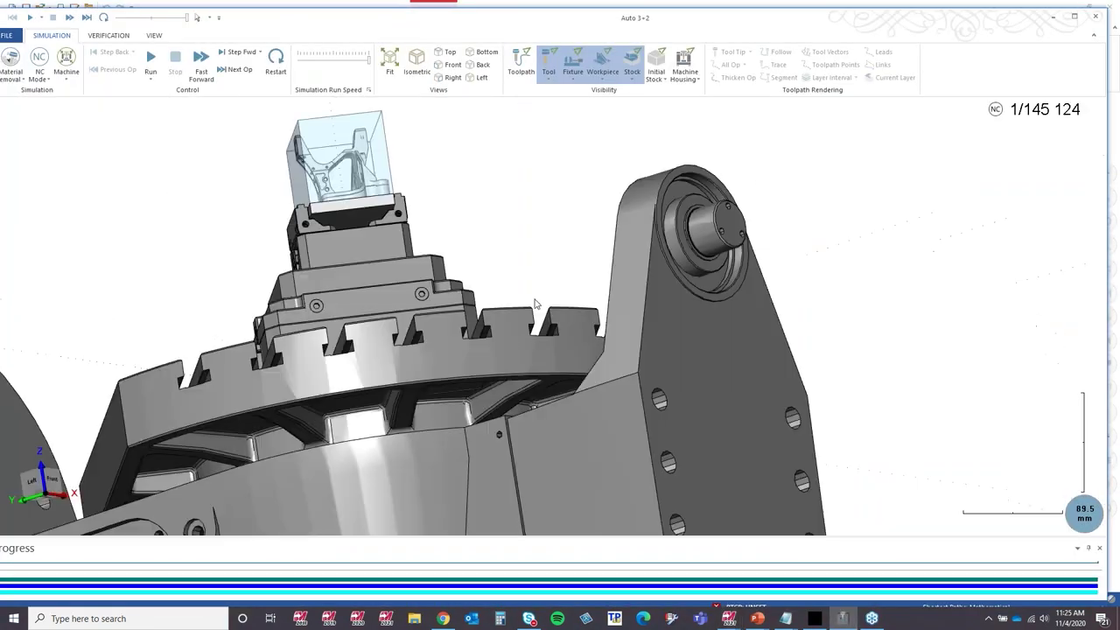
Frame the stock and spindle in the Auto 3+2 machine simulation and run it.
scroll(478, 362, "up", 5)
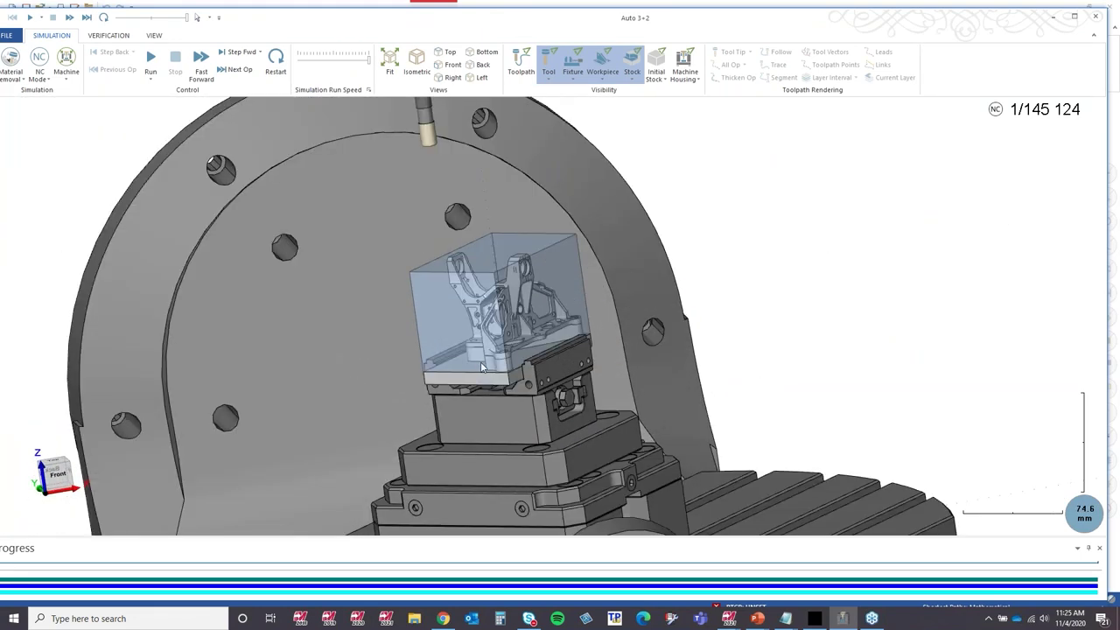
scroll(483, 365, "down", 3)
middle_click_drag(490, 363, 455, 383)
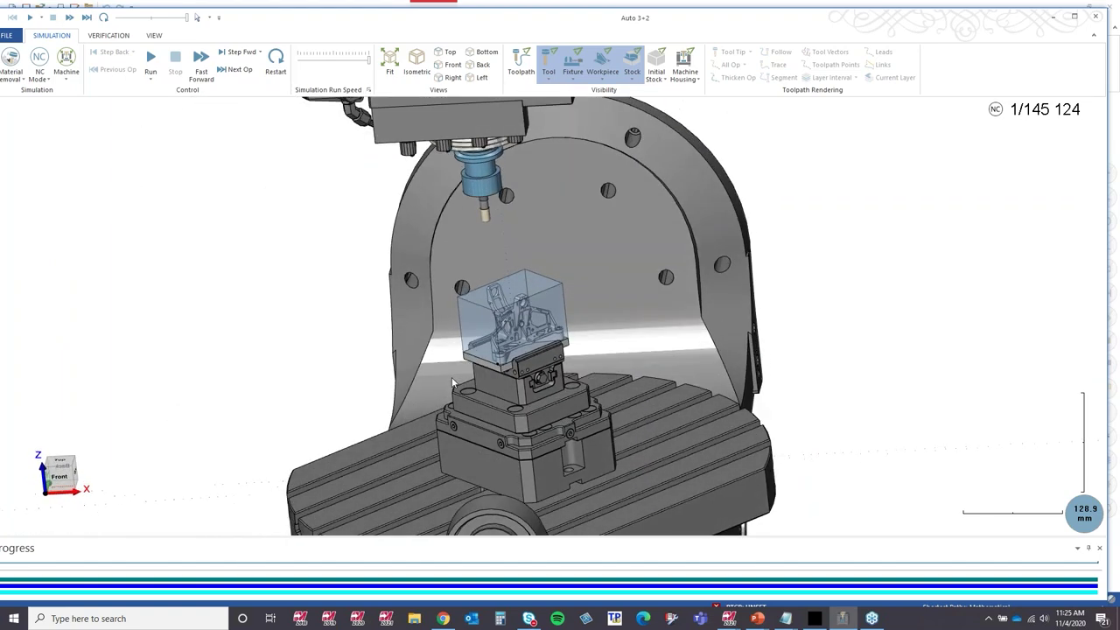
scroll(529, 317, "down", 3)
left_click(151, 59)
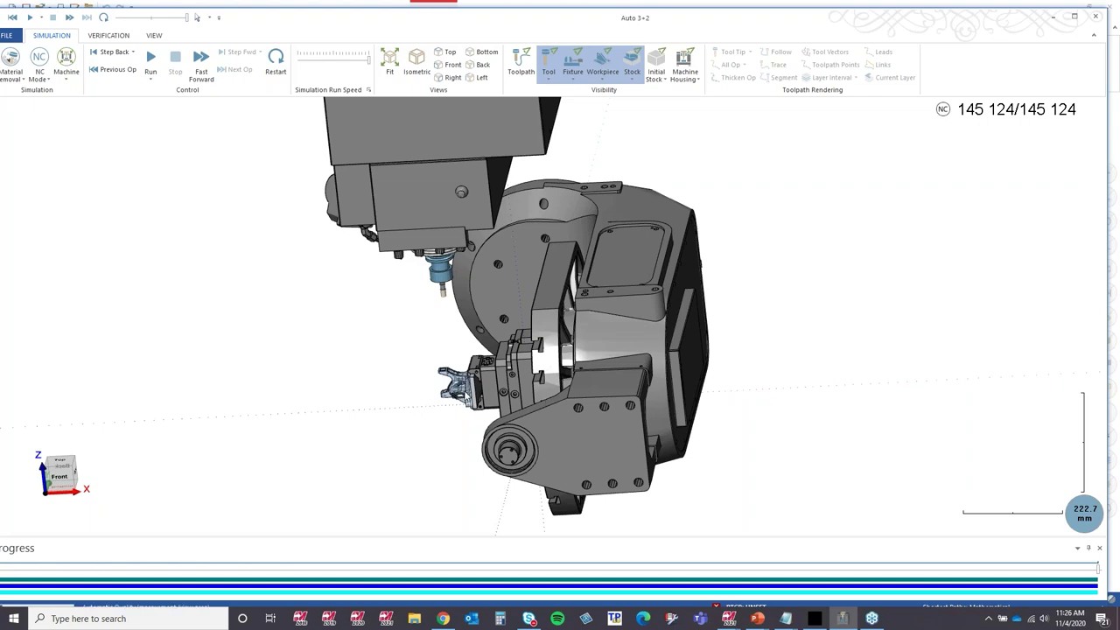
Examine the roughed stand and its position on the trunnion table from several sides in the simulation.
scroll(467, 395, "up", 8)
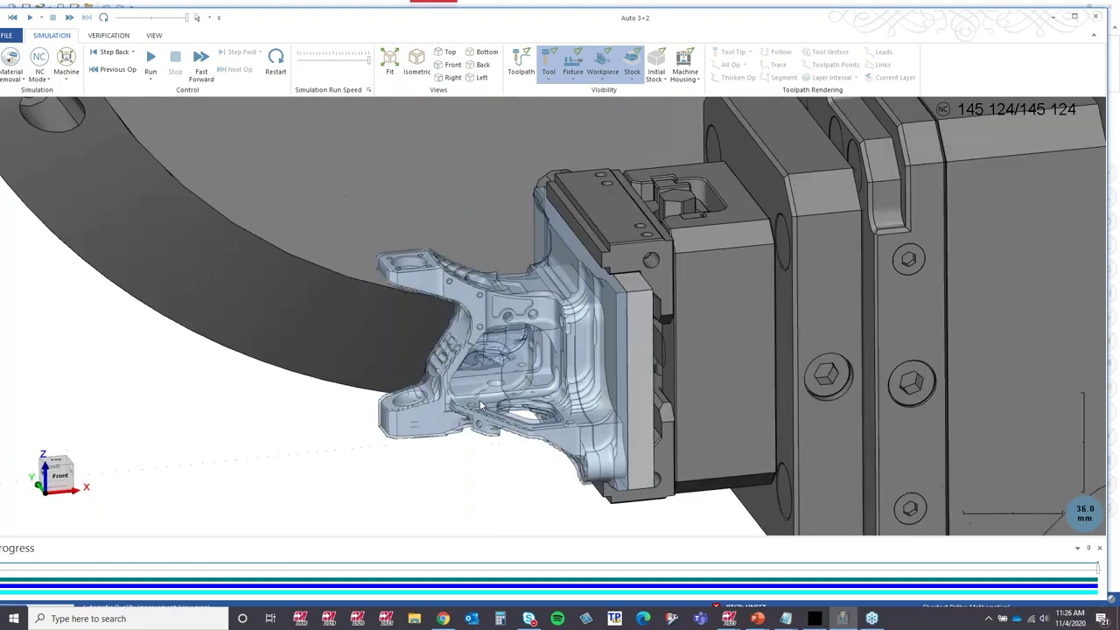
scroll(479, 405, "up", 3)
middle_click_drag(480, 405, 651, 387)
scroll(654, 368, "down", 10)
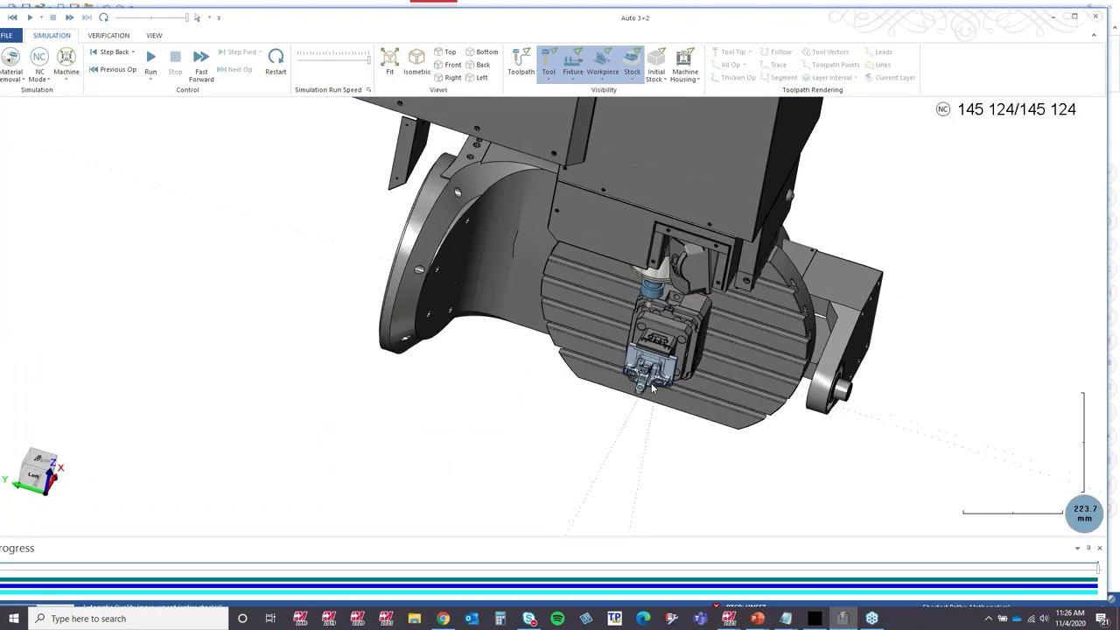
scroll(652, 388, "up", 10)
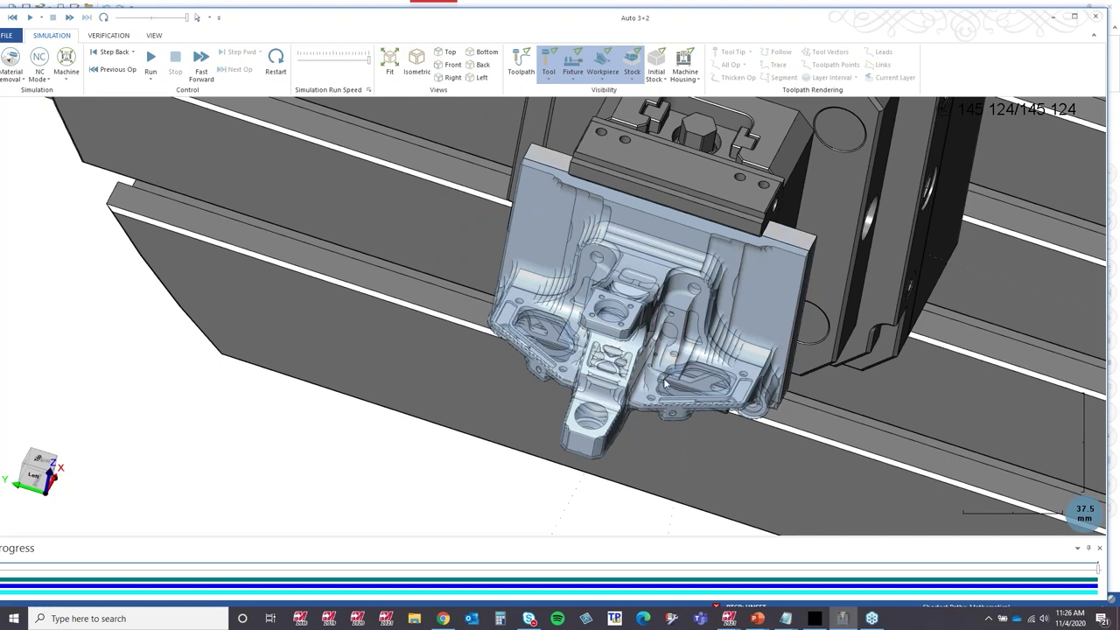
scroll(588, 324, "down", 8)
middle_click_drag(588, 323, 548, 321)
scroll(548, 321, "up", 2)
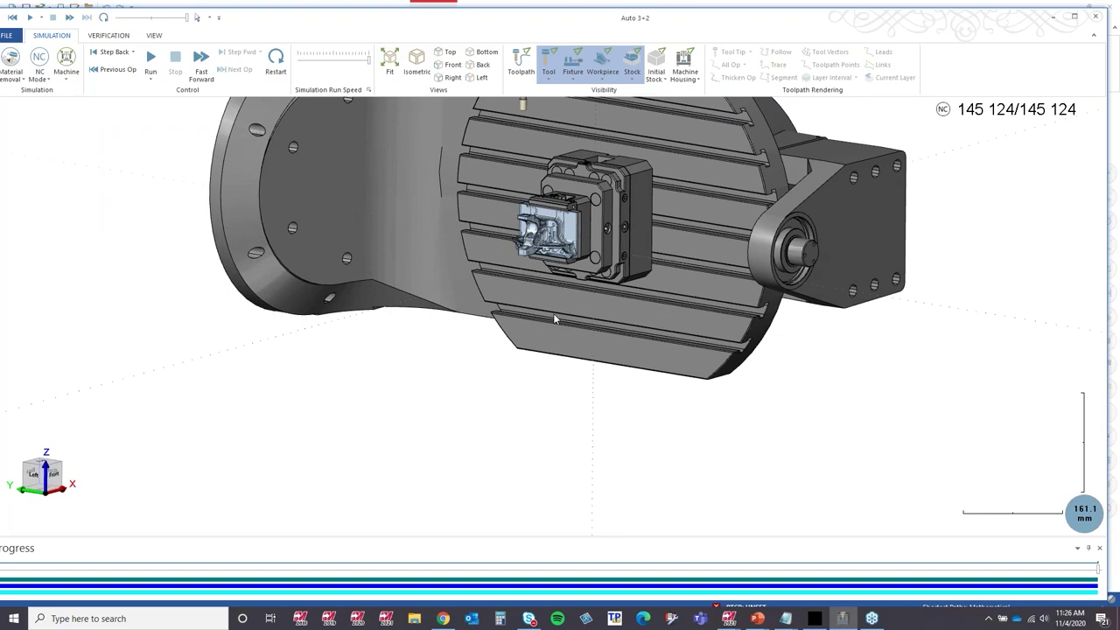
Inspect the remaining stock around the stand's arms, pockets and base up close, including from the left view.
scroll(570, 247, "up", 7)
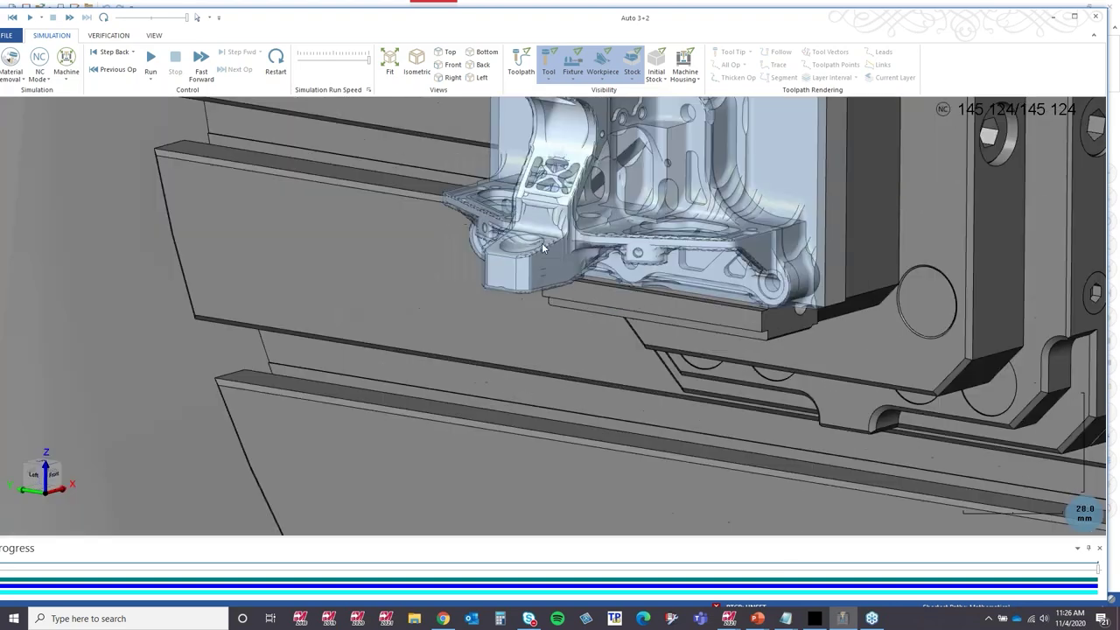
scroll(657, 168, "up", 2)
middle_click_drag(670, 175, 668, 219)
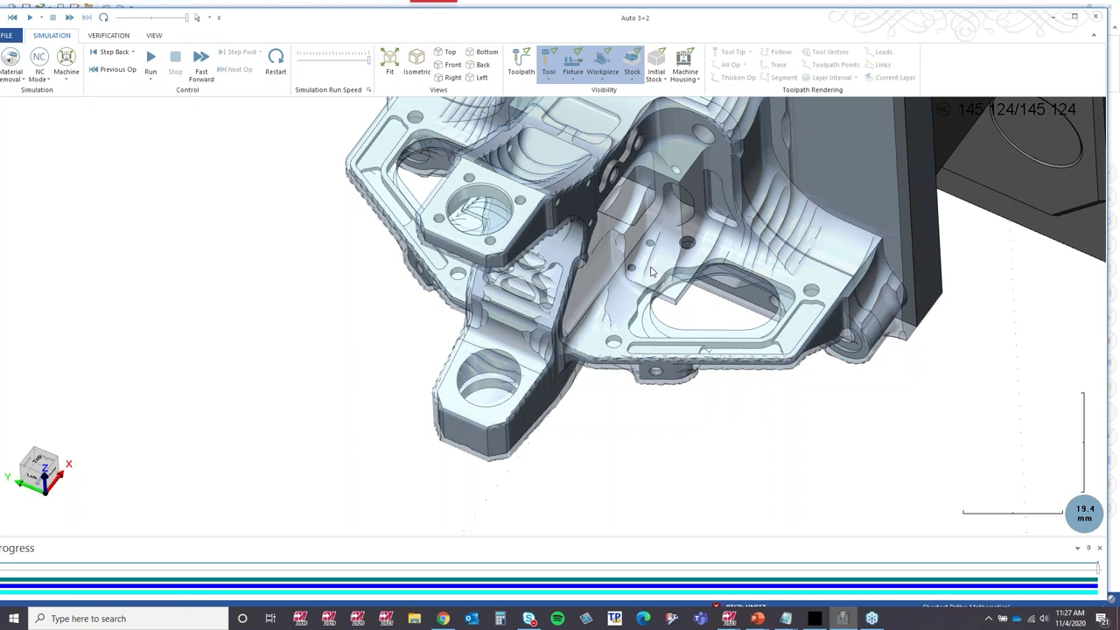
scroll(650, 272, "down", 1)
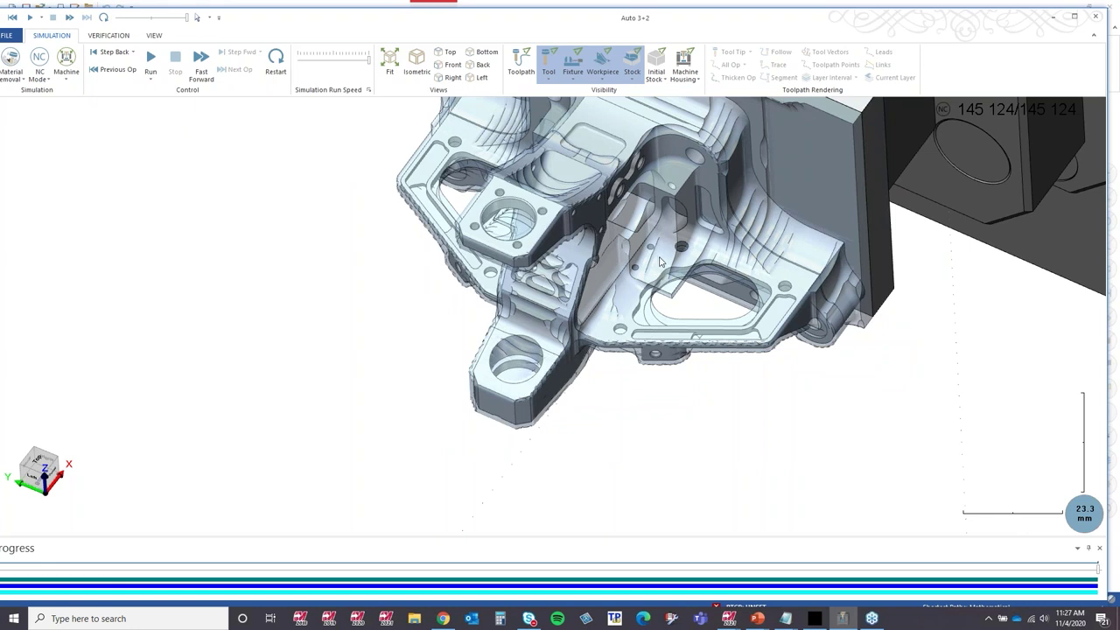
scroll(658, 260, "down", 2)
key("ctrl+Left")
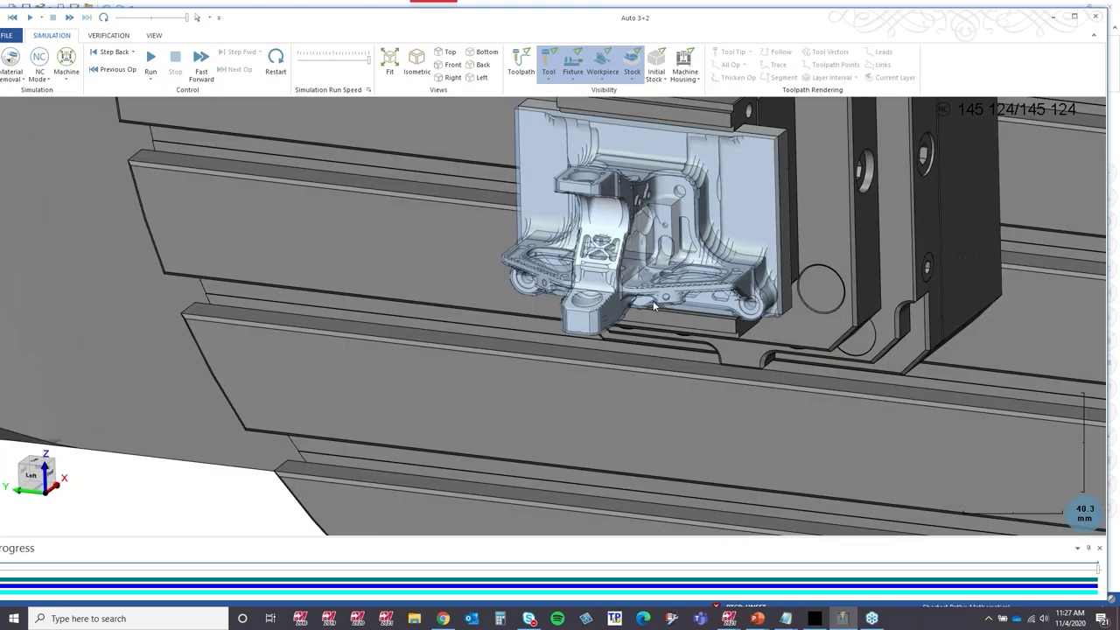
scroll(654, 273, "up", 6)
scroll(652, 289, "down", 5)
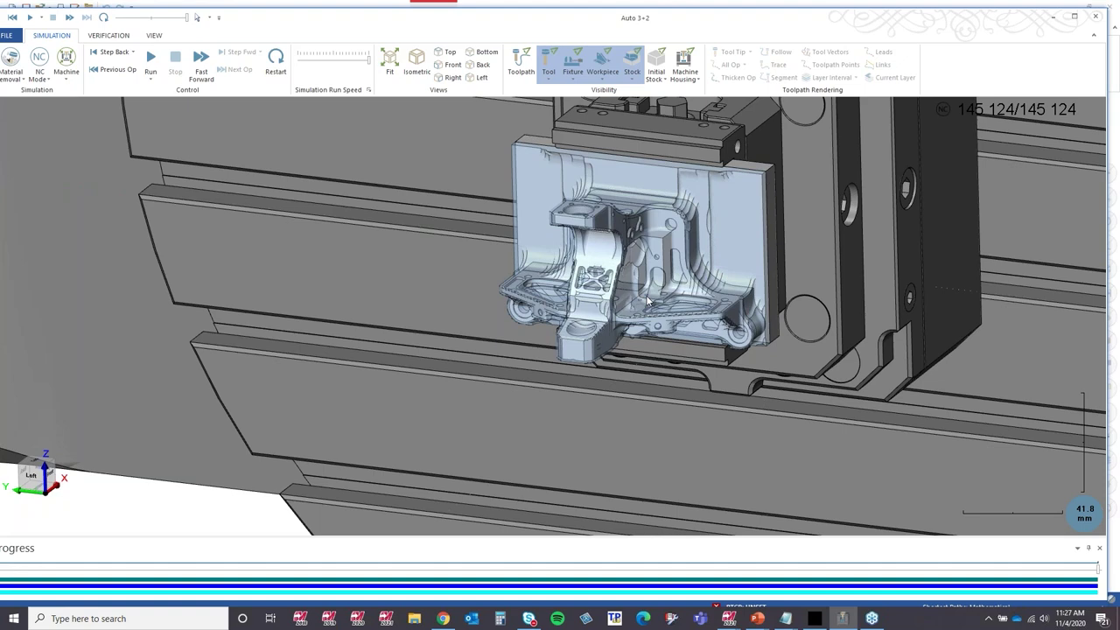
key("alt+2")
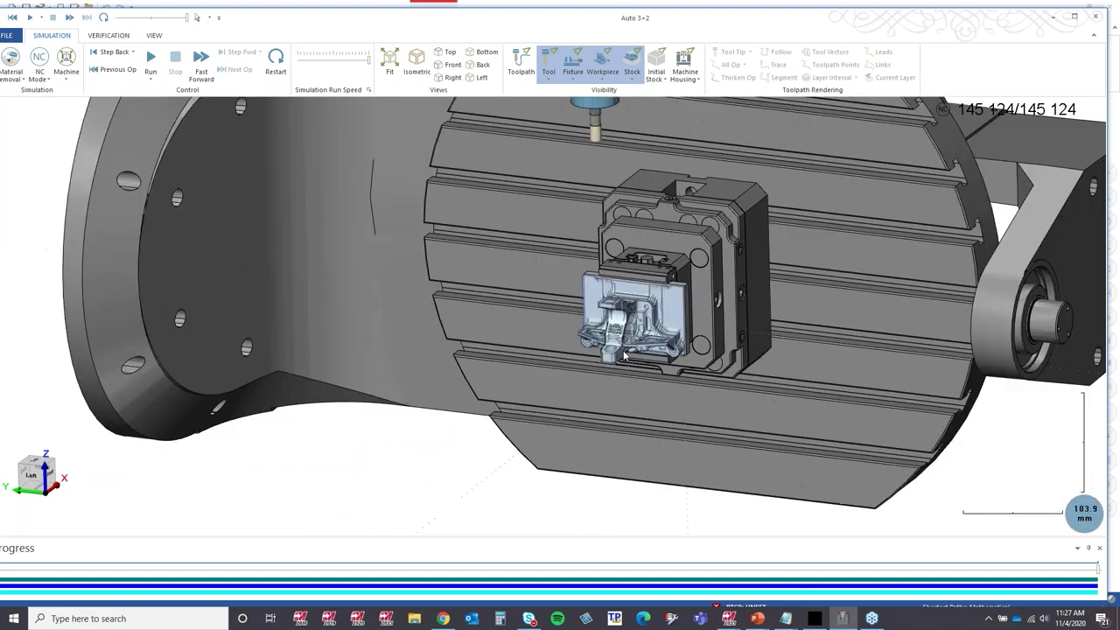
scroll(617, 356, "up", 5)
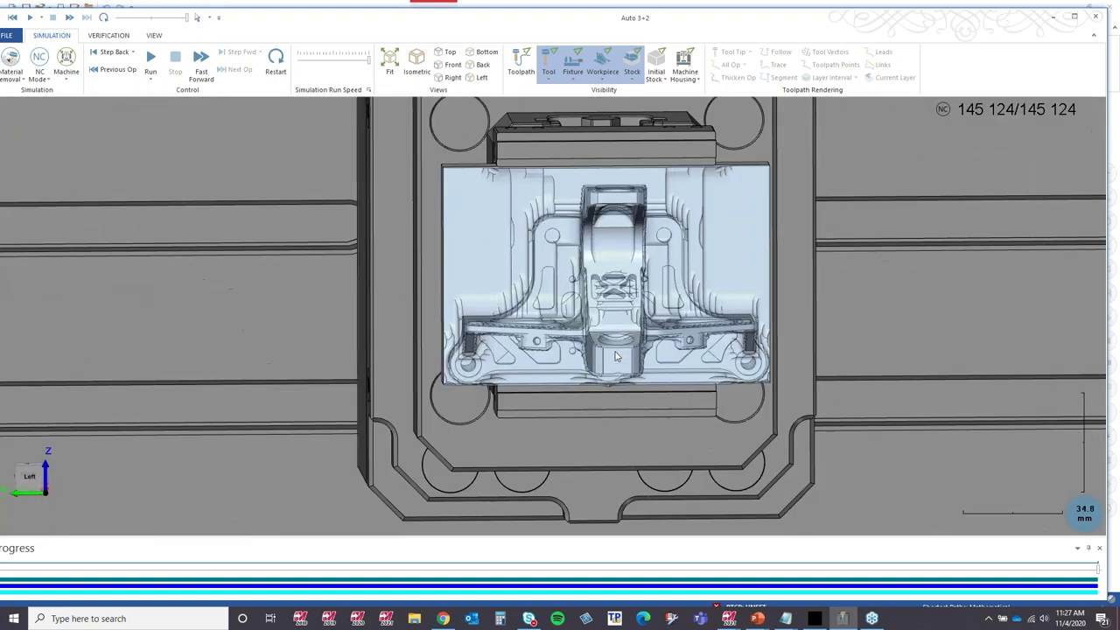
scroll(617, 356, "down", 3)
middle_click_drag(617, 356, 670, 353)
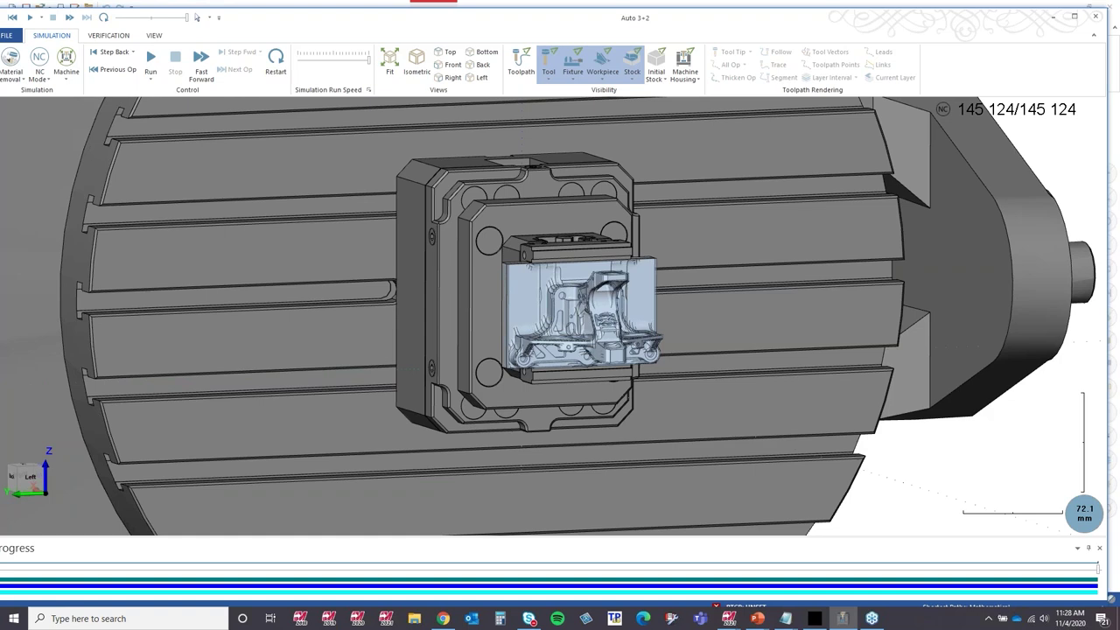
Switch back to Mastercam, review the manual tool axis vectors of the completed 3+2 Automatic operation, and close its parameters.
key("alt+Tab")
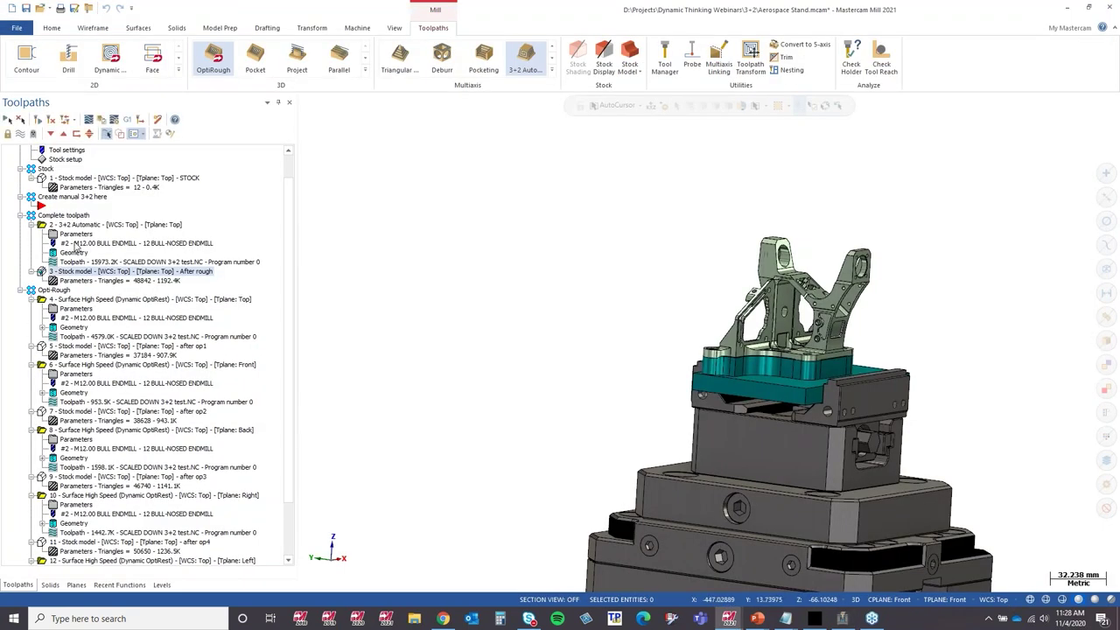
left_click(82, 234)
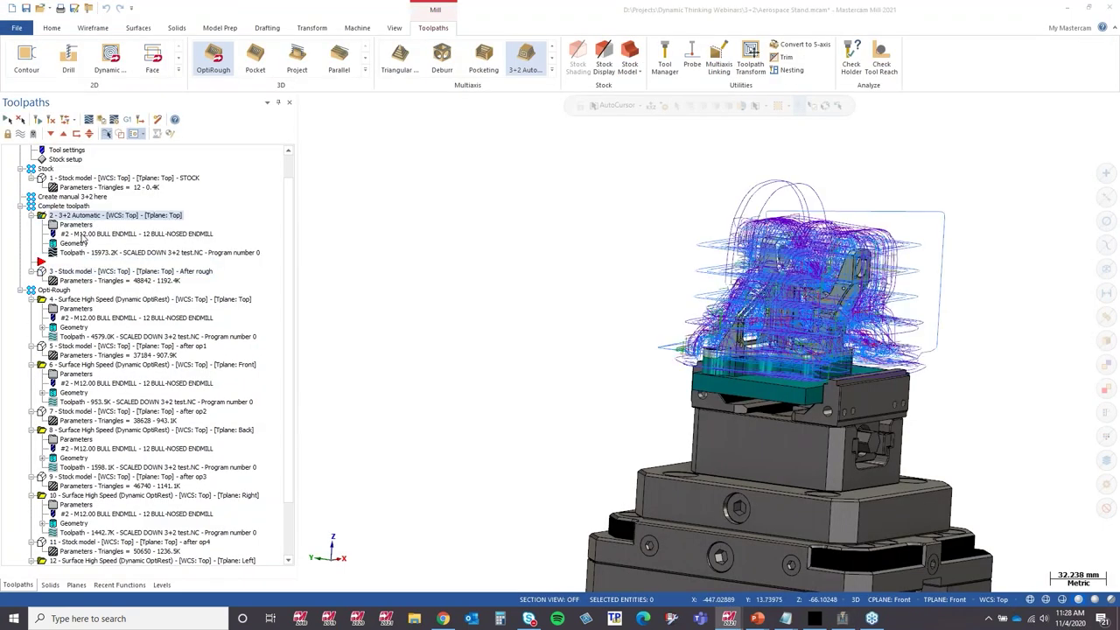
left_click(81, 226)
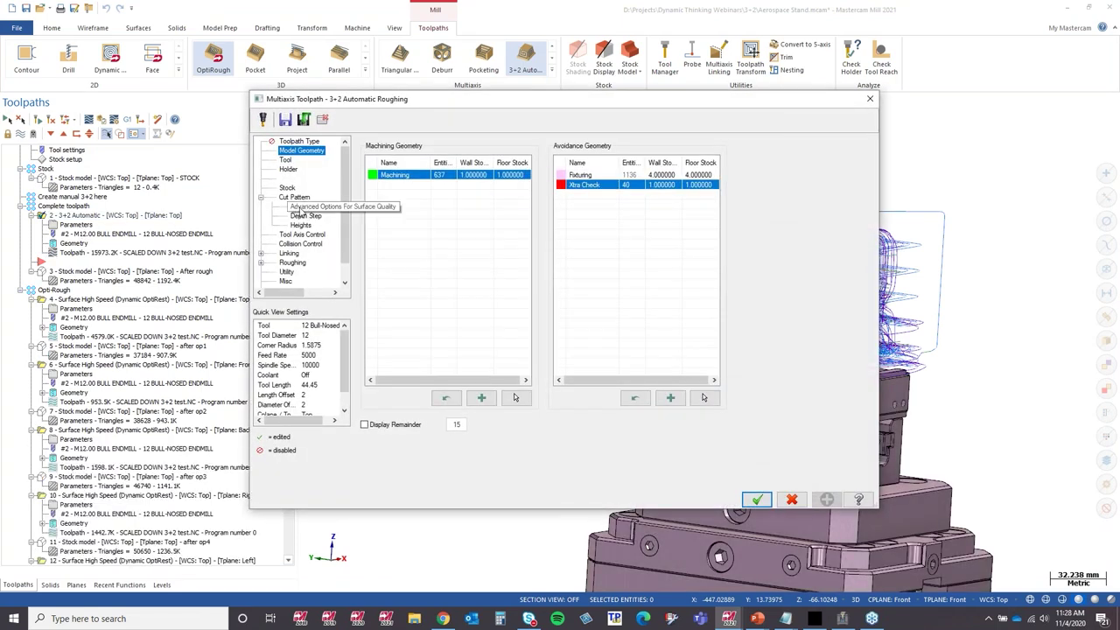
left_click(304, 235)
left_click(427, 239)
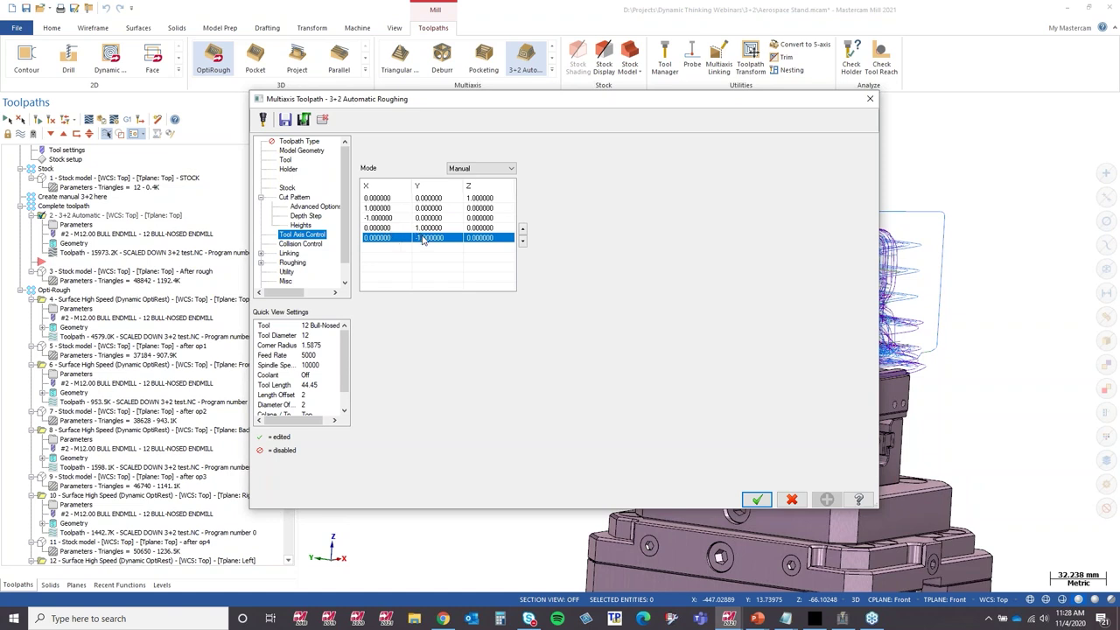
left_click(757, 498)
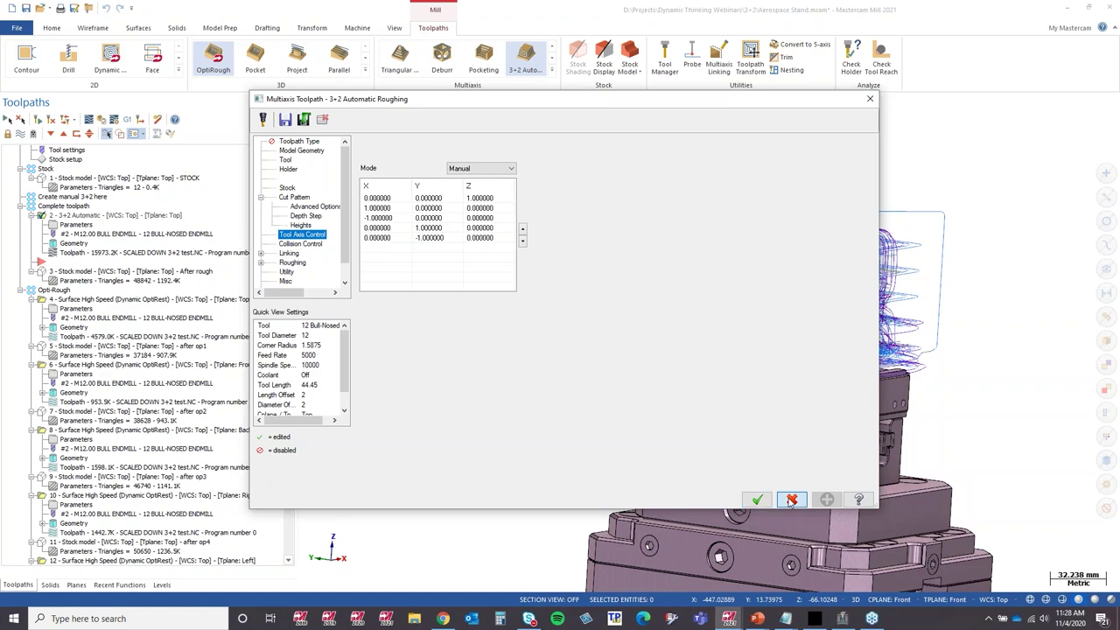
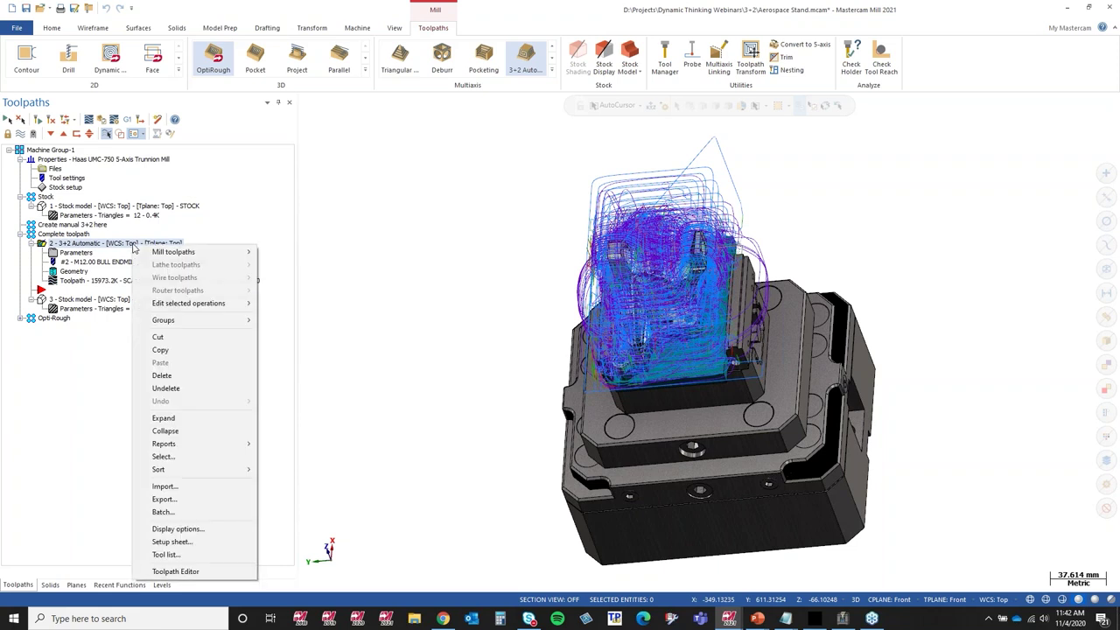
Export the 3+2 Automatic operation to a new operations library file named 3+2 on the Desktop.
left_click(175, 503)
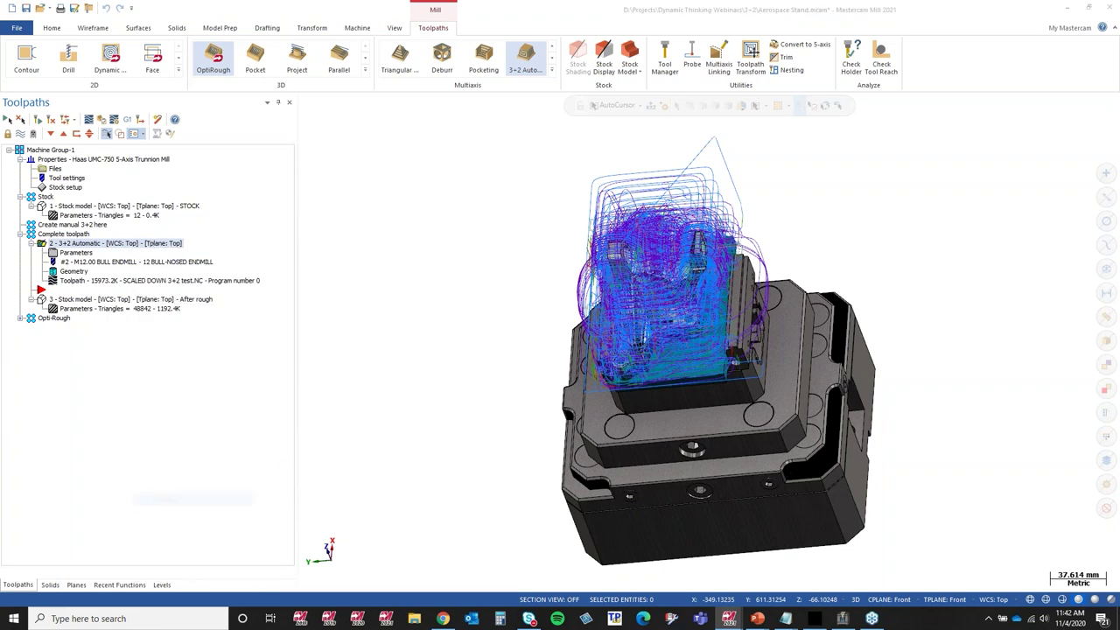
left_click(210, 167)
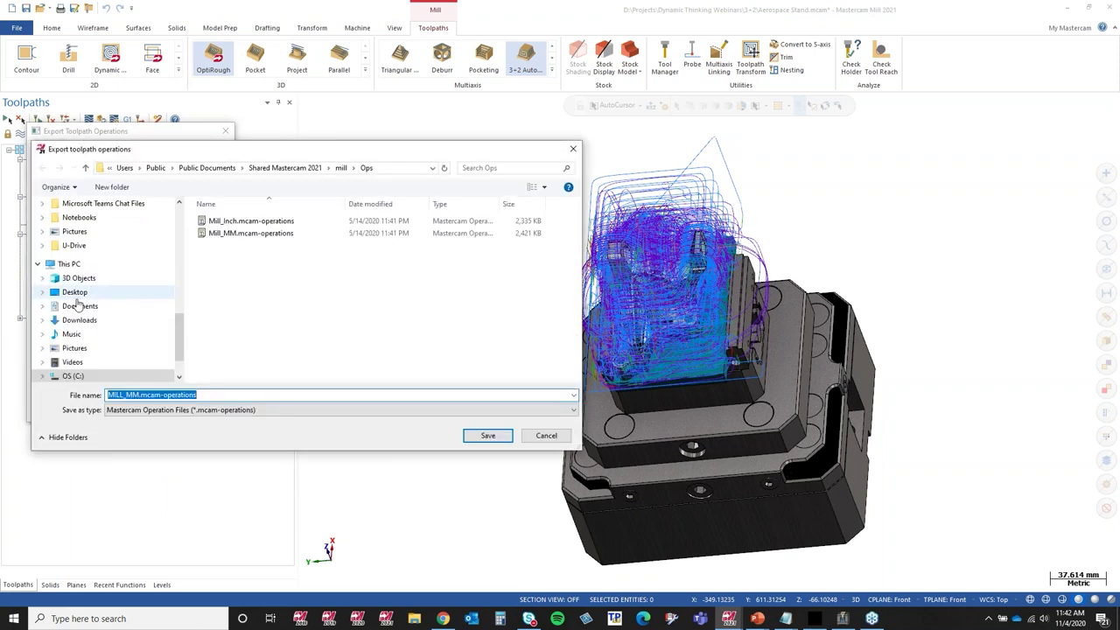
left_click(88, 292)
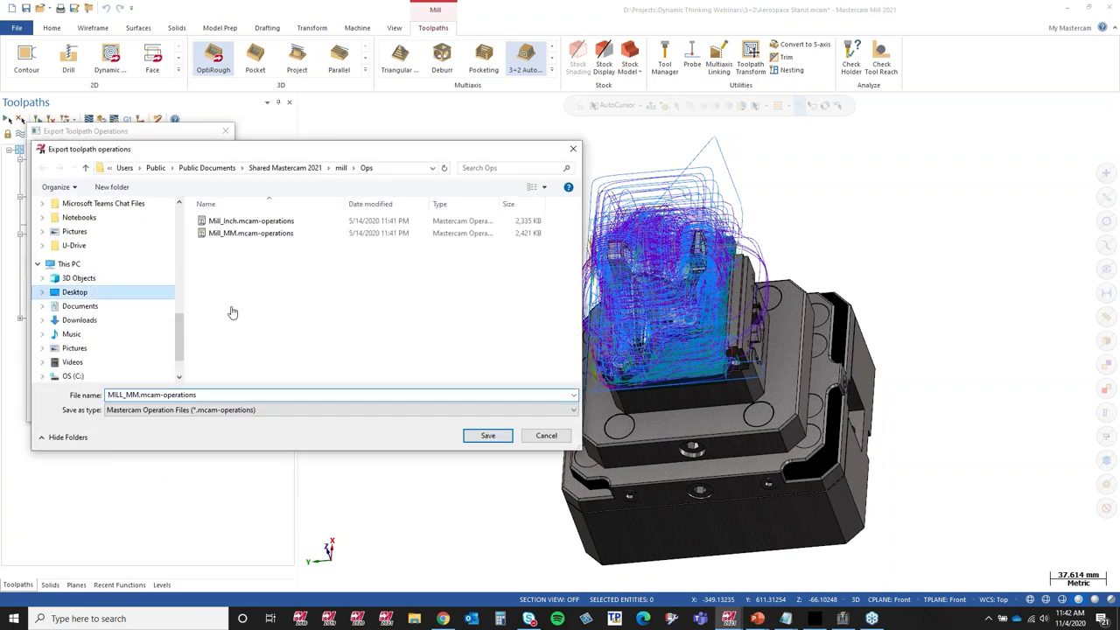
double_click(142, 396)
type("3+2")
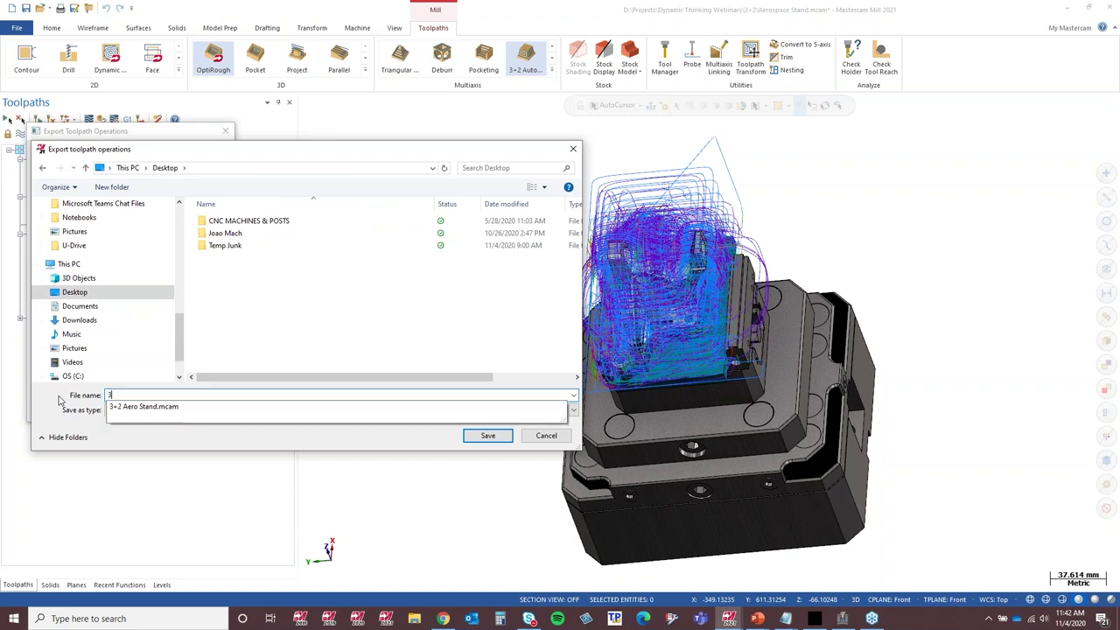
left_click(487, 435)
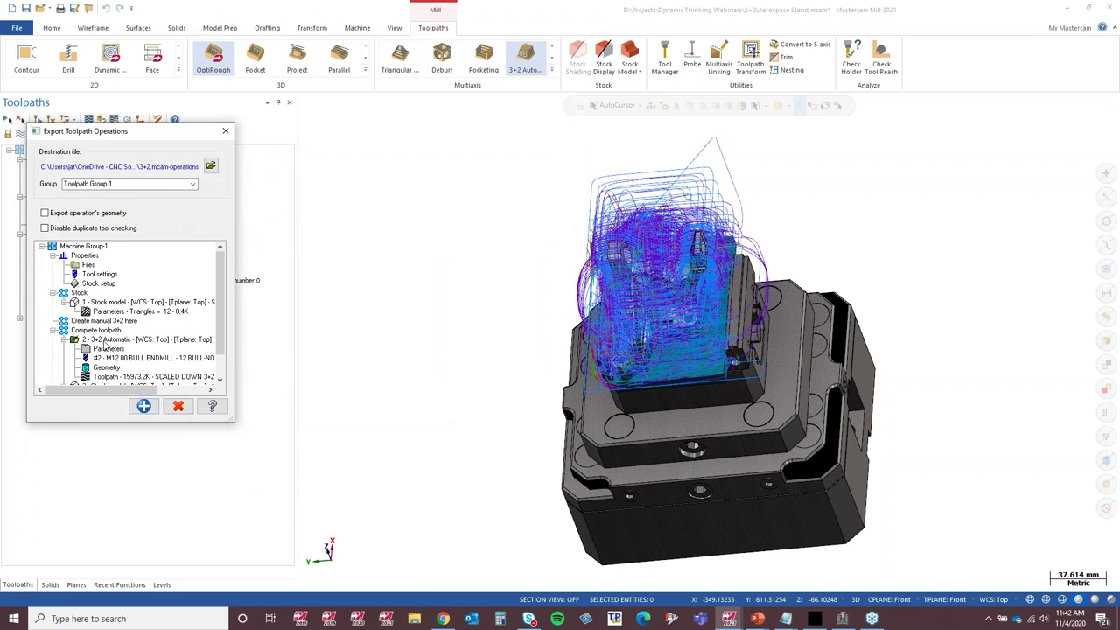
left_click(143, 406)
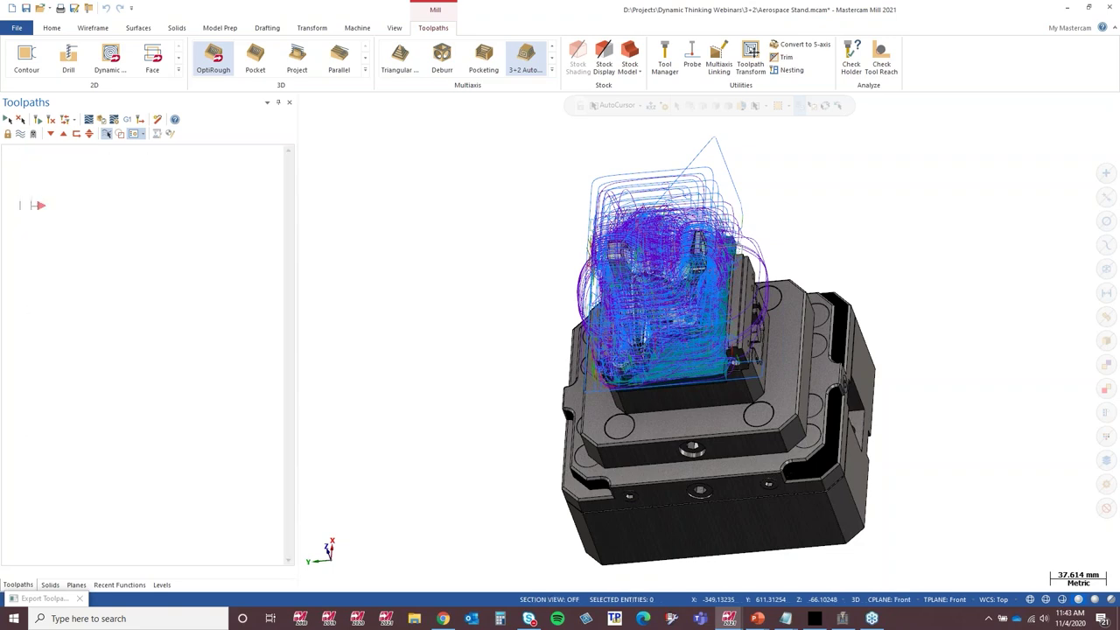
left_click(578, 329)
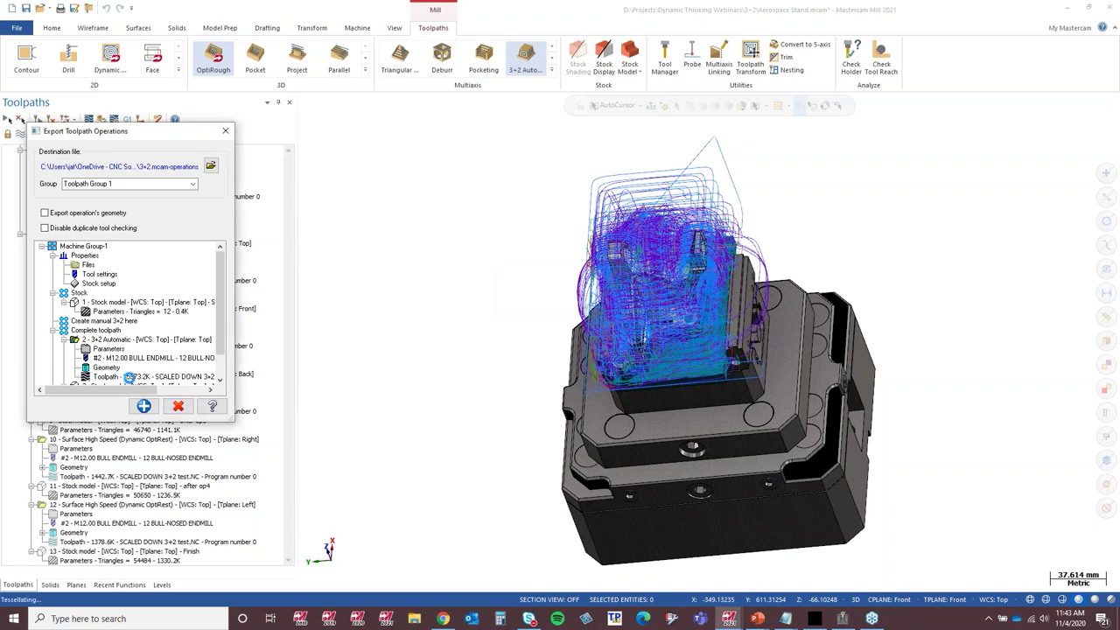
Switch to the Mastercam window with SUSPENSION COMPONENT and frame the part and vise in an isometric-based view.
mouse_move(737, 618)
left_click(667, 562)
left_click(169, 44)
middle_click_drag(520, 283, 755, 252)
scroll(725, 312, "up", 3)
scroll(724, 313, "up", 2)
middle_click_drag(742, 363, 707, 388)
scroll(782, 293, "up", 2)
middle_click_drag(782, 293, 813, 327)
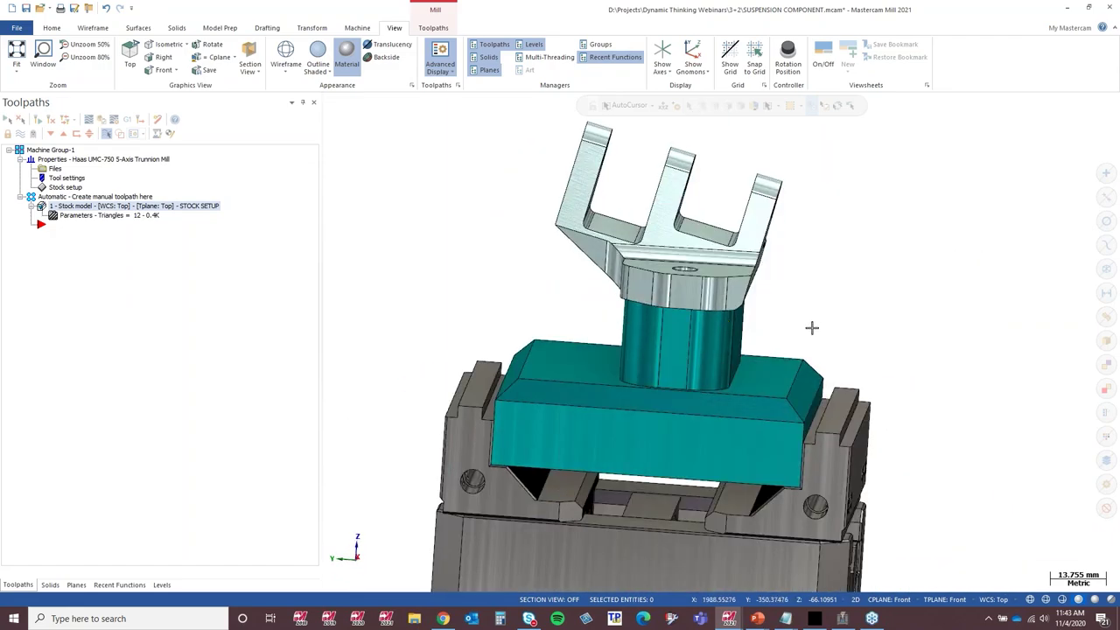
Start importing toolpath operations and load 3+2.mcam-operations from the Desktop as the source library.
right_click(99, 308)
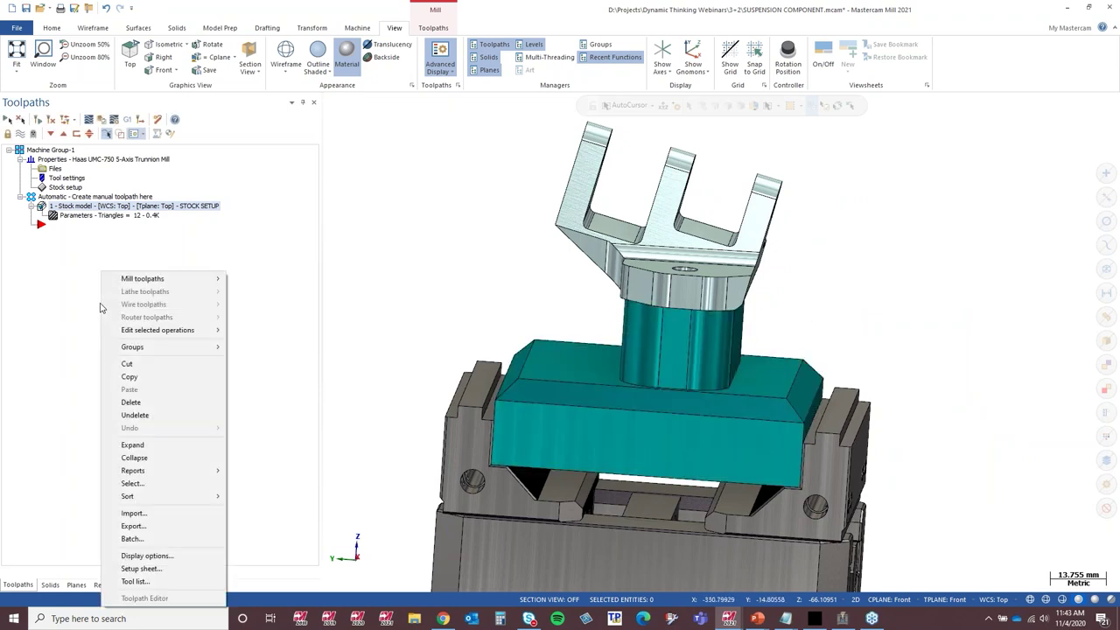
left_click(138, 513)
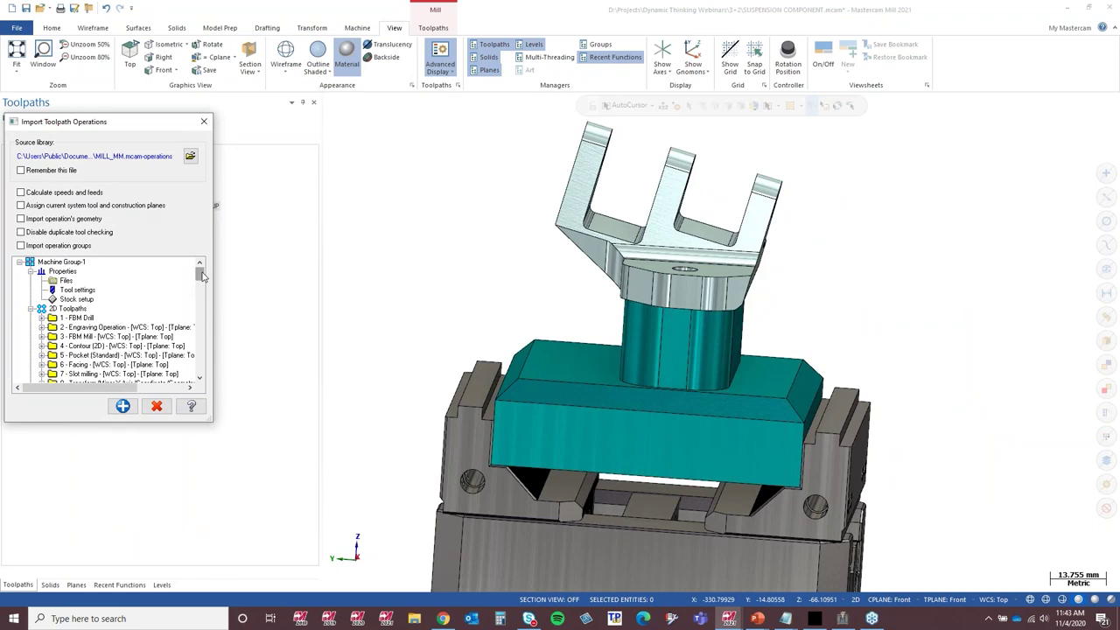
scroll(192, 280, "down", 2)
left_click(189, 156)
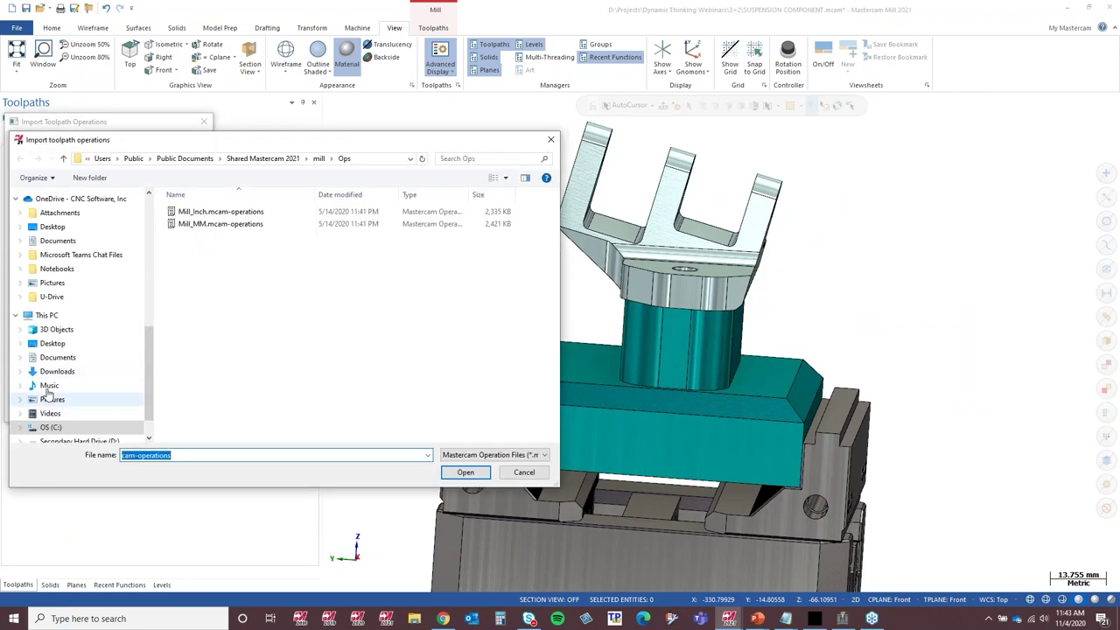
left_click(52, 343)
left_click(203, 251)
double_click(203, 250)
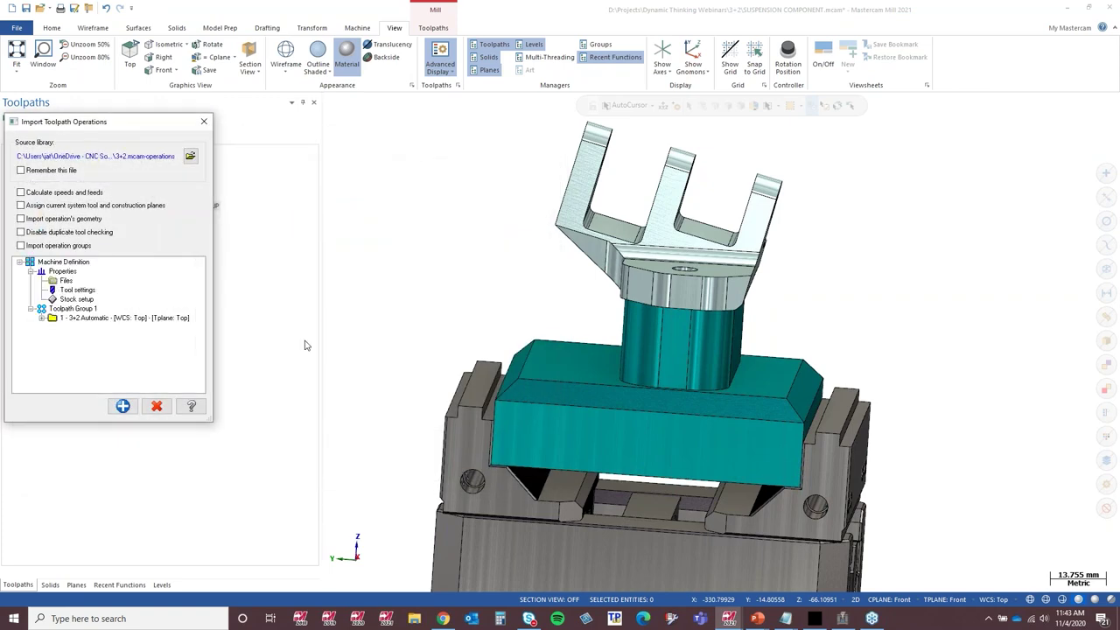
Import the 3+2 Automatic operation from the library and close the import dialog.
left_click(117, 318)
left_click(134, 411)
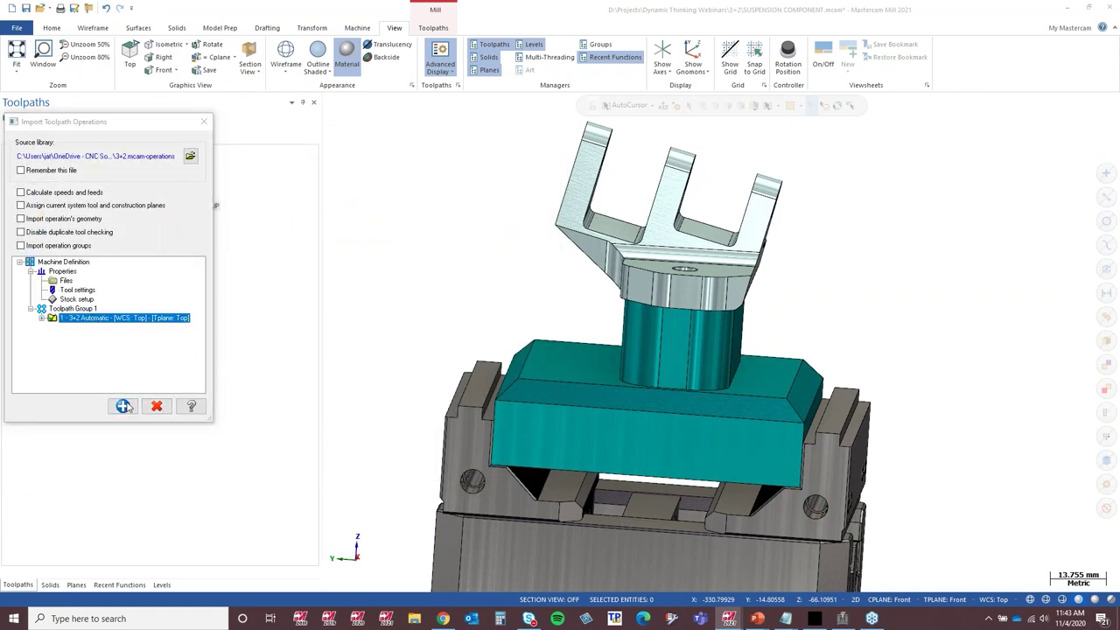
left_click(142, 293)
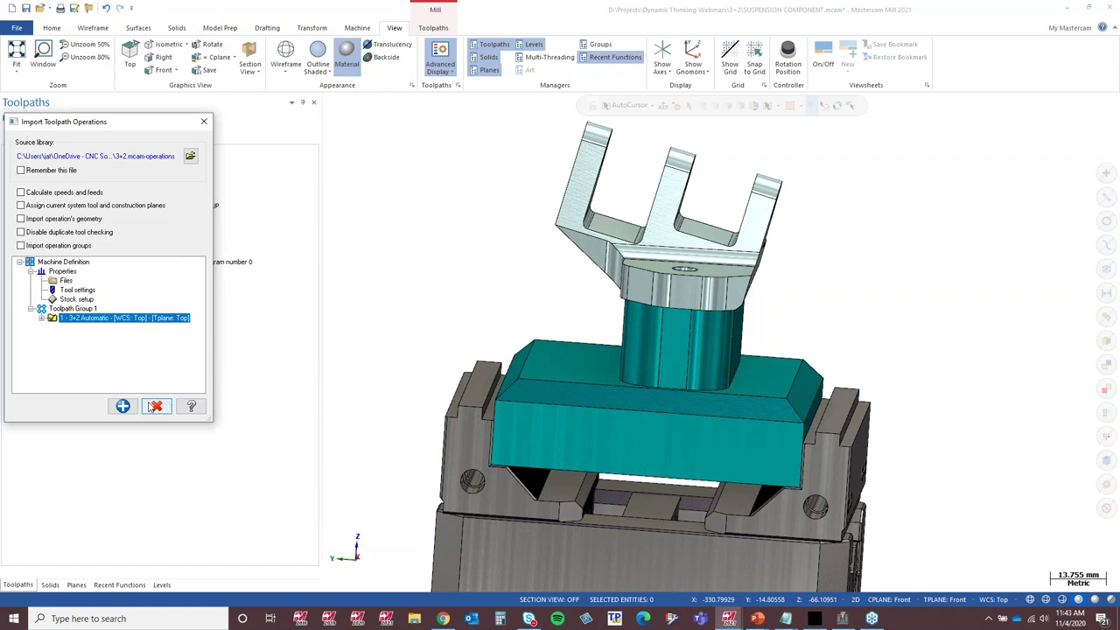
left_click(157, 406)
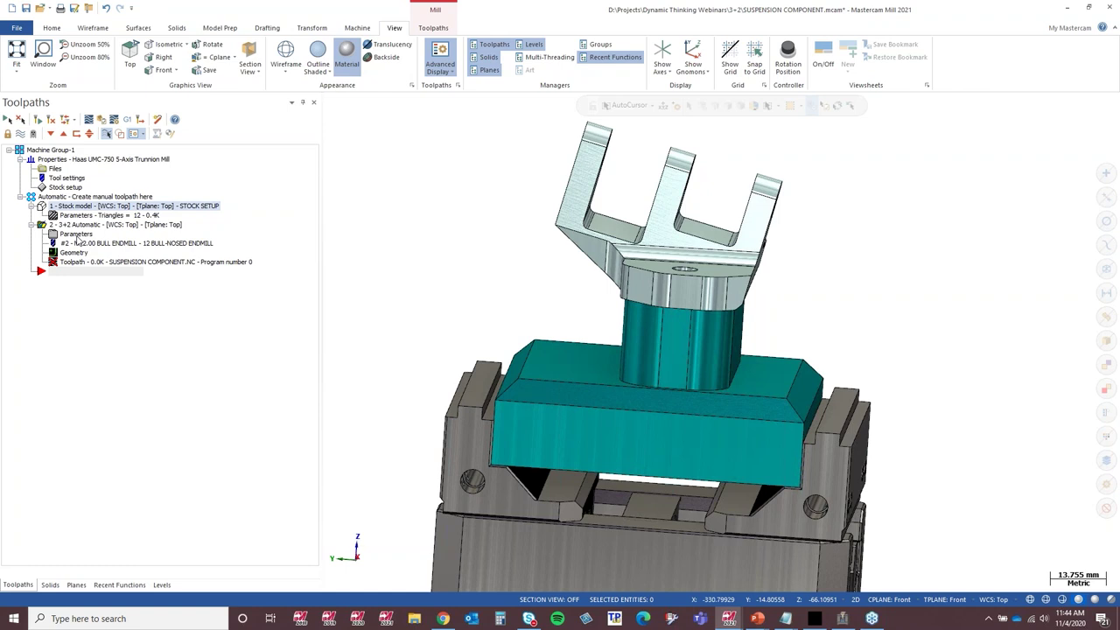
Open the imported 3+2 Automatic operation's parameters and select the suspension component's solid body as machining geometry.
left_click(77, 235)
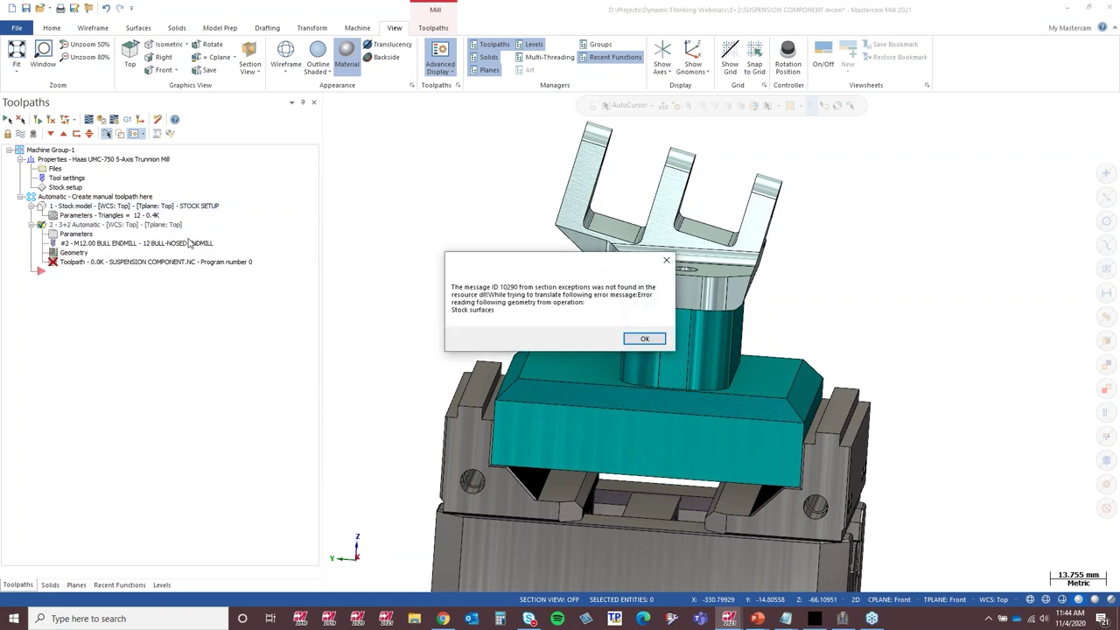
left_click(644, 340)
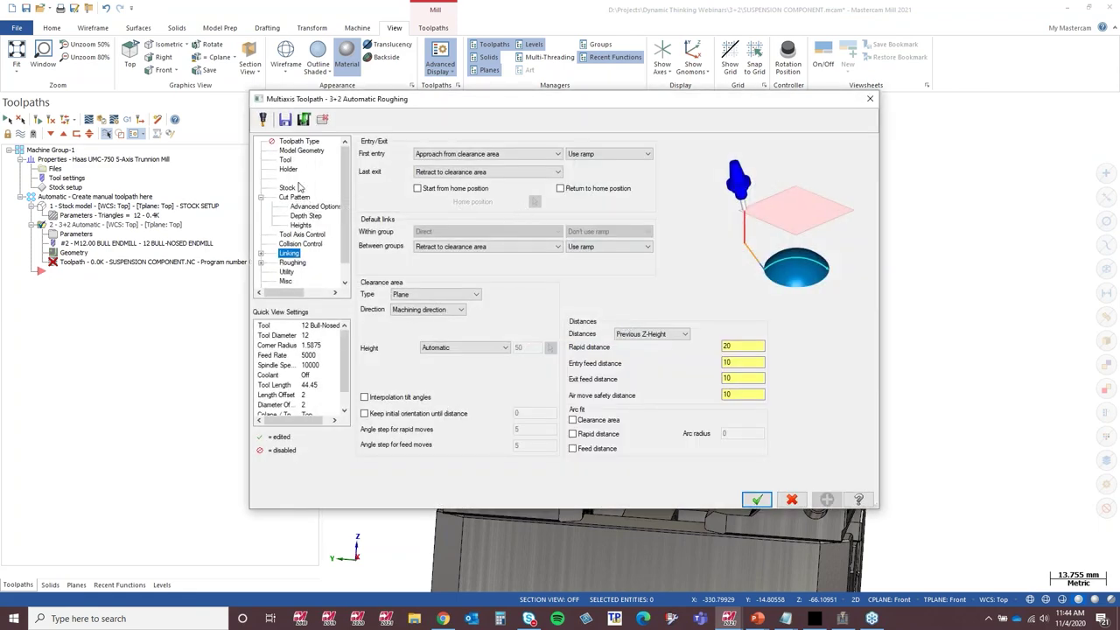
left_click(301, 151)
left_click(517, 398)
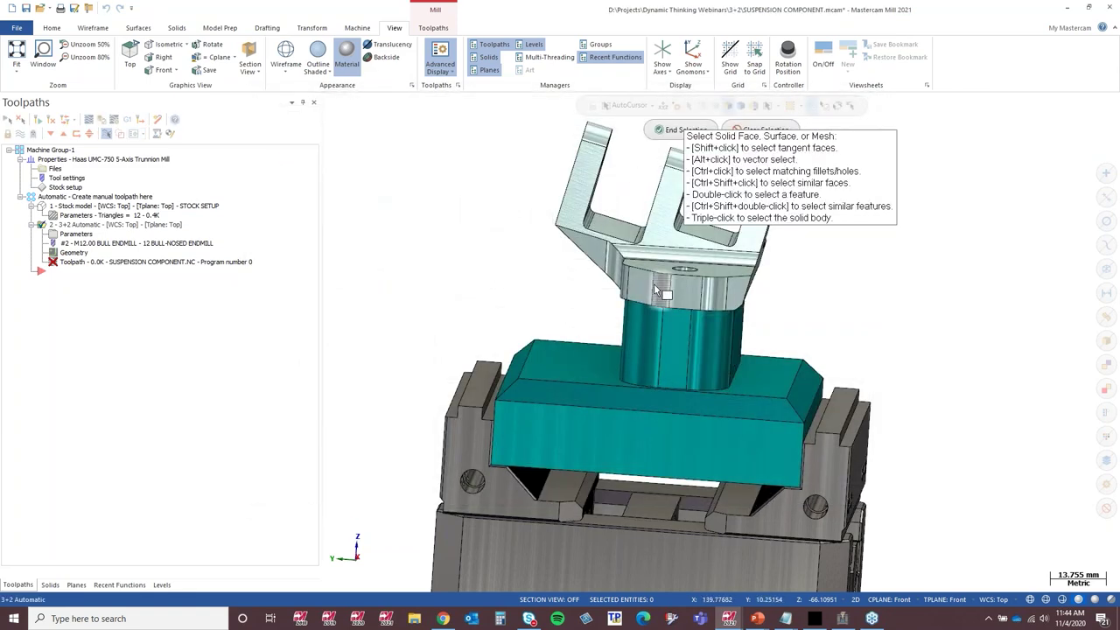
left_click(656, 293)
left_click(672, 130)
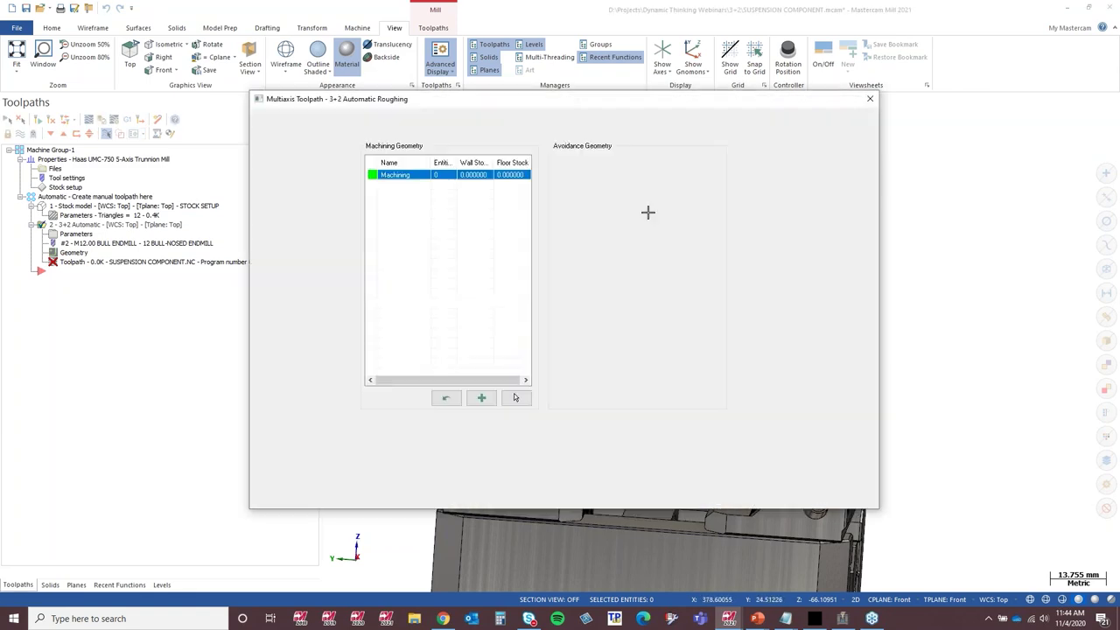
Set the machining geometry's wall stock and floor stock to 1.
left_click(485, 175)
type("1")
left_click(516, 175)
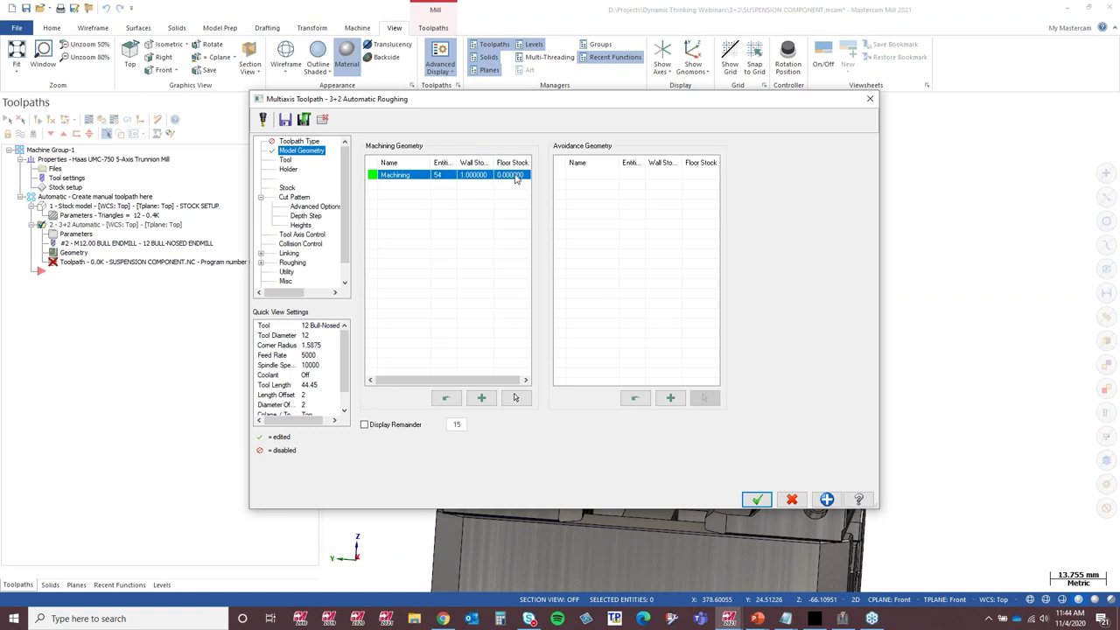
left_click(517, 176)
type("1")
key("Return")
Add an avoidance geometry group containing the vise and fixture bodies beneath the part.
left_click(670, 398)
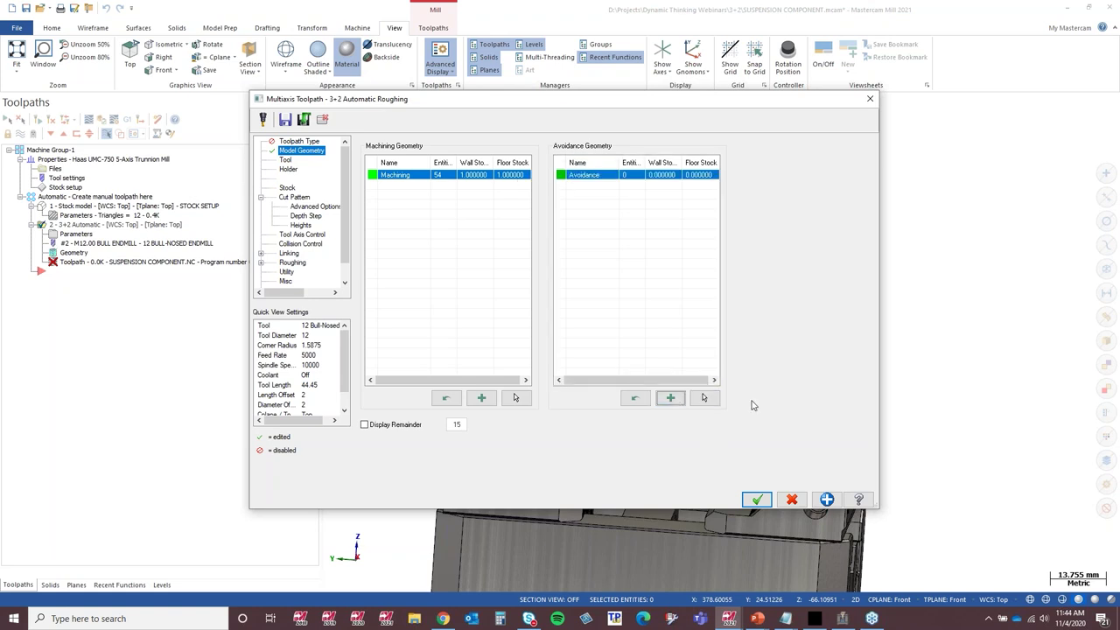
left_click(702, 398)
right_click(912, 325)
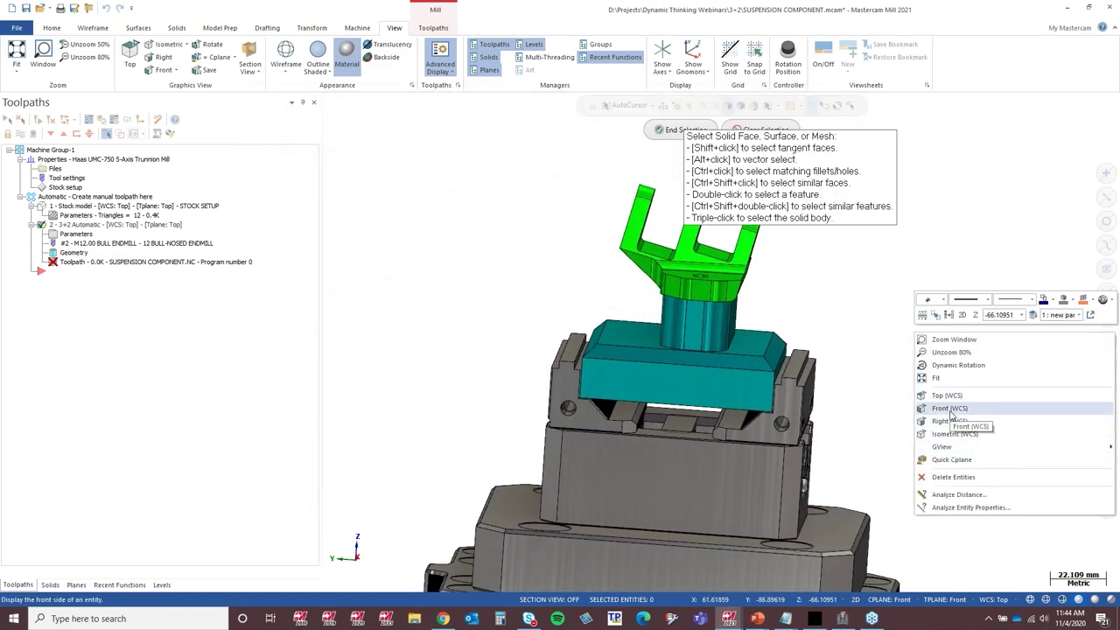
left_click(949, 408)
left_click_drag(570, 481, 756, 331)
scroll(737, 327, "up", 4)
middle_click_drag(632, 338, 570, 349)
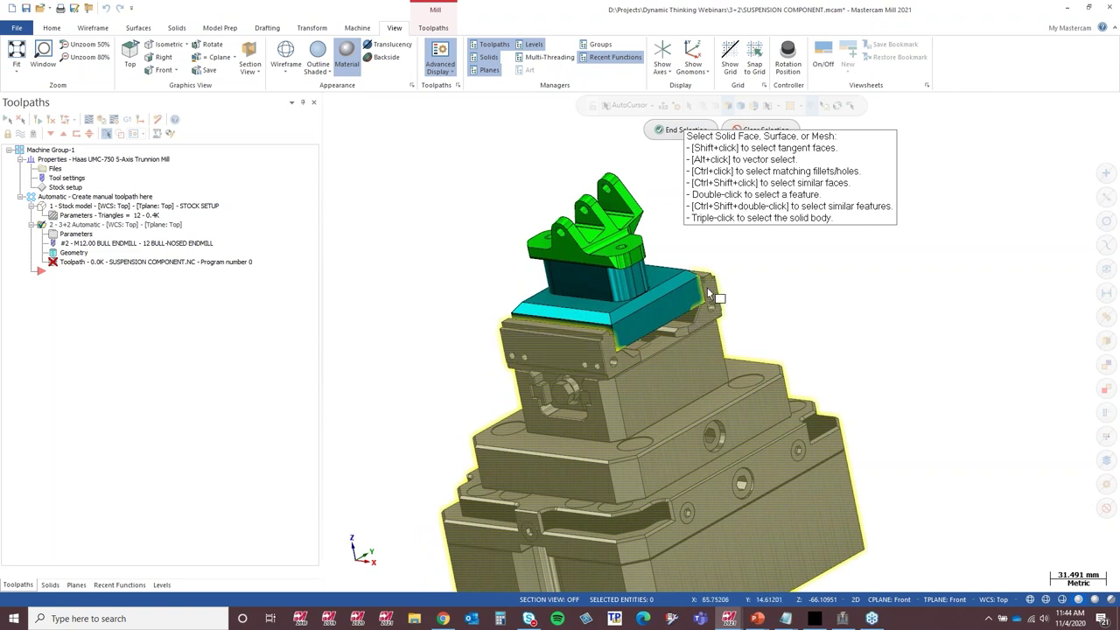
left_click(666, 129)
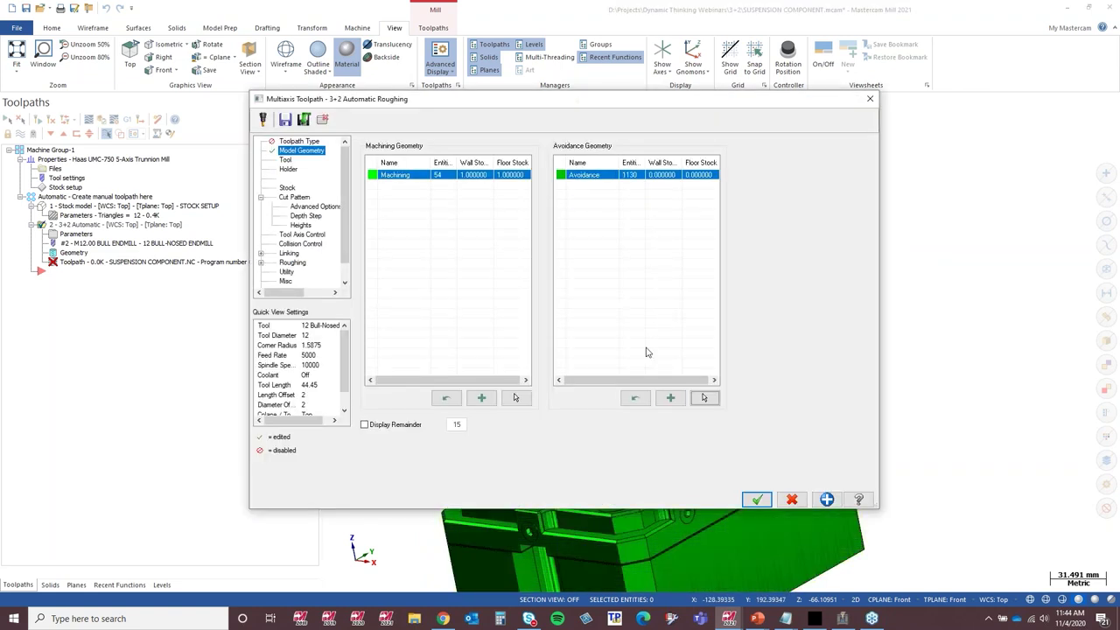
Add a second avoidance group containing the teal clamped block and pedestal under the part.
left_click(670, 398)
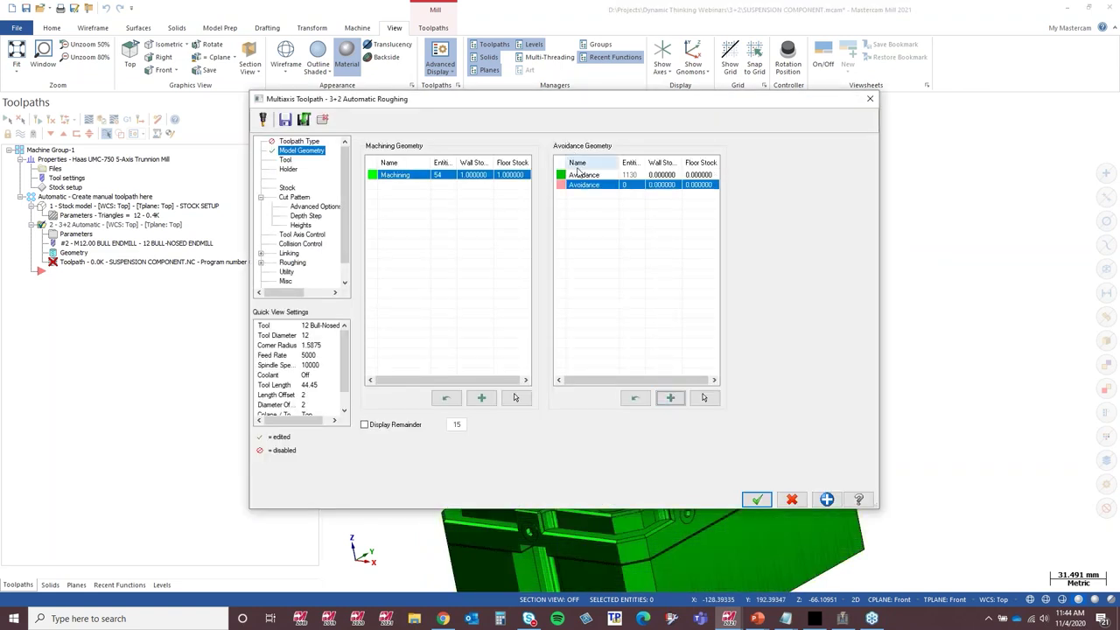
left_click(703, 398)
left_click(662, 331)
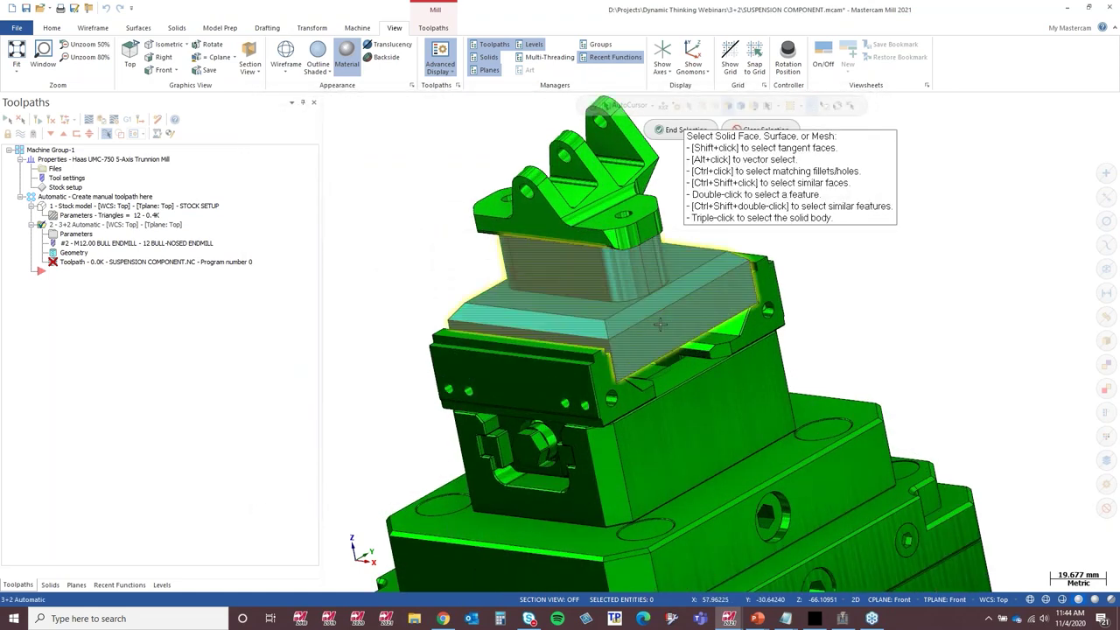
left_click(667, 130)
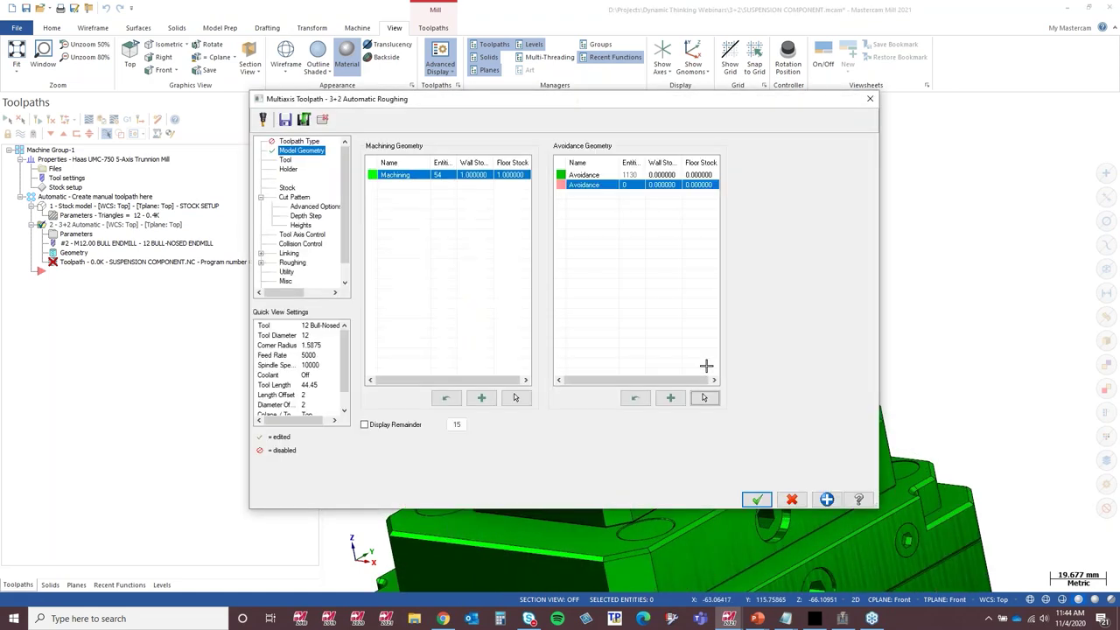
Set wall stock and floor stock to 4 for the vise and fixture avoidance group.
left_click(676, 174)
type("4")
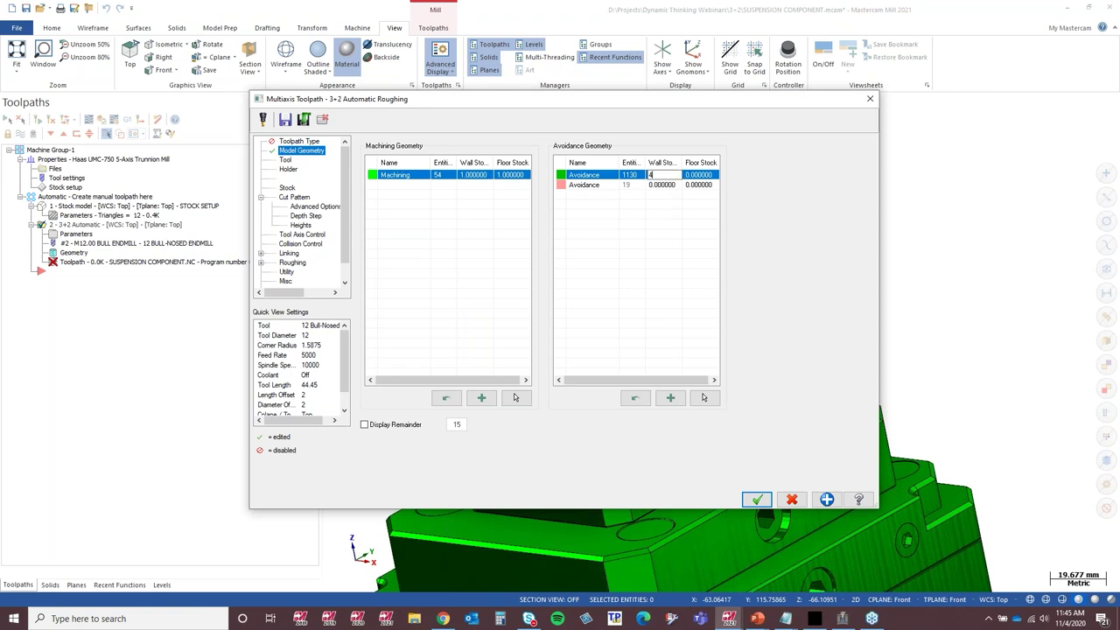
key("Tab")
type("4")
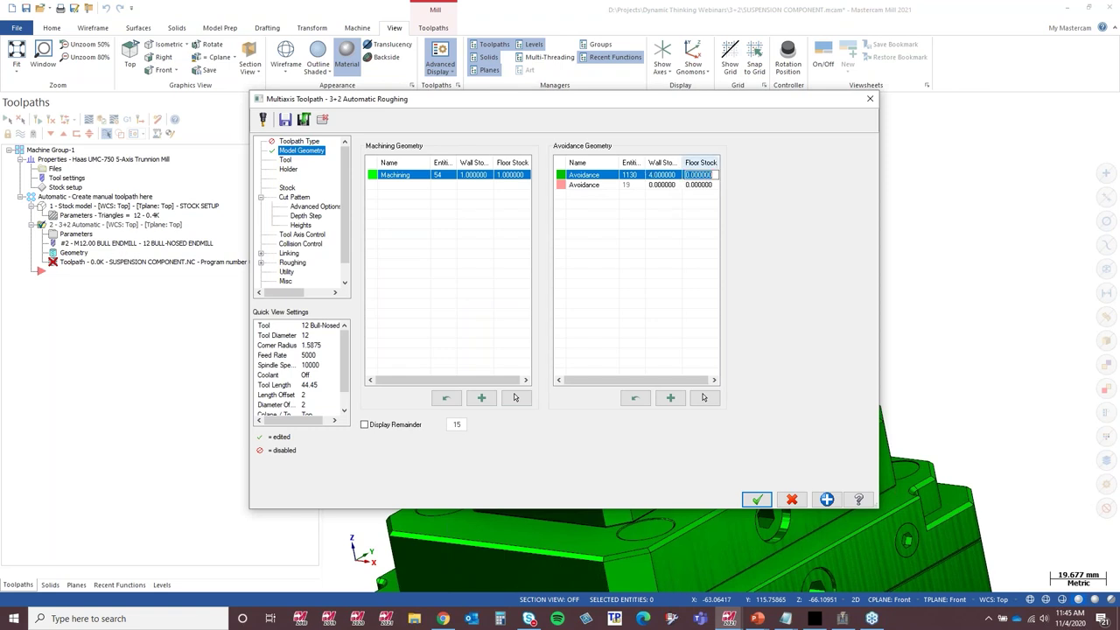
key("Return")
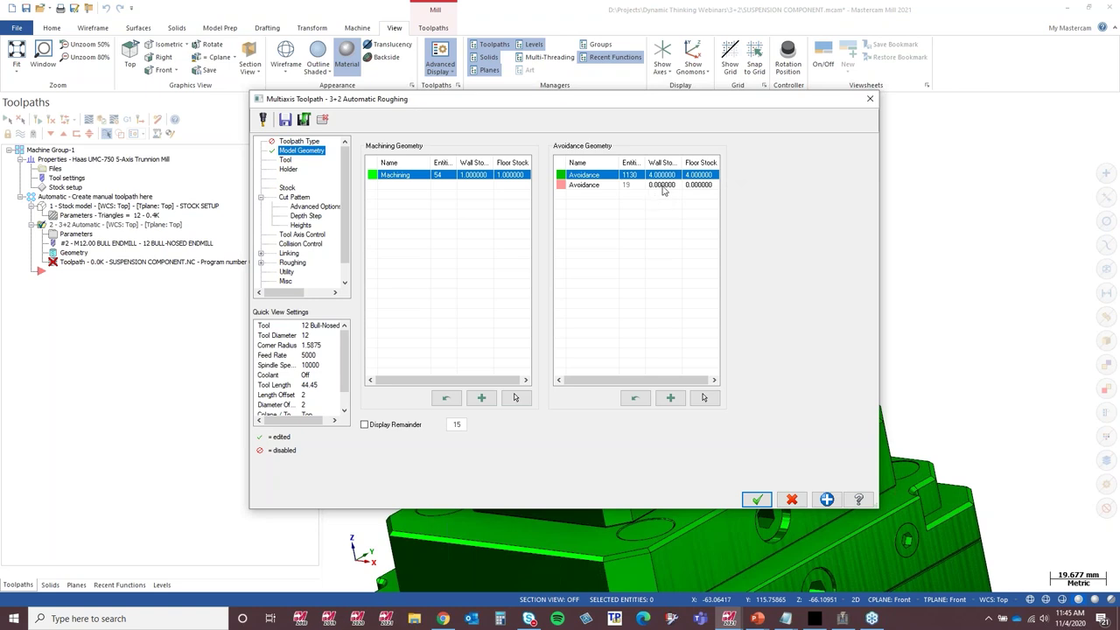
Set wall stock and floor stock to 1 for the teal block's avoidance group.
left_click(663, 185)
type("1")
key("Return")
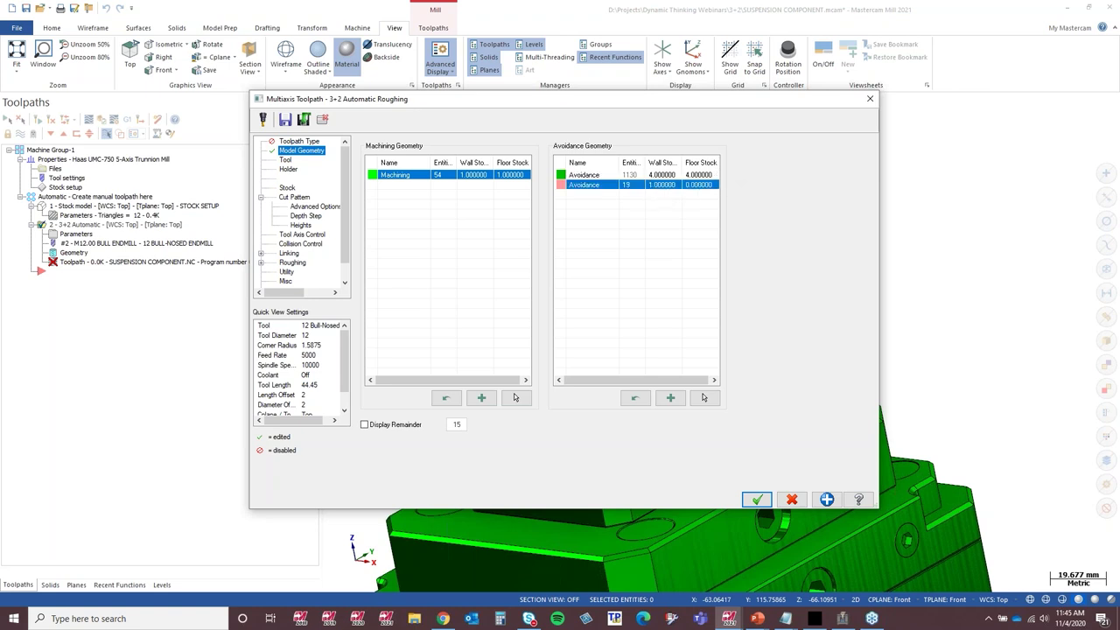
left_click(706, 186)
type("1")
key("Return")
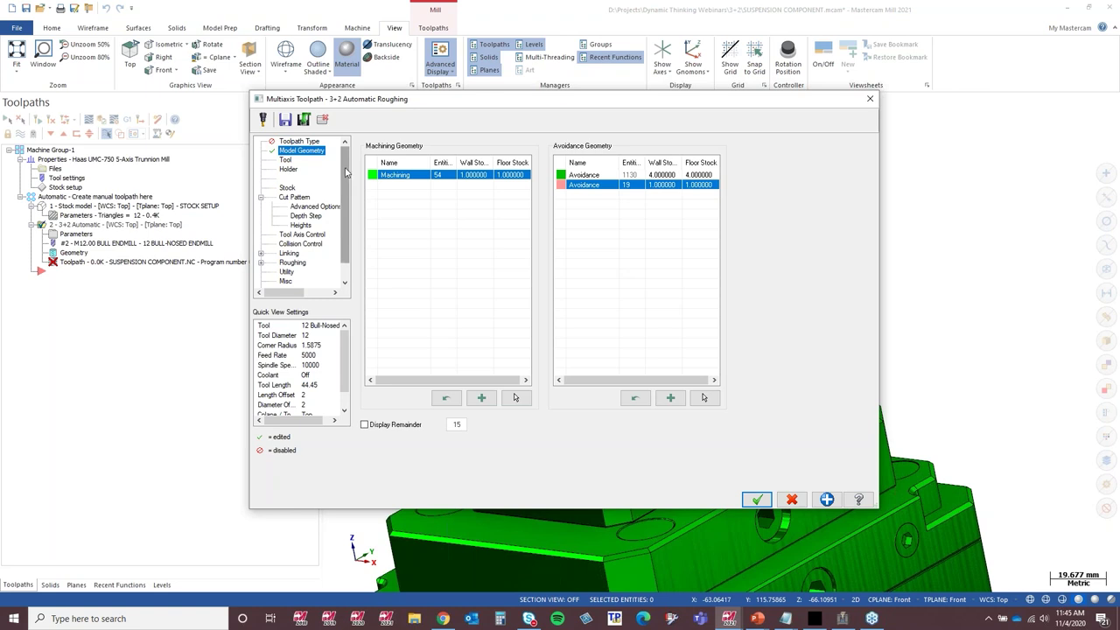
Assign the STOCK SETUP stock model as the operation's stock.
left_click(288, 188)
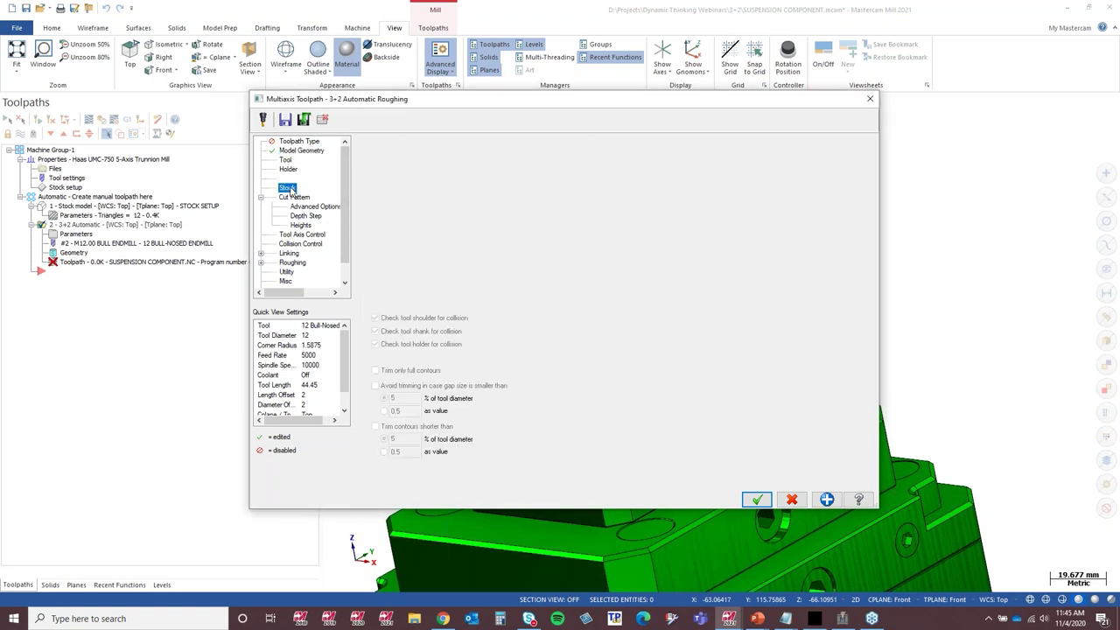
left_click(511, 164)
left_click(488, 177)
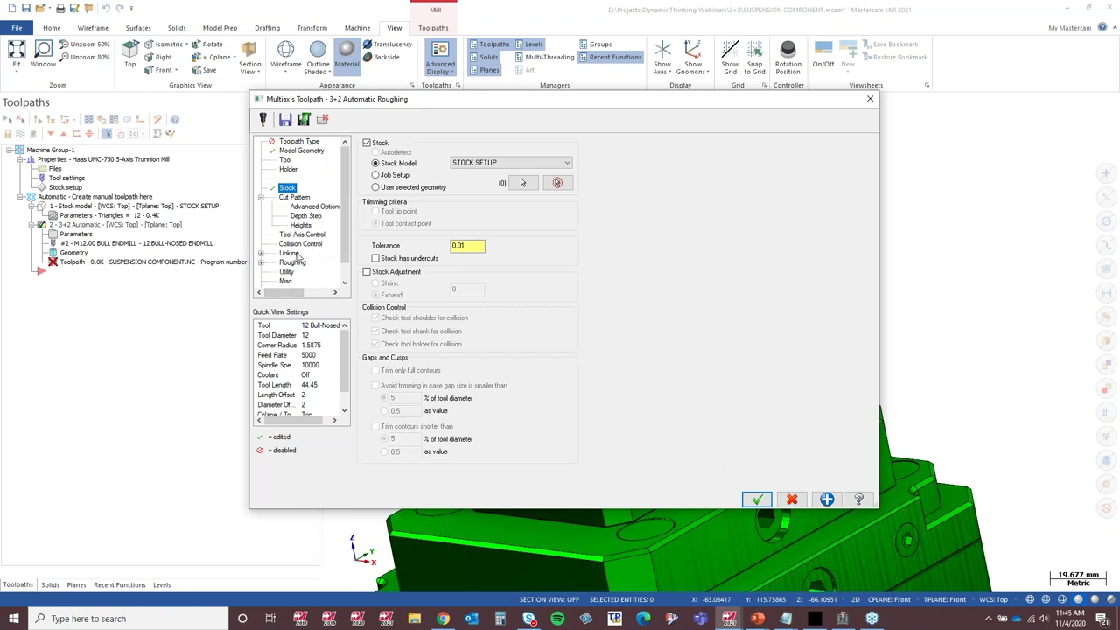
Accept the parameters after checking the linking settings to recalculate the toolpath, and show the Multi-Threading Manager.
left_click(295, 253)
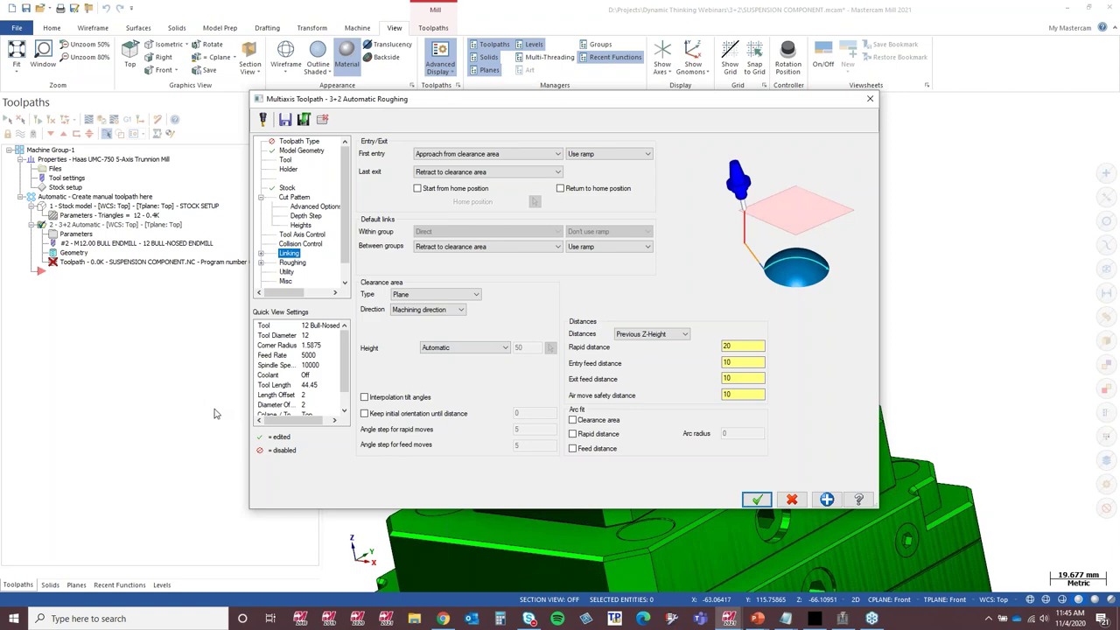
key("Escape")
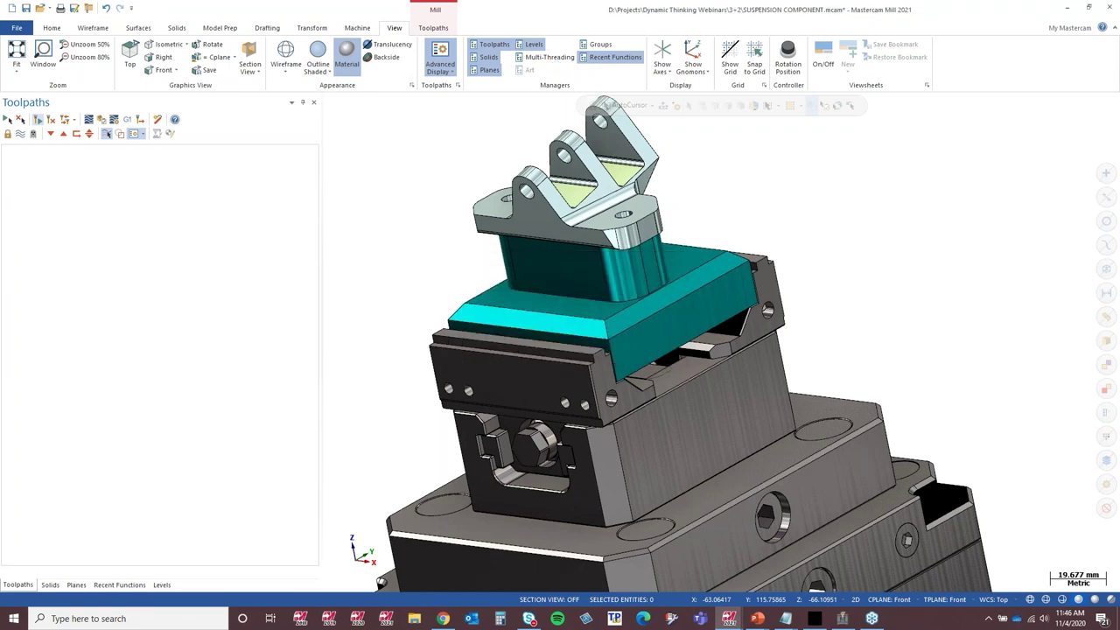
left_click(550, 57)
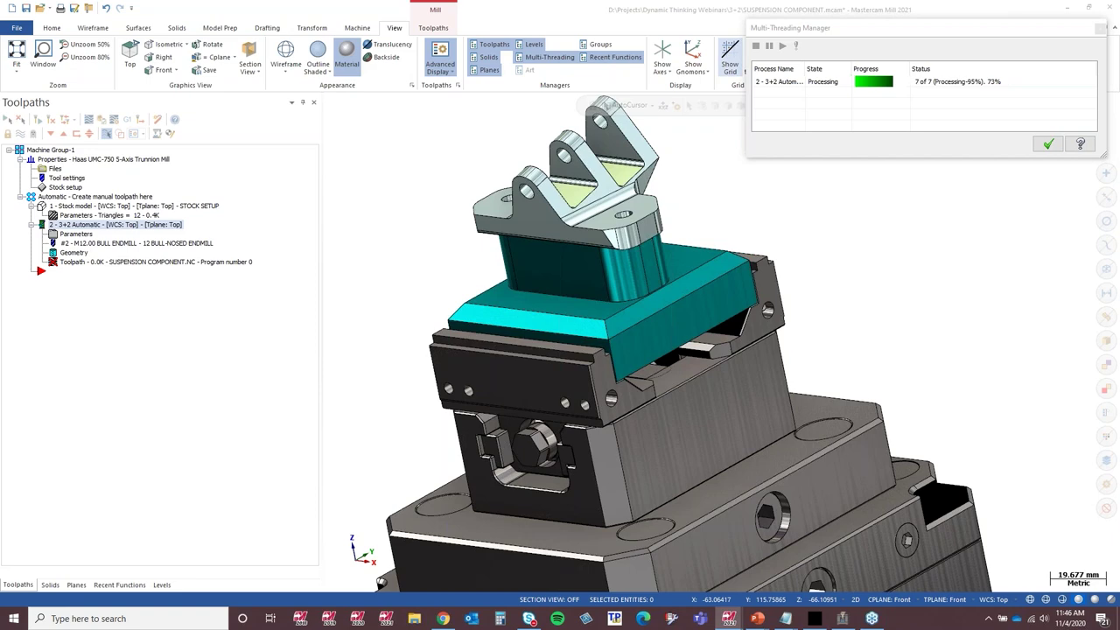
Switch to the PowerPoint slideshow and advance from the 3+2 Automatic – Efficiency slide to the next one.
key("alt+Tab")
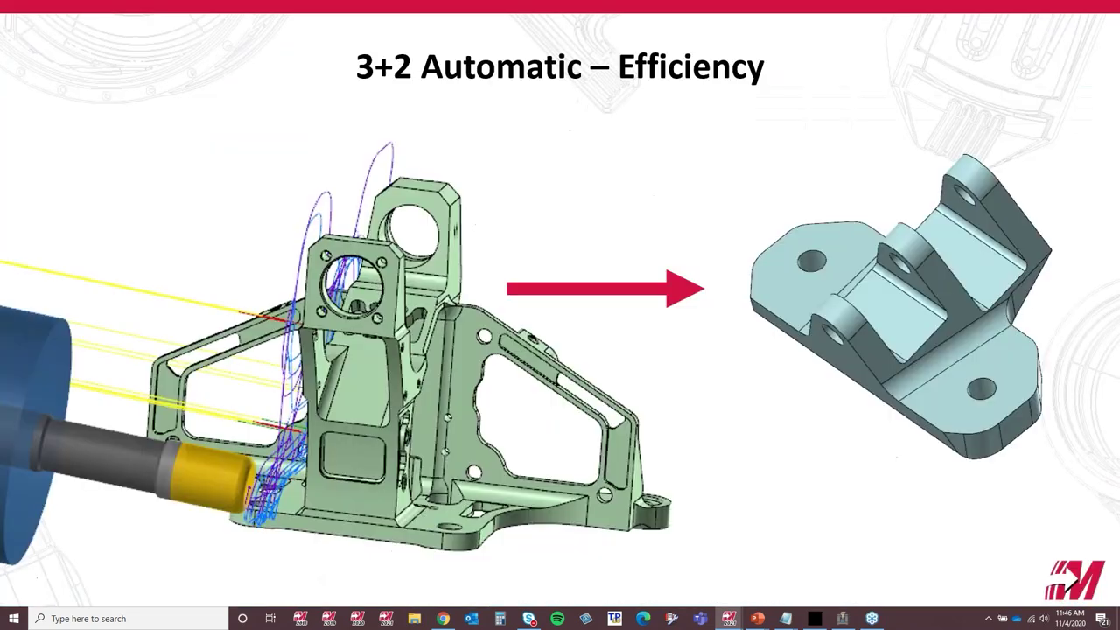
key("alt+Tab")
key("alt+Tab")
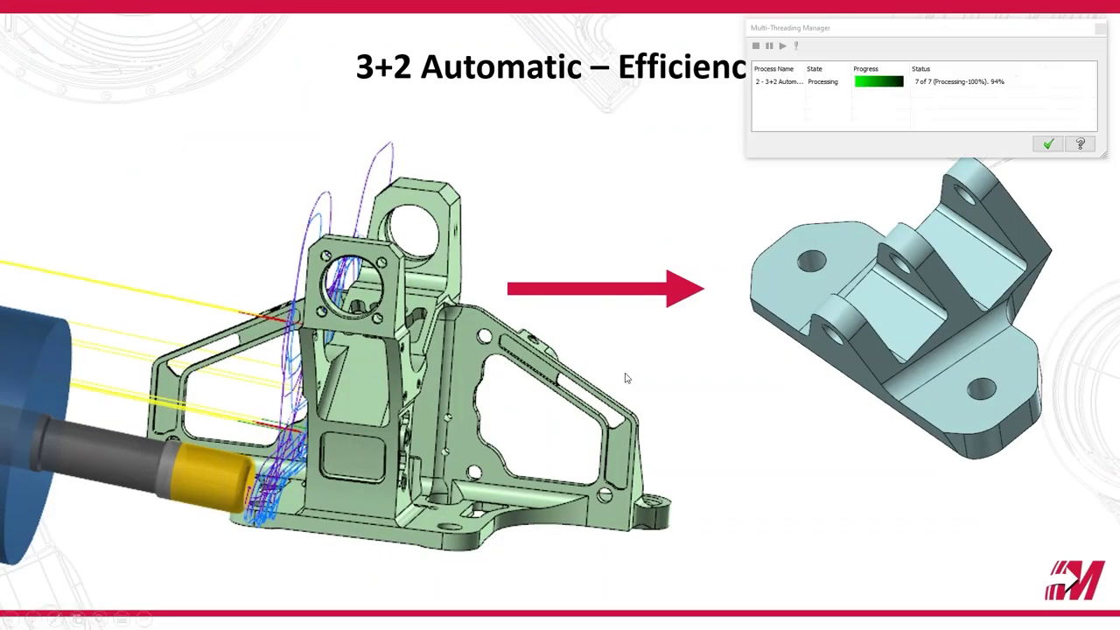
left_click(34, 619)
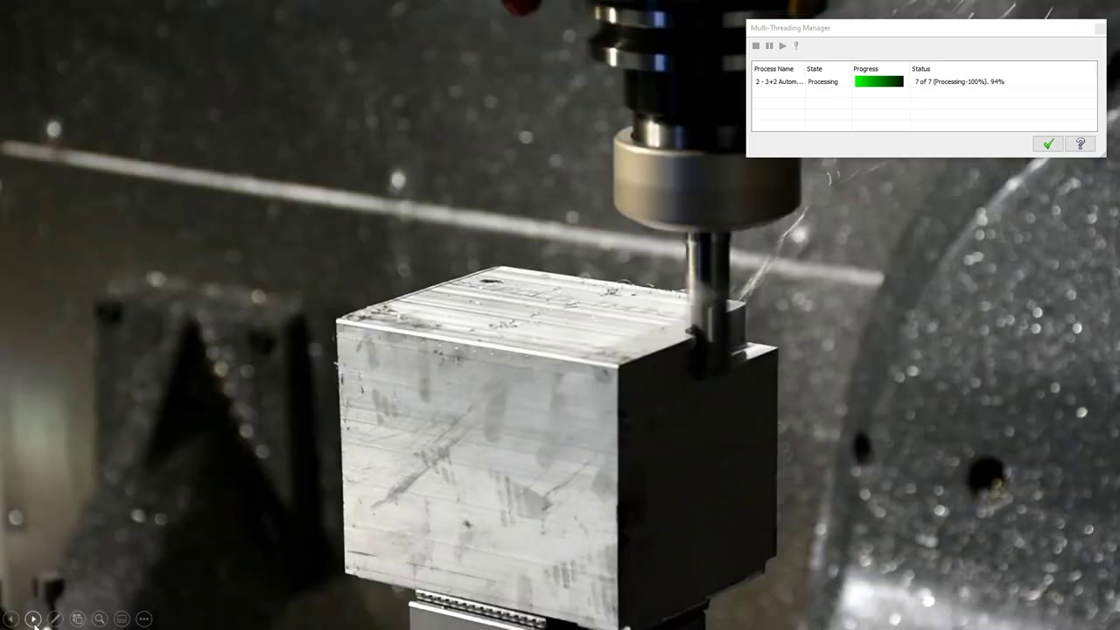